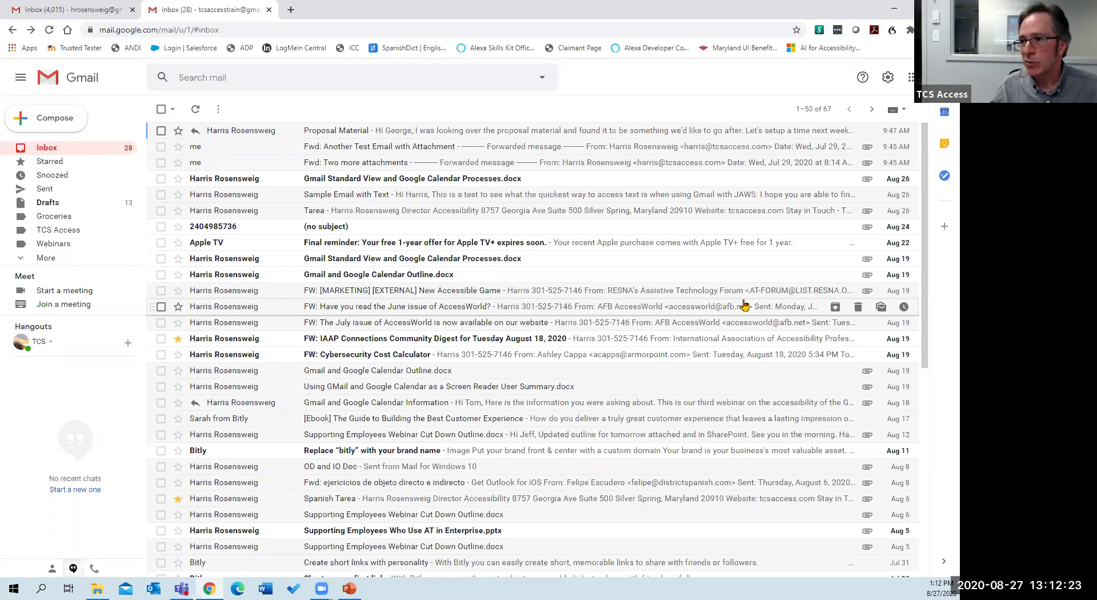
# Step: Open the "Sample Email with Text" message from the inbox to read it, and return to the inbox
pyautogui.press('Down')
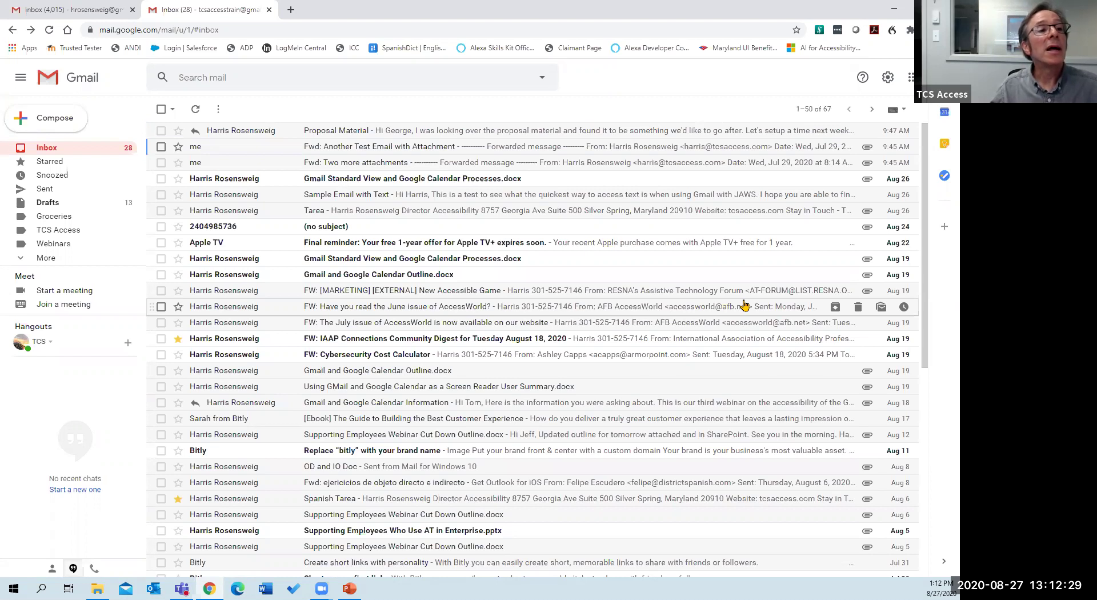
pyautogui.press('j')
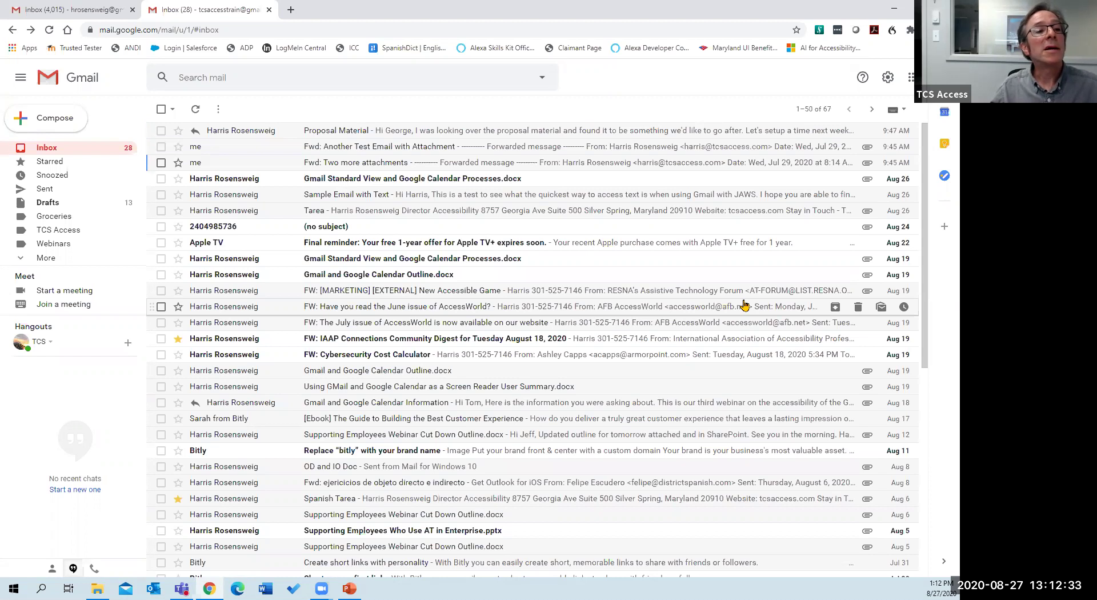
pyautogui.press('j')
pyautogui.press('j')
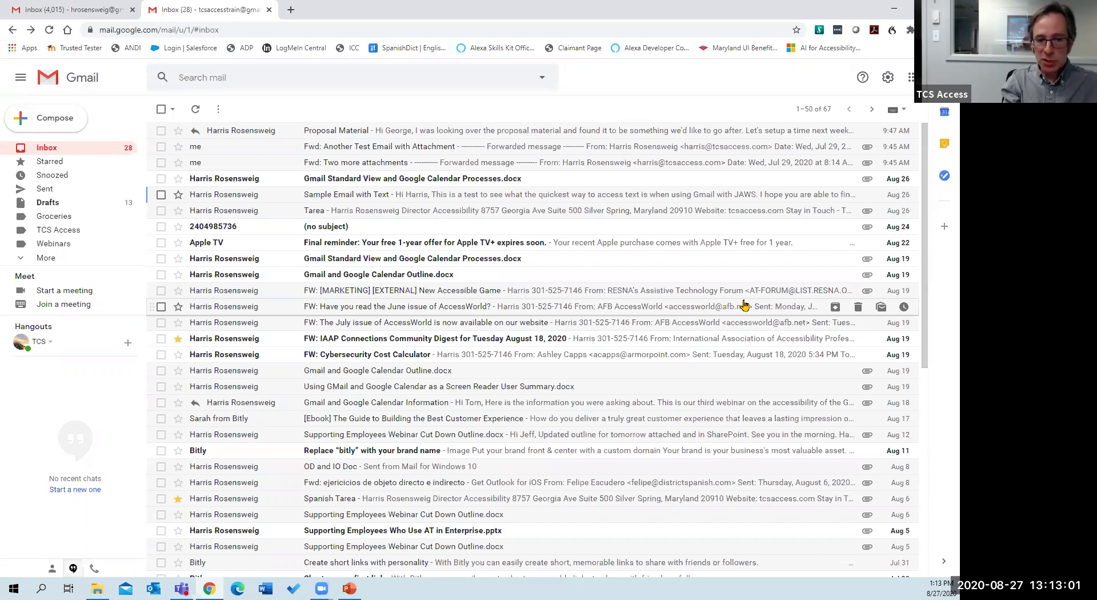
pyautogui.press('Return')
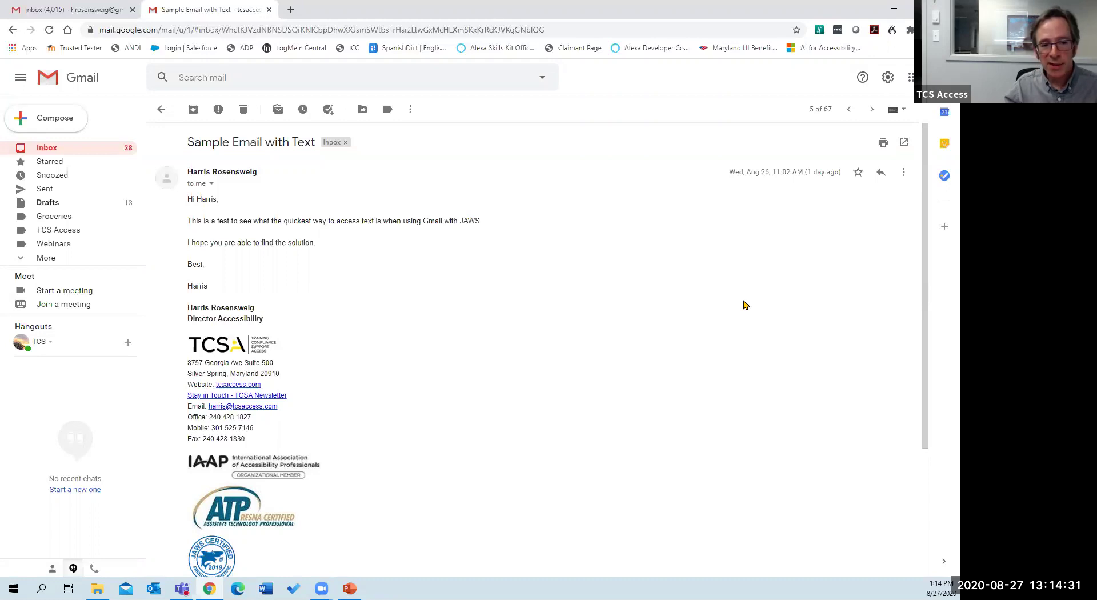
pyautogui.press('Tab')
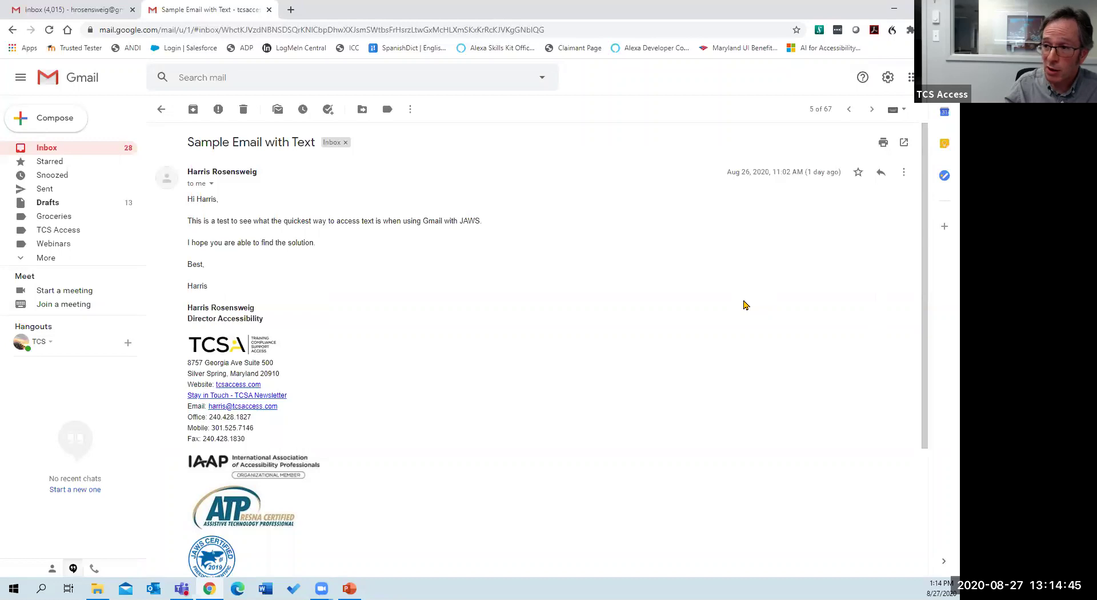
pyautogui.hotkey('alt', 'Left')
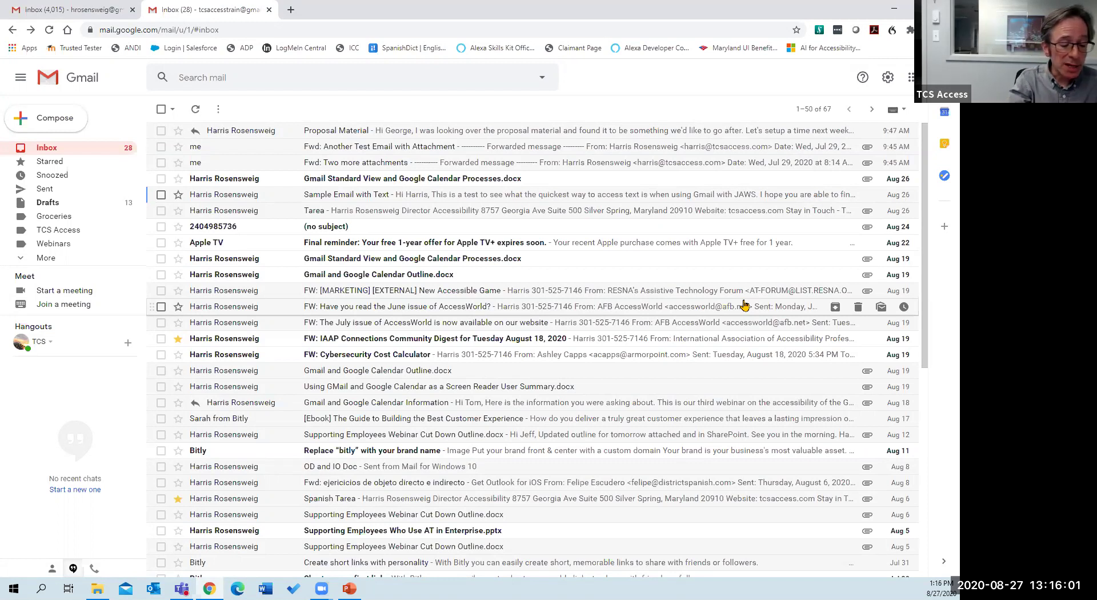
# Step: Open the "Proposal Material" email at the top of the inbox and read its message
pyautogui.press('Home')
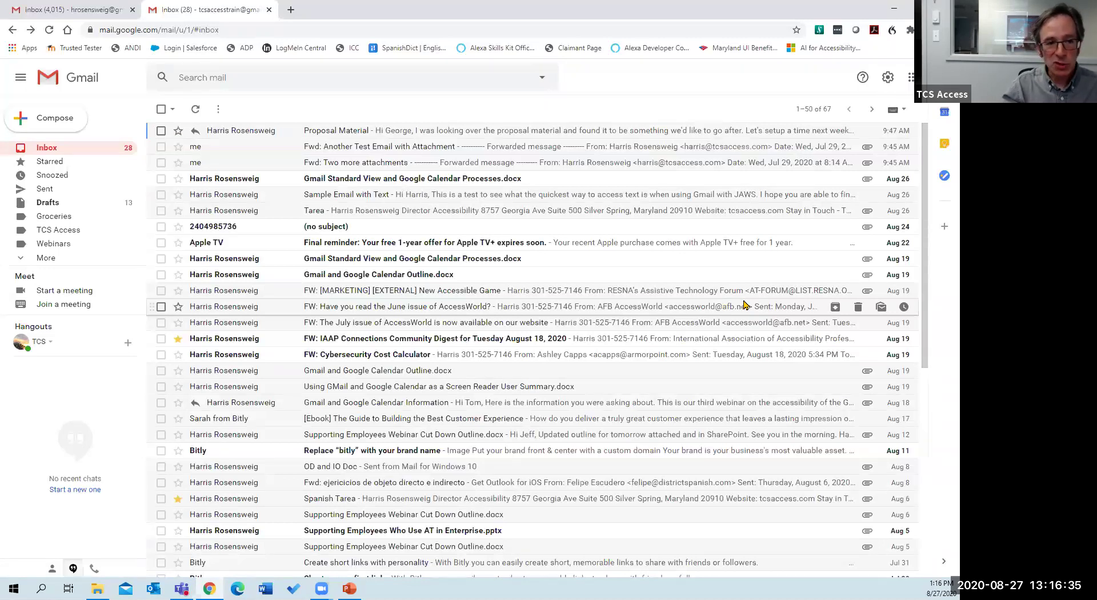
pyautogui.press('Return')
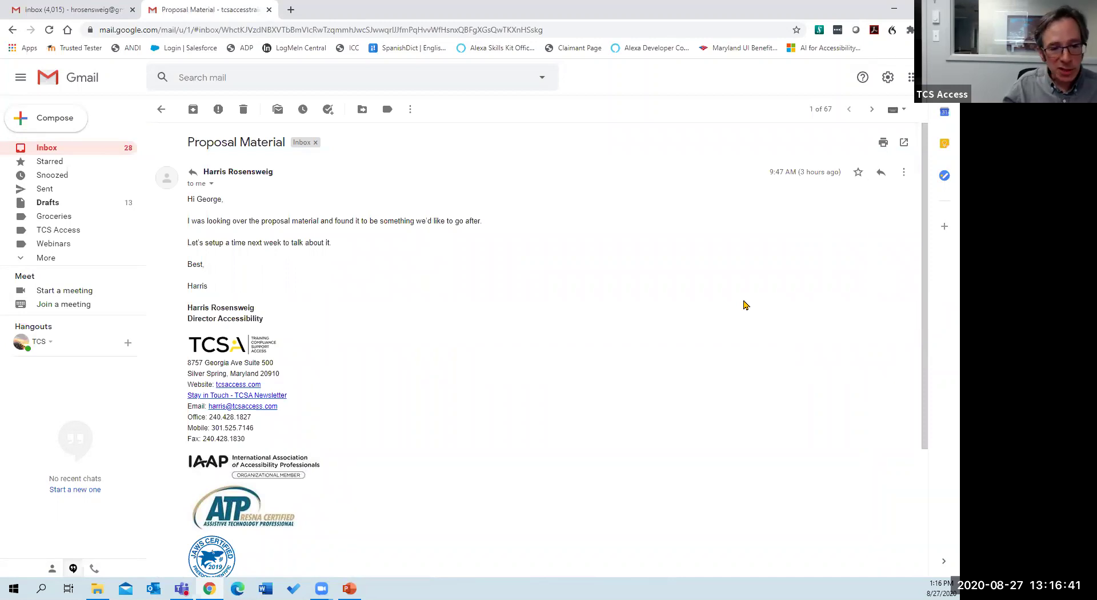
pyautogui.scroll(-1, 744, 305)
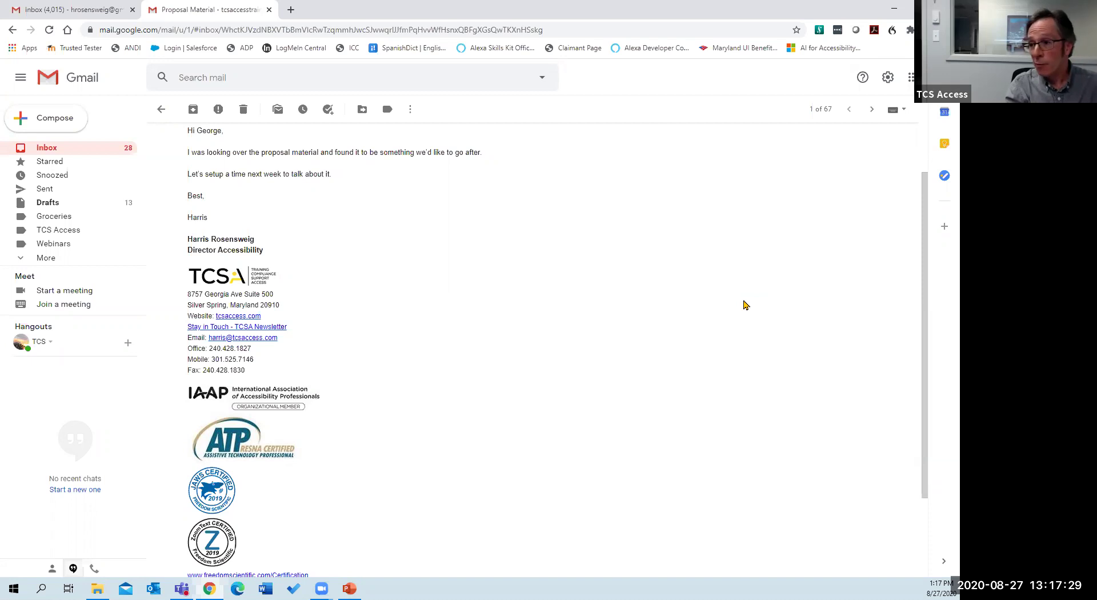
# Step: Reply to the "Proposal Material" email with "Thanks!" and send the reply
pyautogui.press('r')
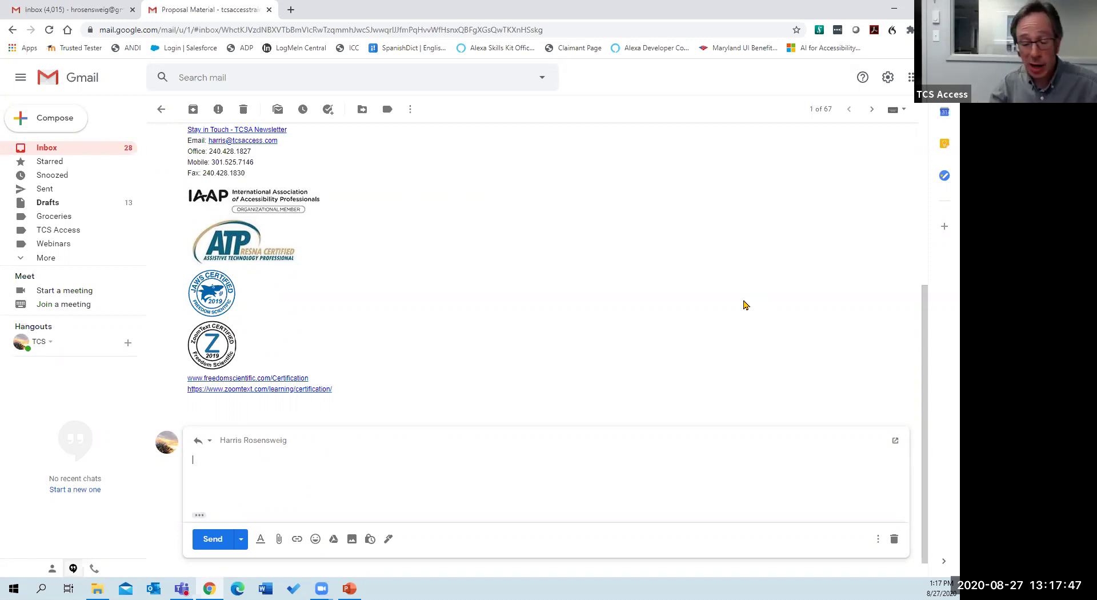
pyautogui.write('Thanks!')
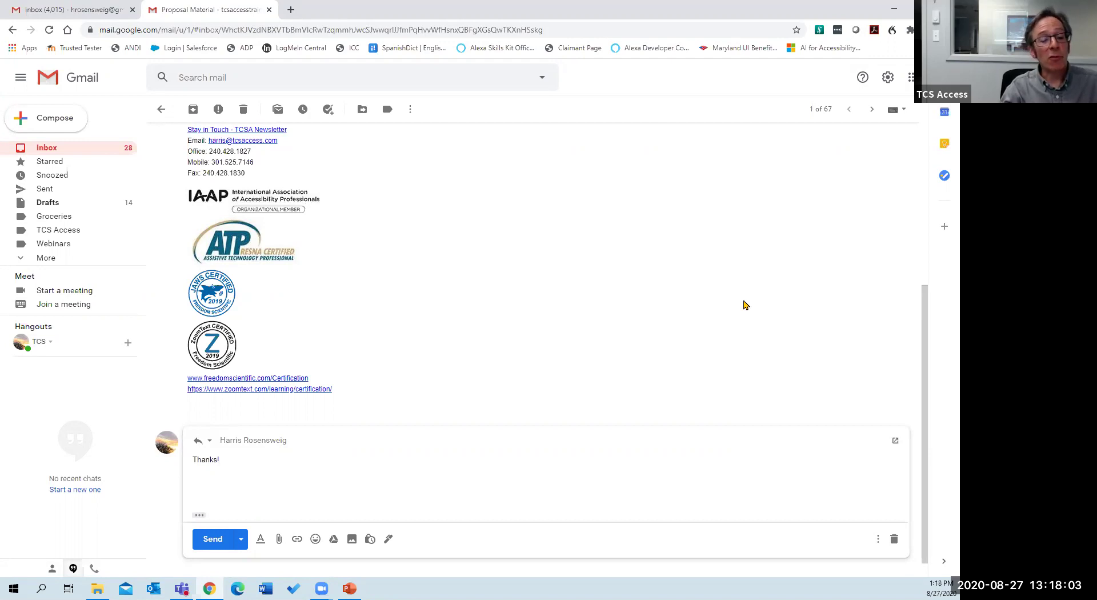
pyautogui.hotkey('ctrl', 'Return')
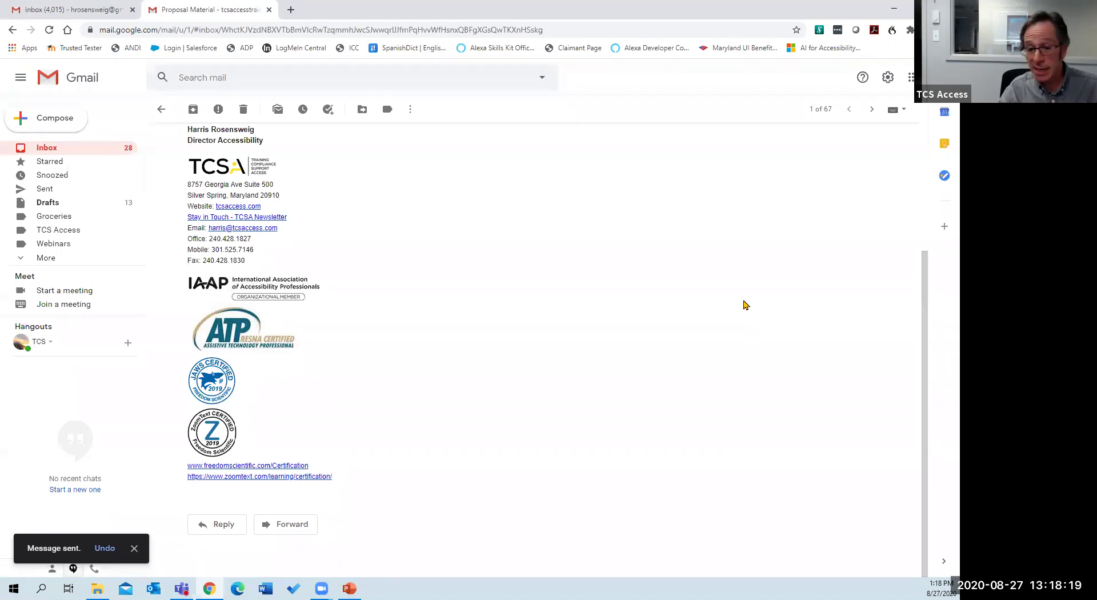
# Step: Undo sending the reply and discard its draft
pyautogui.press('z')
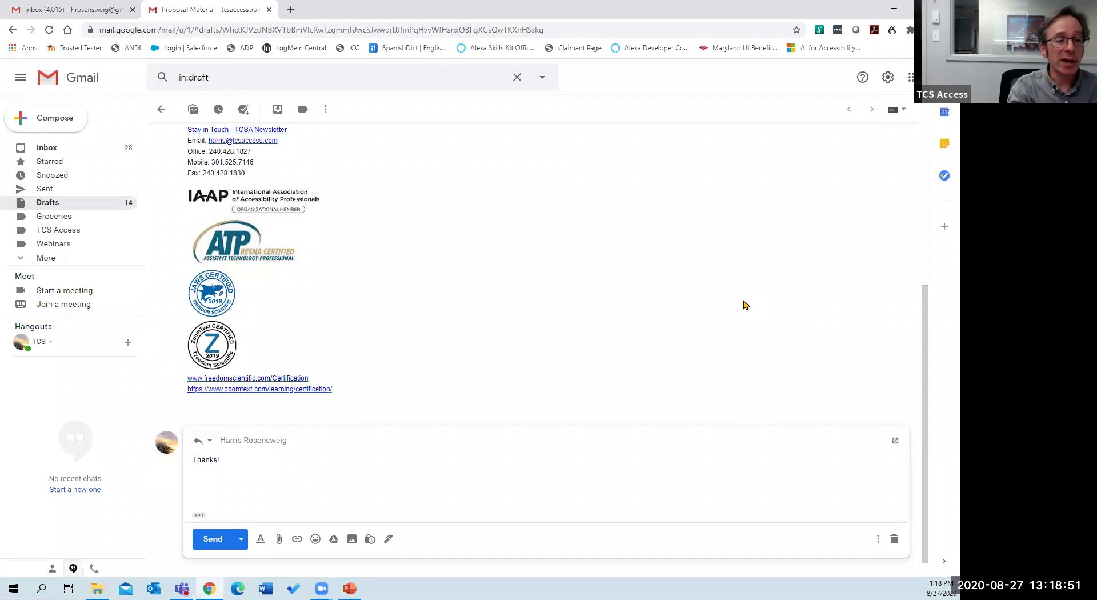
pyautogui.hotkey('ctrl', 'shift', 'd')
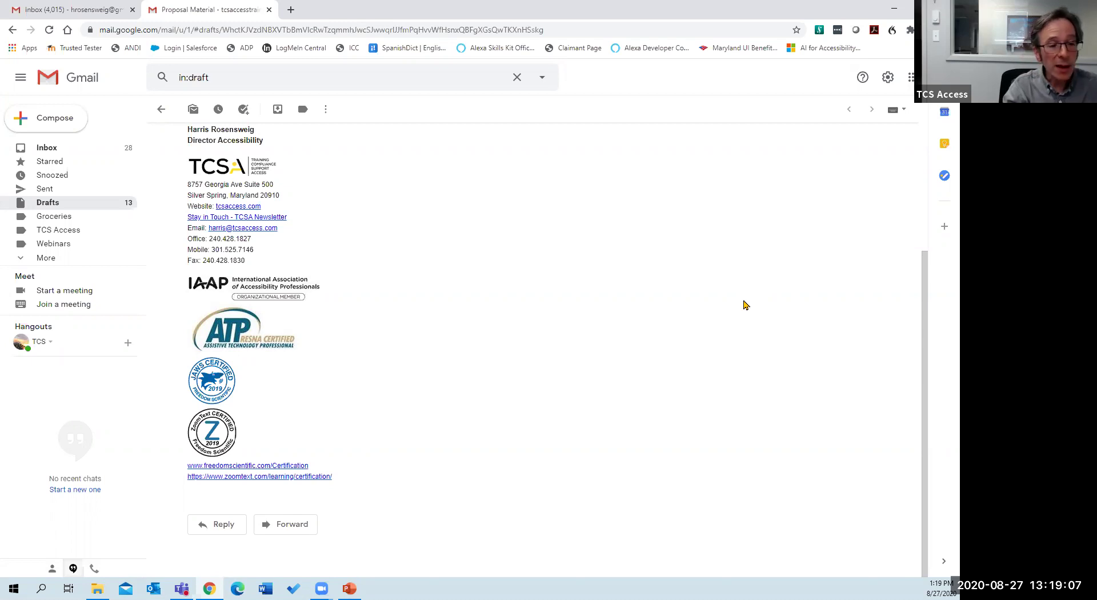
# Step: Start forwarding the "Proposal Material" email, addressing one suggested contact in To and another in Cc, and show the Bcc field
pyautogui.press('f')
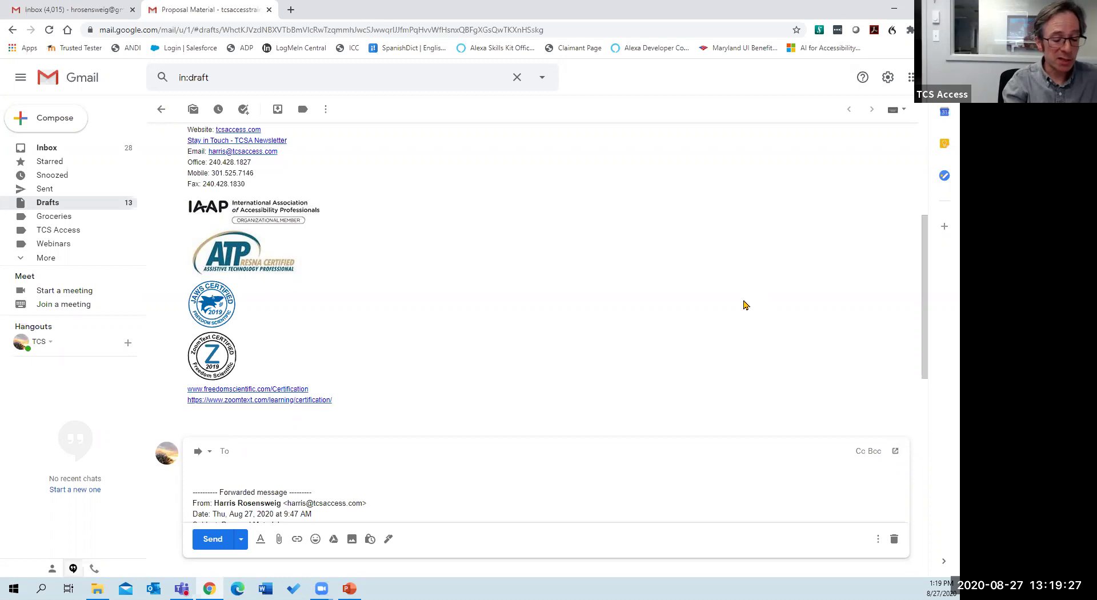
pyautogui.write('ben')
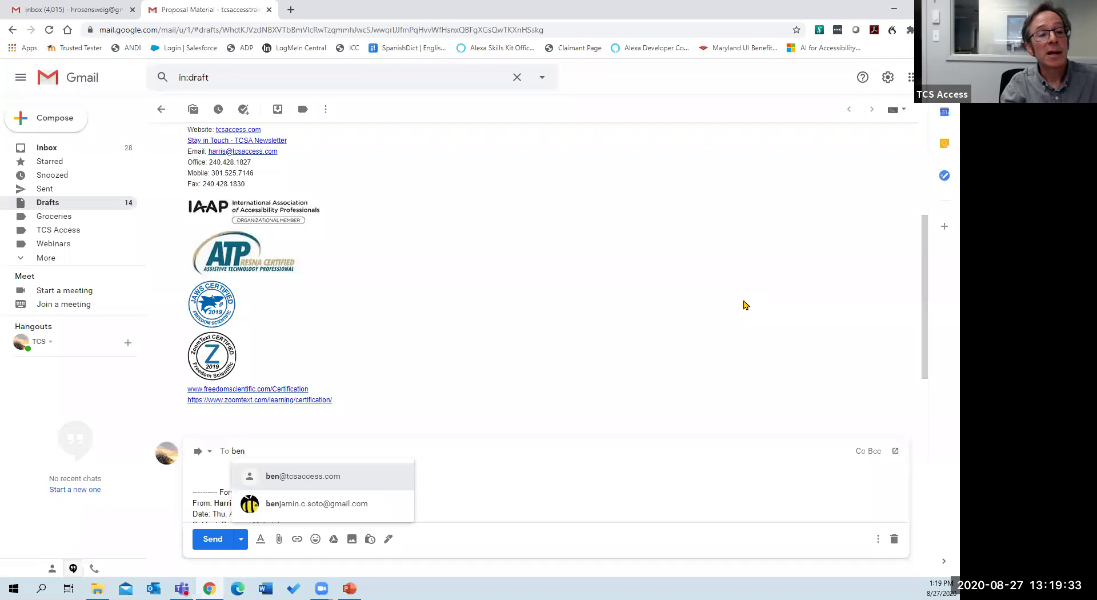
pyautogui.press('Return')
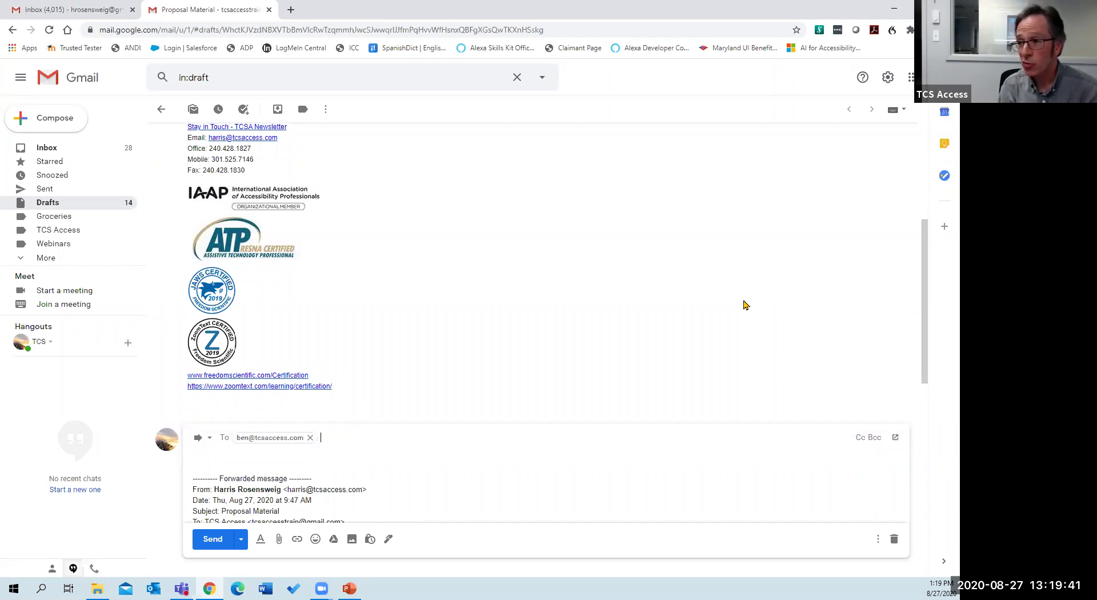
pyautogui.hotkey('ctrl', 'shift', 'c')
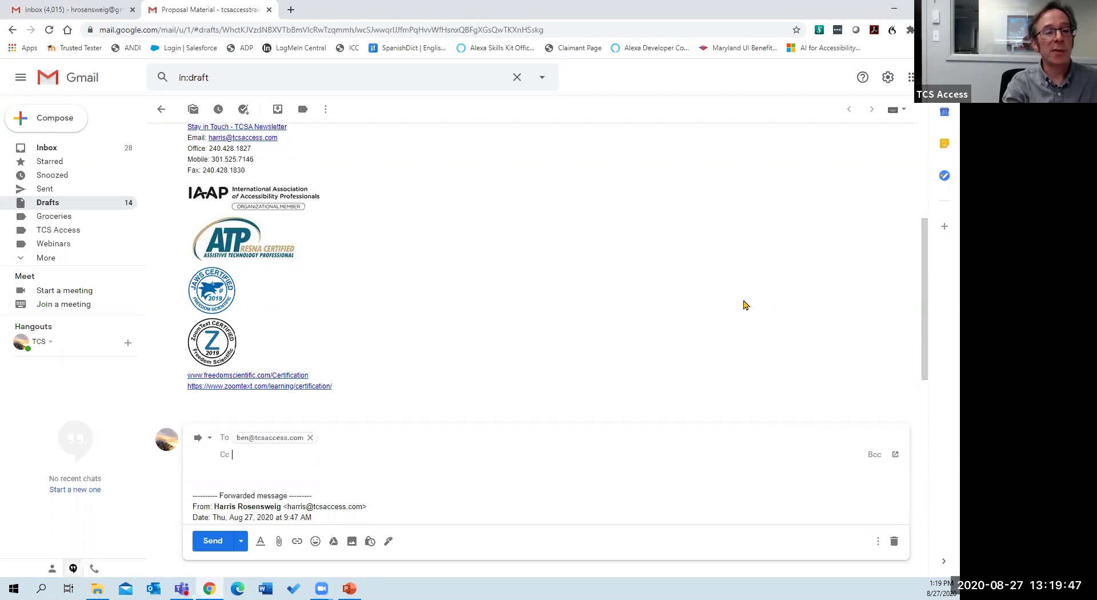
pyautogui.write('matt')
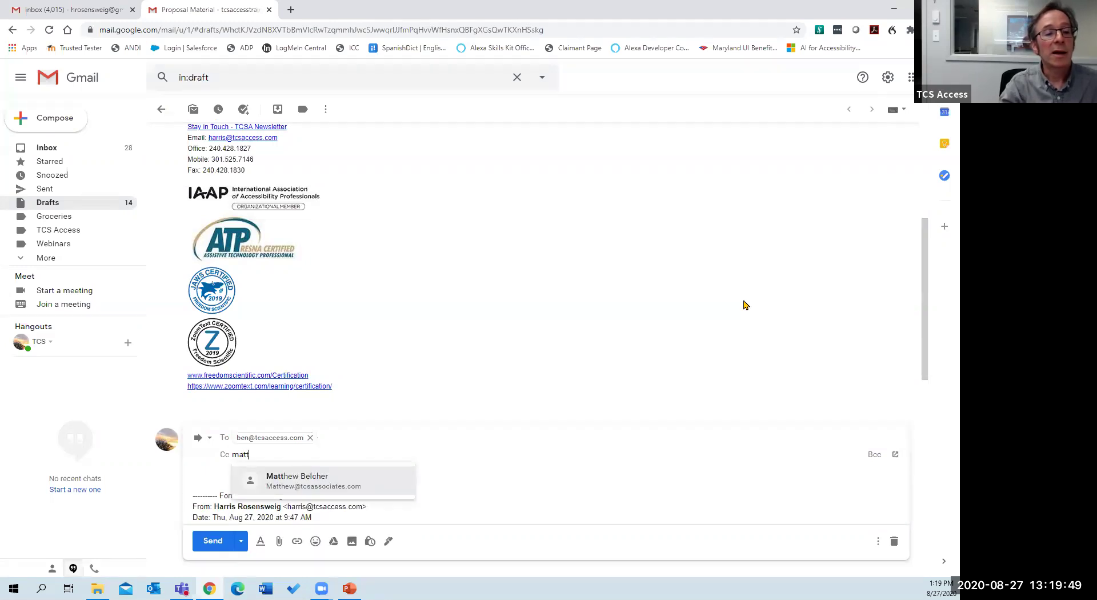
pyautogui.press('Return')
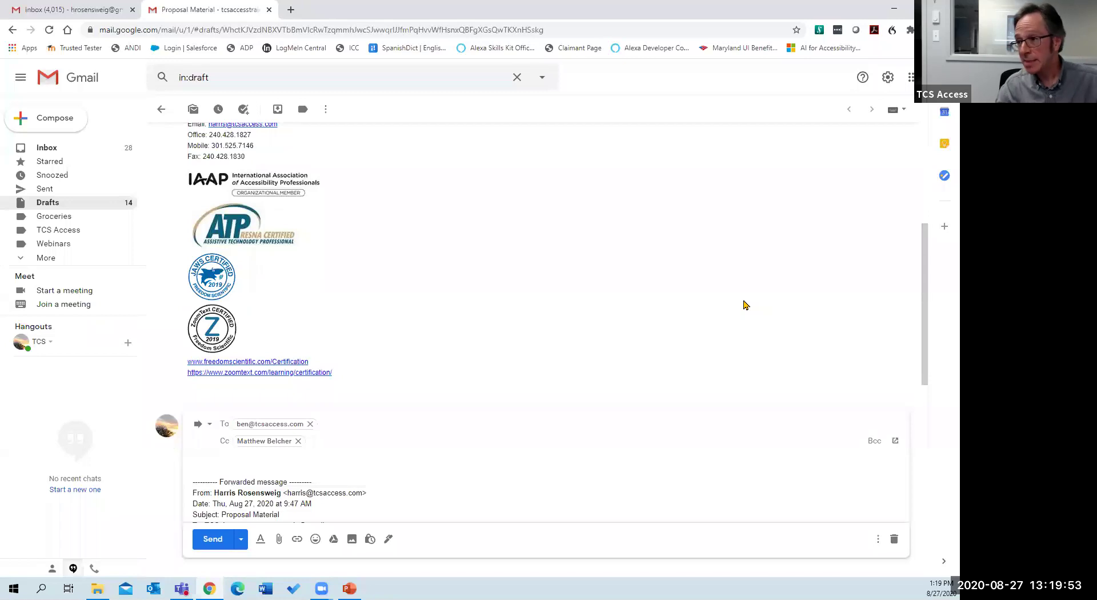
pyautogui.hotkey('ctrl', 'shift', 'b')
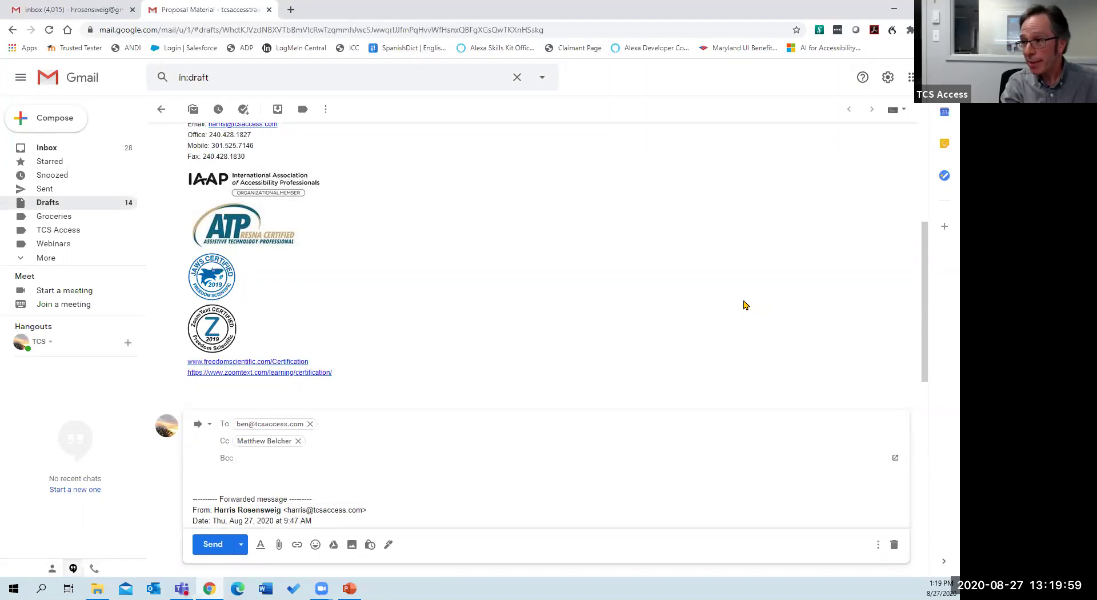
# Step: Write "Thanks!" above the forwarded message and discard the forward draft
pyautogui.press('Tab')
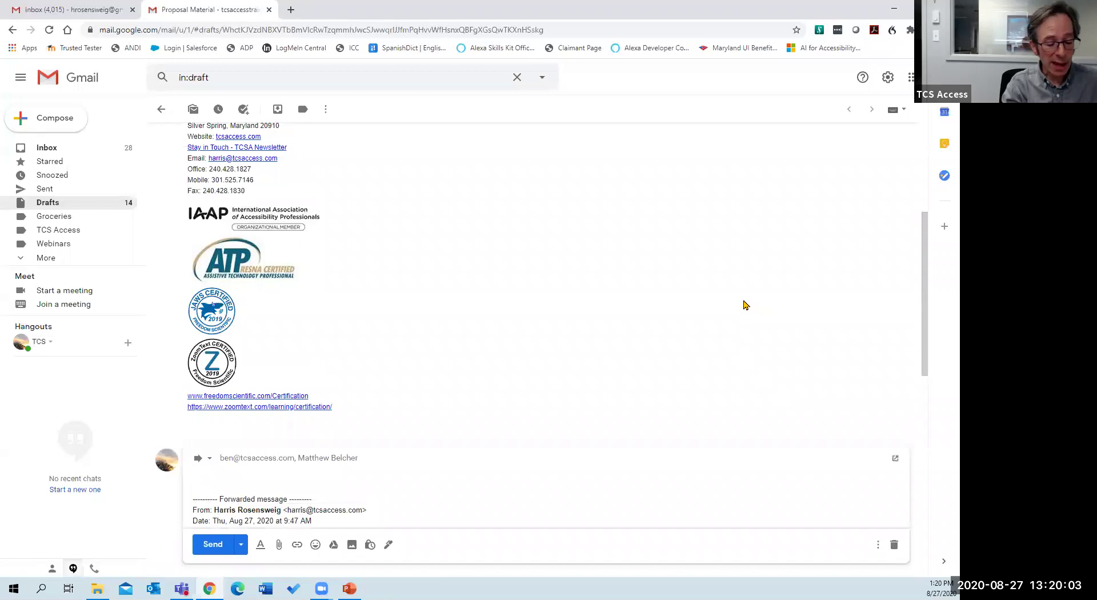
pyautogui.write('Thanks!')
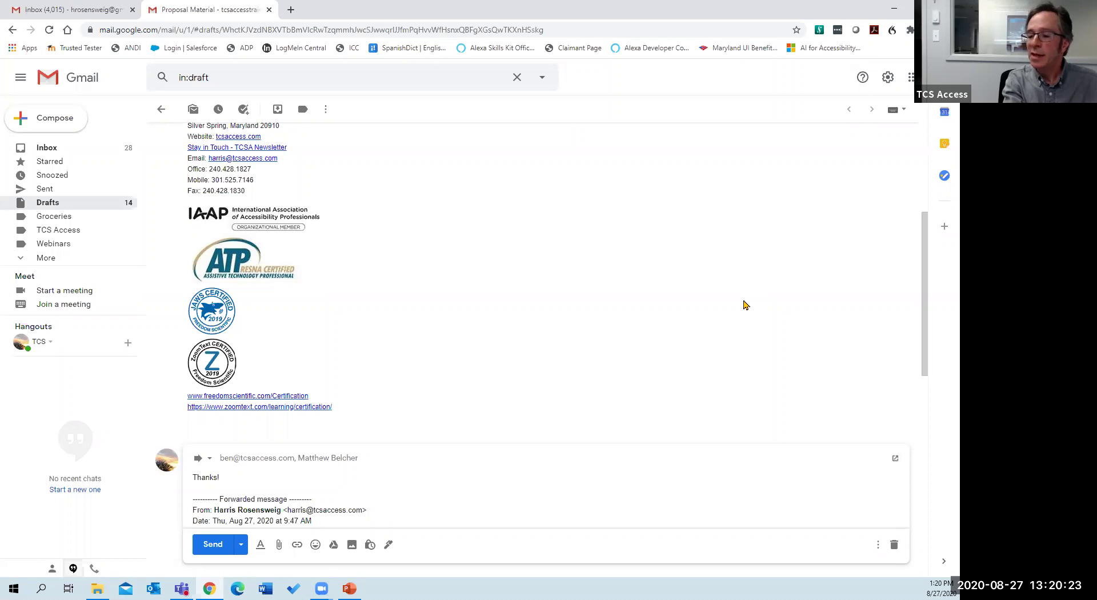
pyautogui.hotkey('ctrl', 'shift', 'd')
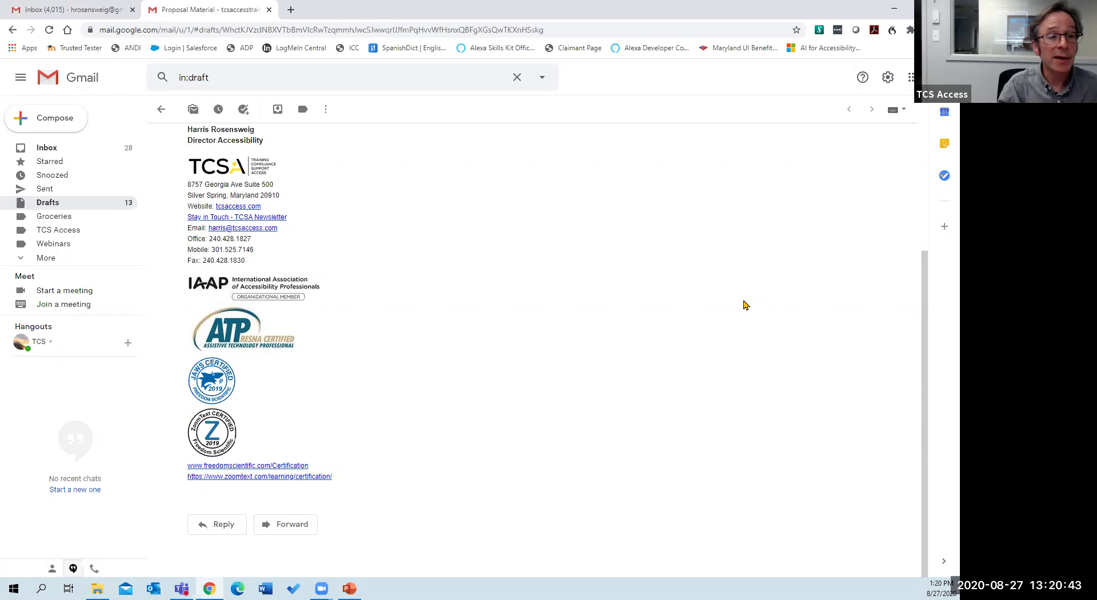
# Step: Compose a new message with one suggested contact in To and another in Cc, and close it without a subject or body
pyautogui.press('c')
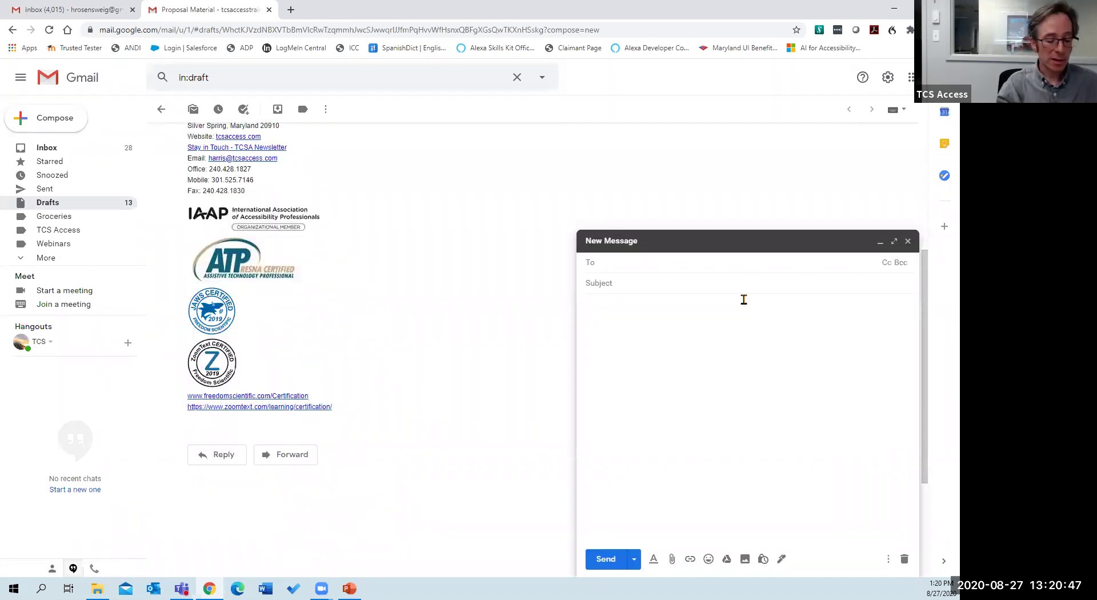
pyautogui.write('matt')
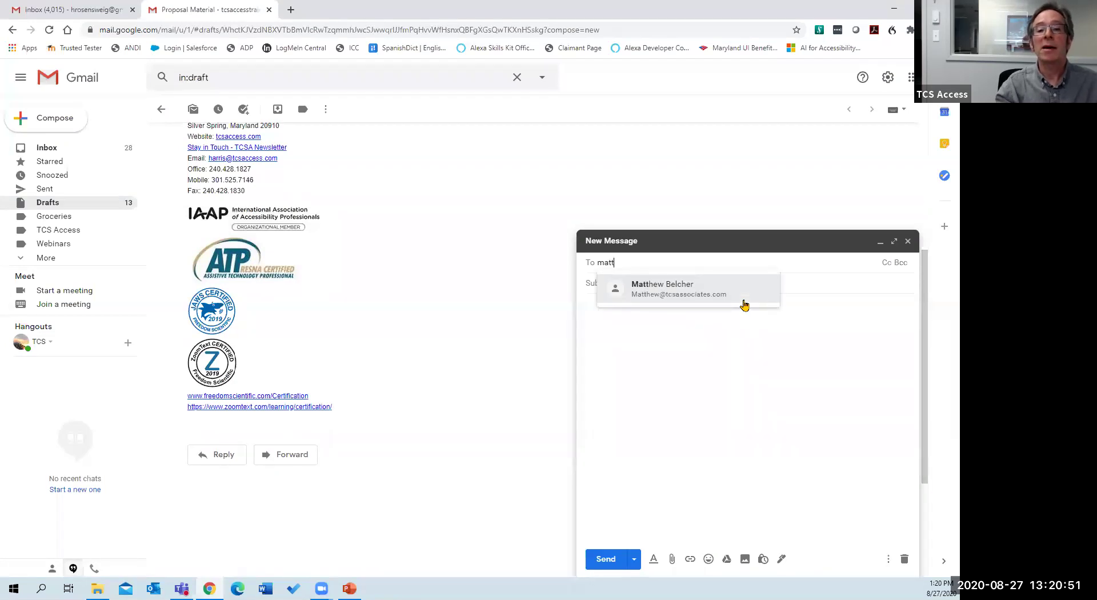
pyautogui.click(743, 302)
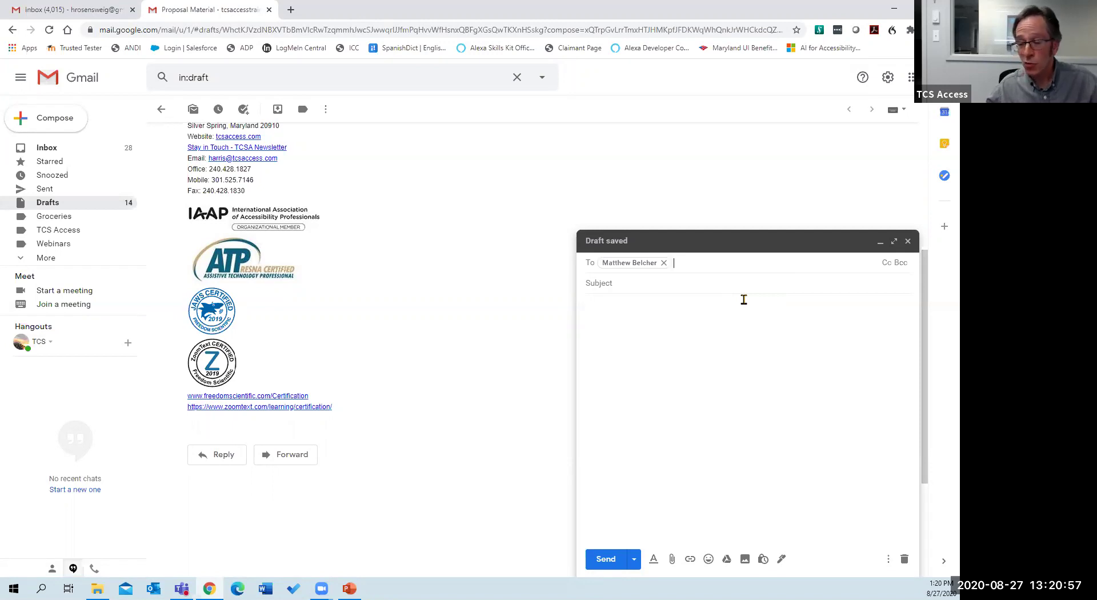
pyautogui.hotkey('ctrl', 'shift', 'c')
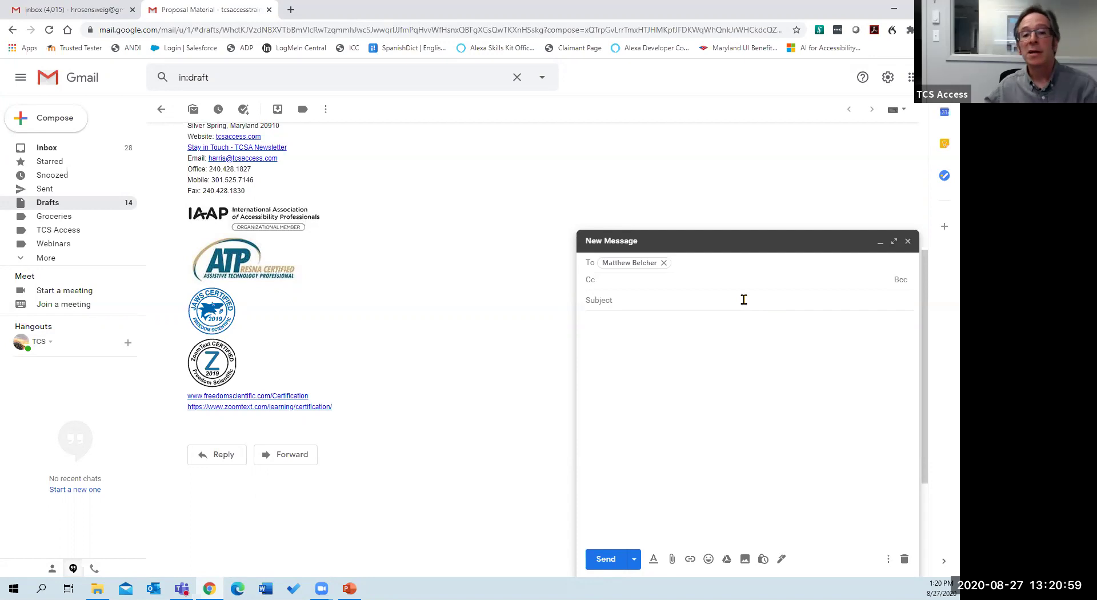
pyautogui.write('ben')
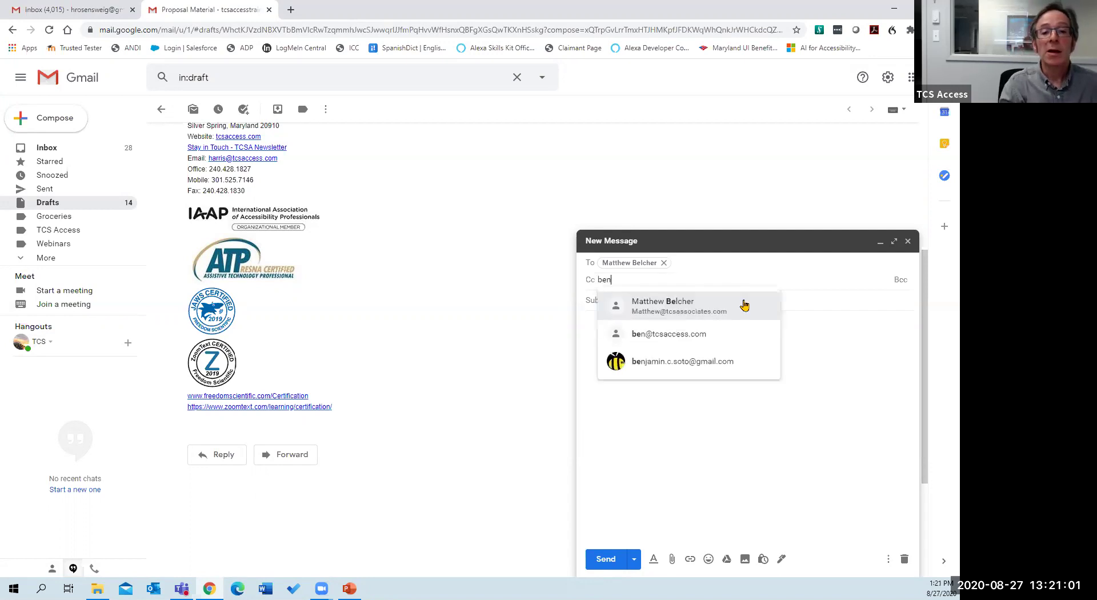
pyautogui.press('Return')
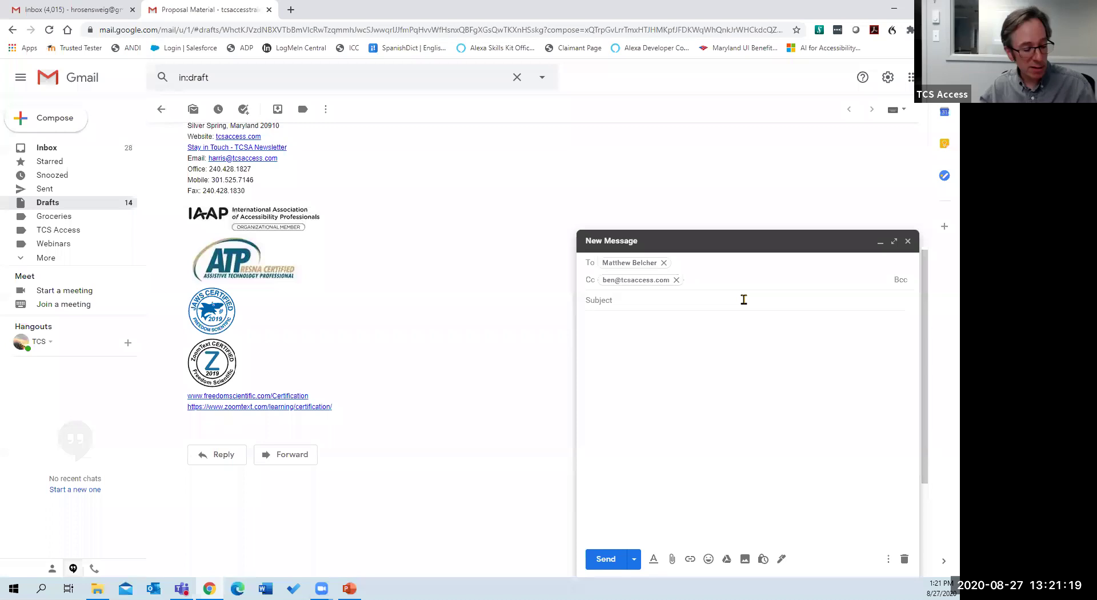
pyautogui.click(743, 299)
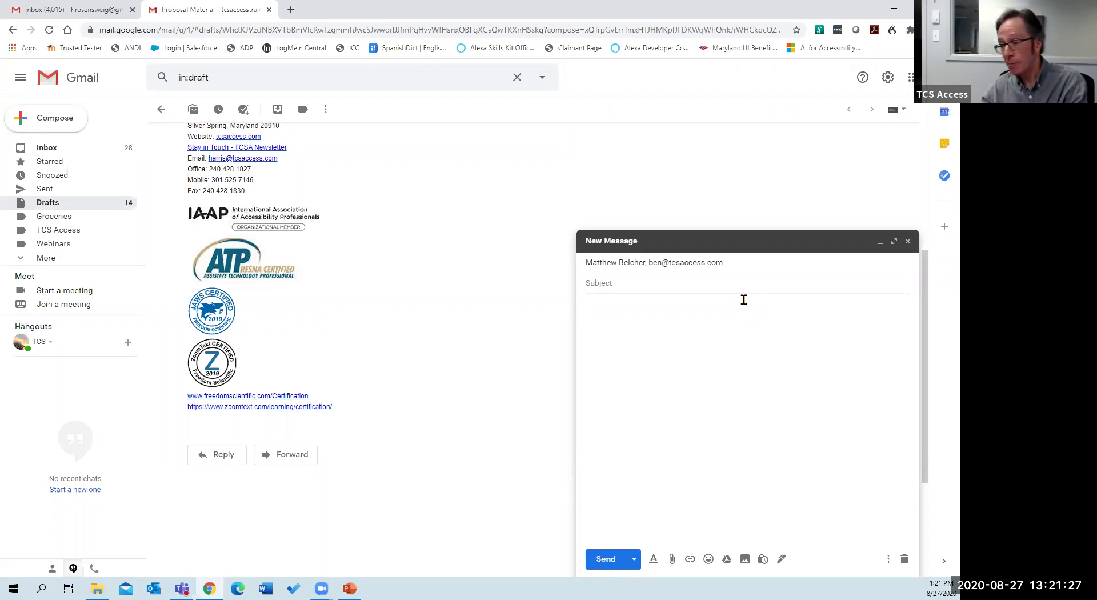
pyautogui.press('Tab')
pyautogui.press('Tab')
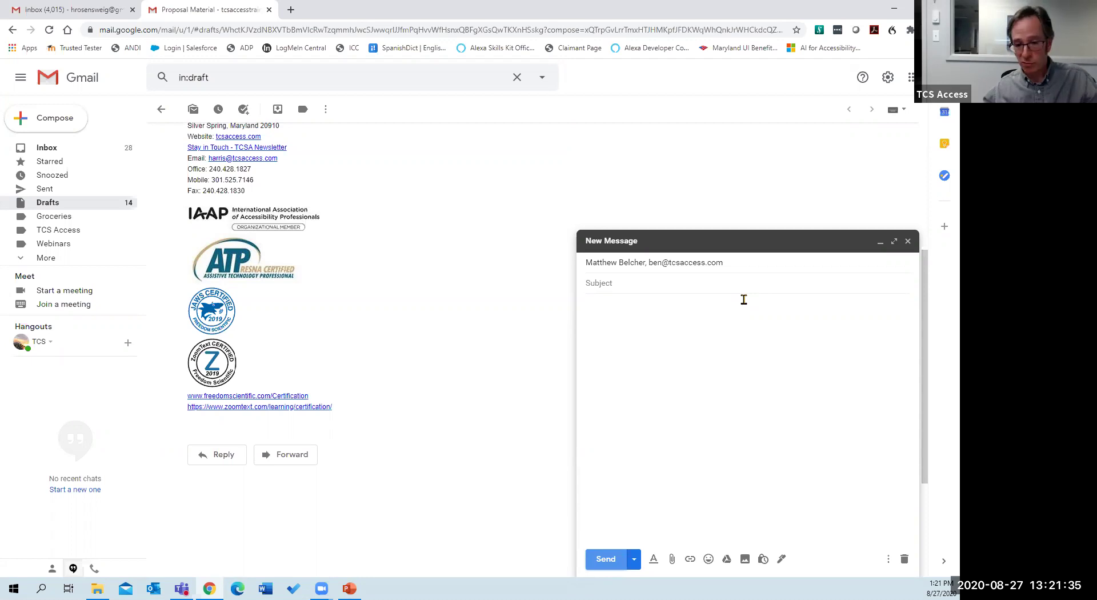
pyautogui.press('Escape')
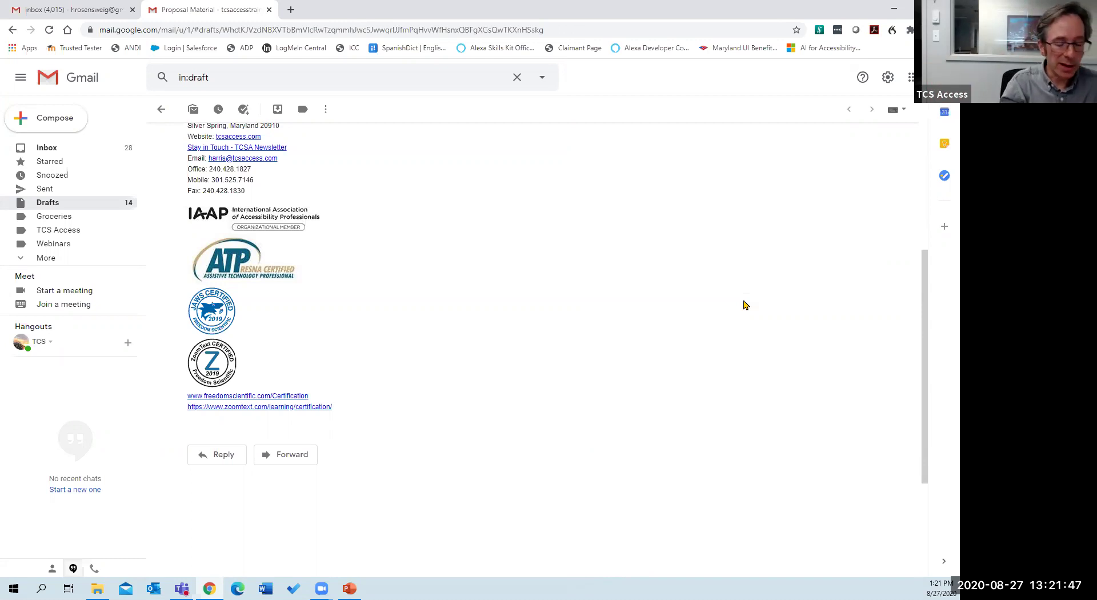
# Step: Compose a new message to a suggested contact with the subject "Test Email"
pyautogui.write('c')
pyautogui.write('mat')
pyautogui.press('Return')
pyautogui.press('Tab')
pyautogui.write('Test Email')
pyautogui.press('Tab')
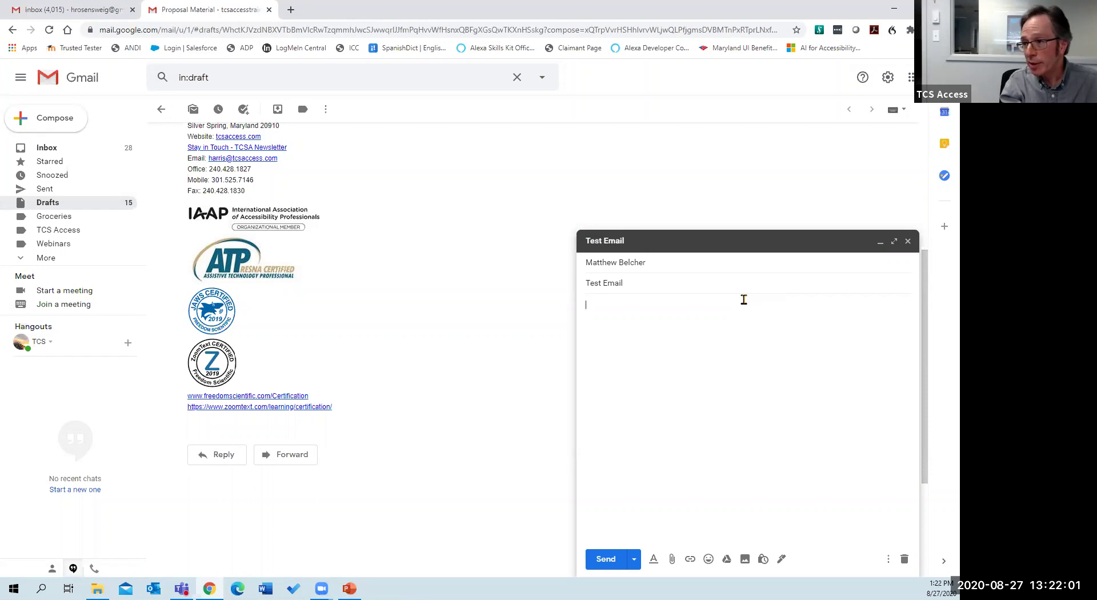
# Step: Write "Goinnnn to the movies, want to come?" in the message body and correct the misspelled word to the suggested "Going"
pyautogui.write('Go')
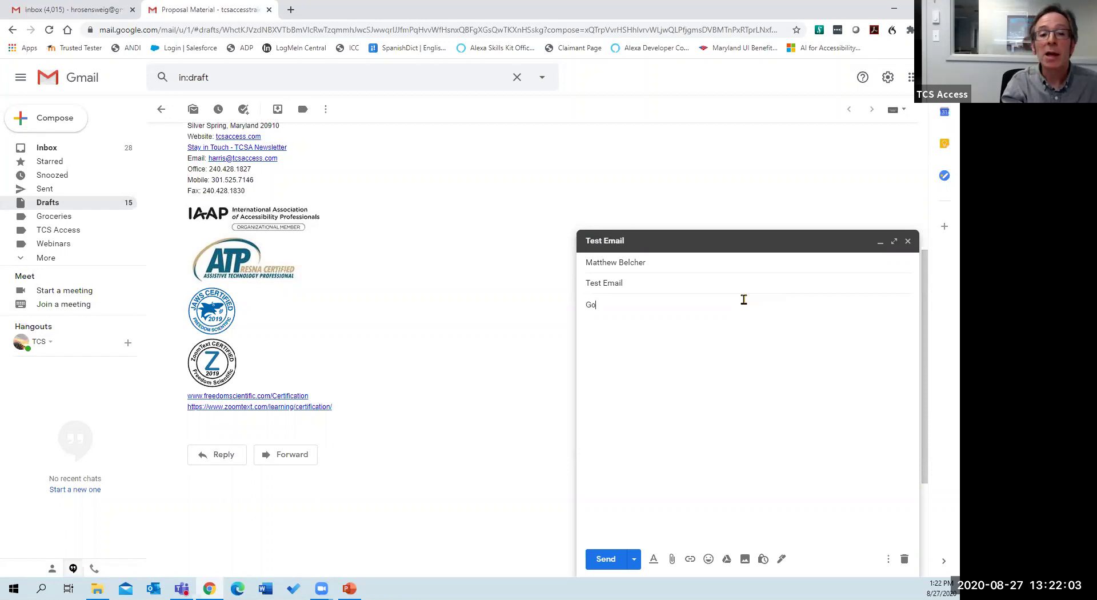
pyautogui.write('innnn to the')
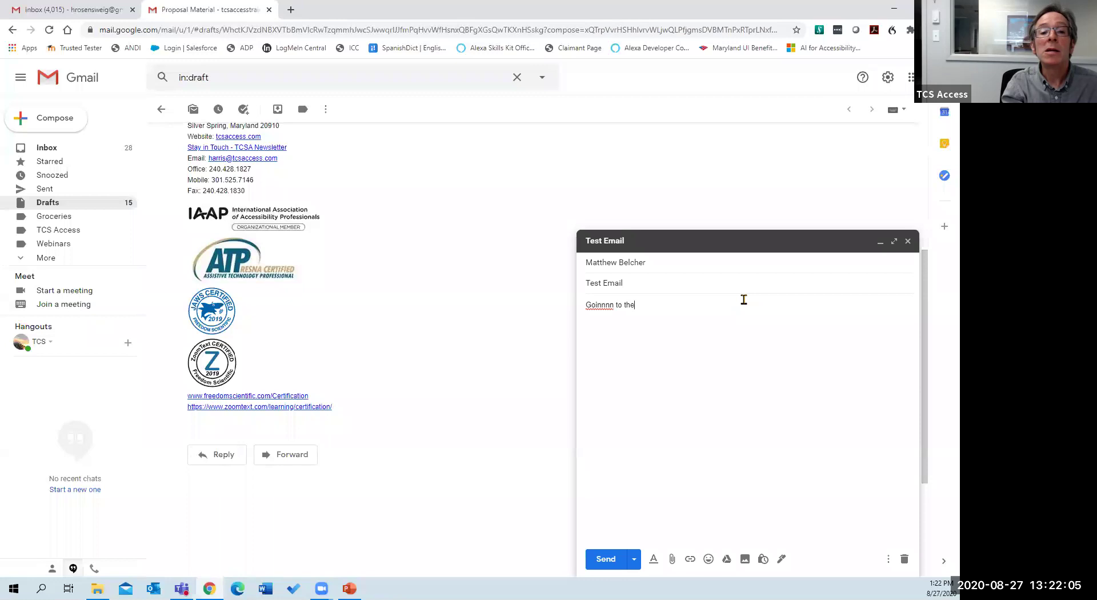
pyautogui.write(' movies, want to come?')
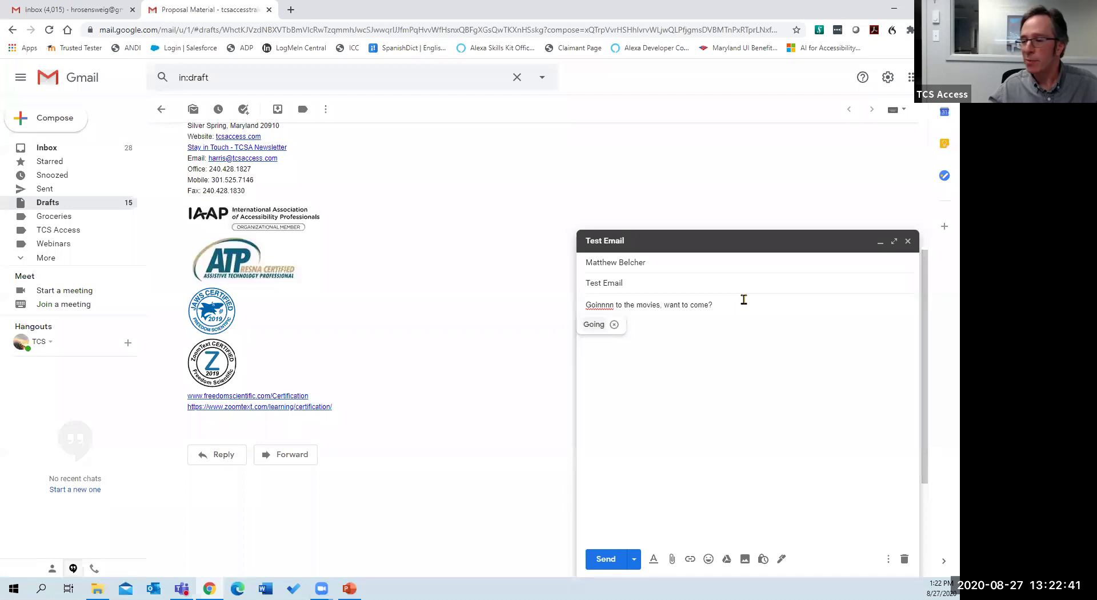
pyautogui.press('Return')
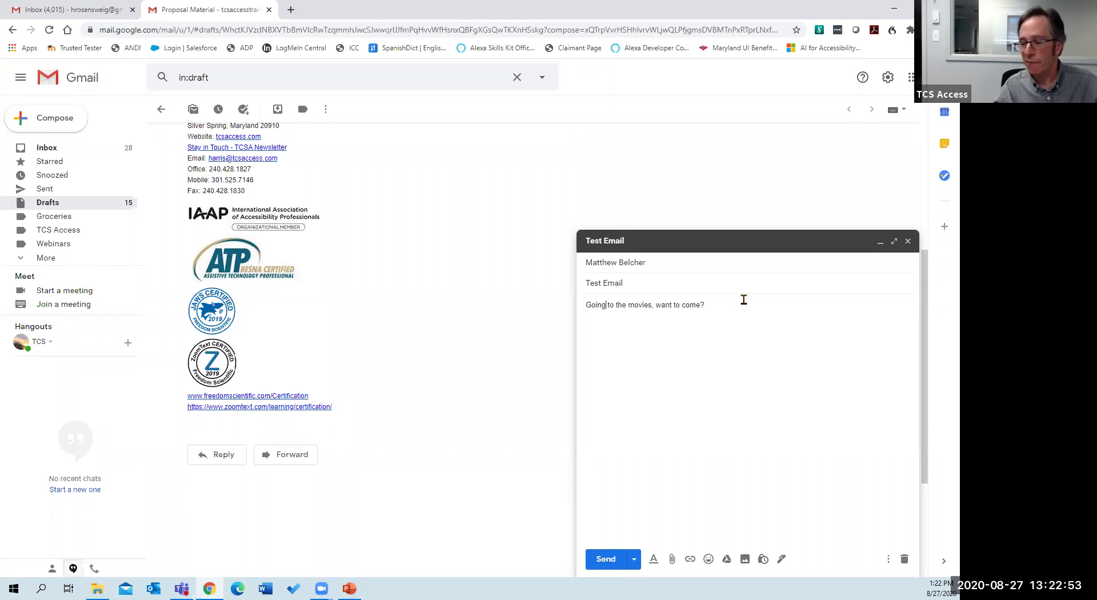
pyautogui.press('Home')
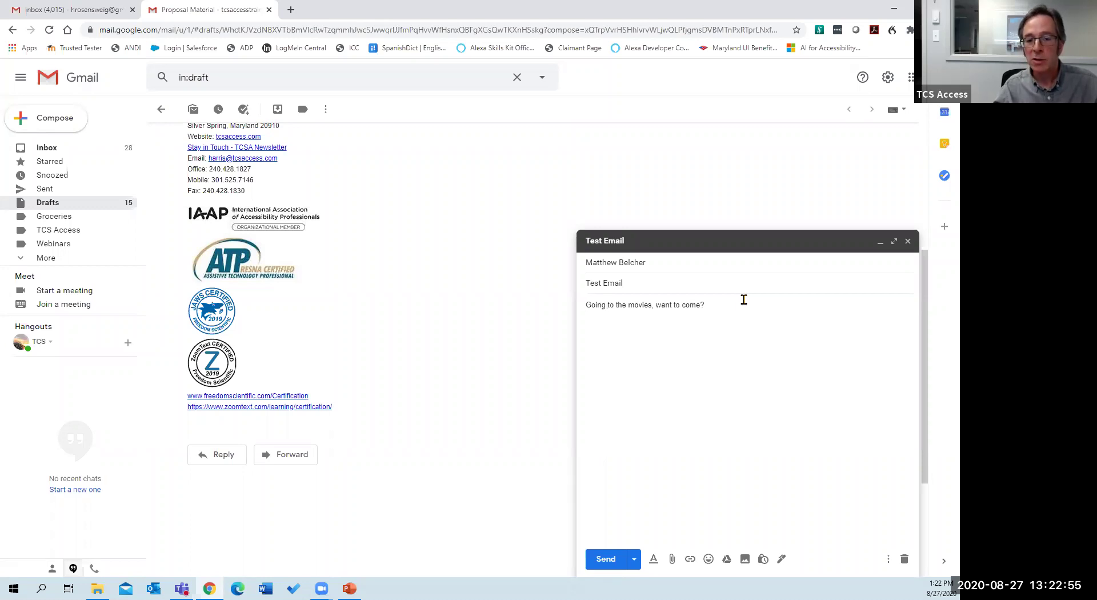
pyautogui.hotkey('ctrl', 'Right')
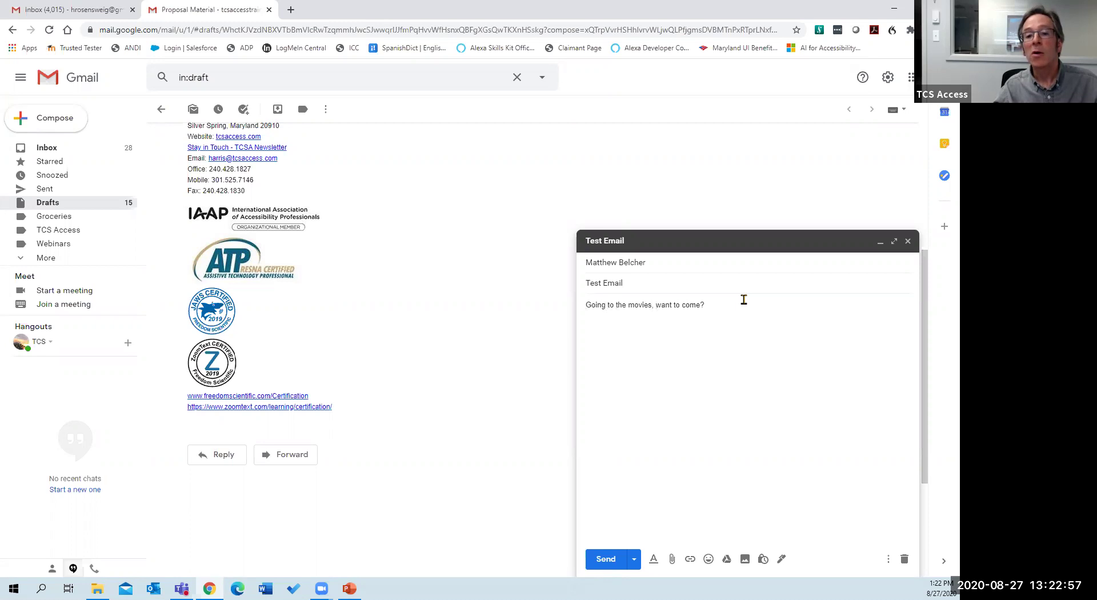
pyautogui.hotkey('ctrl', 'Right')
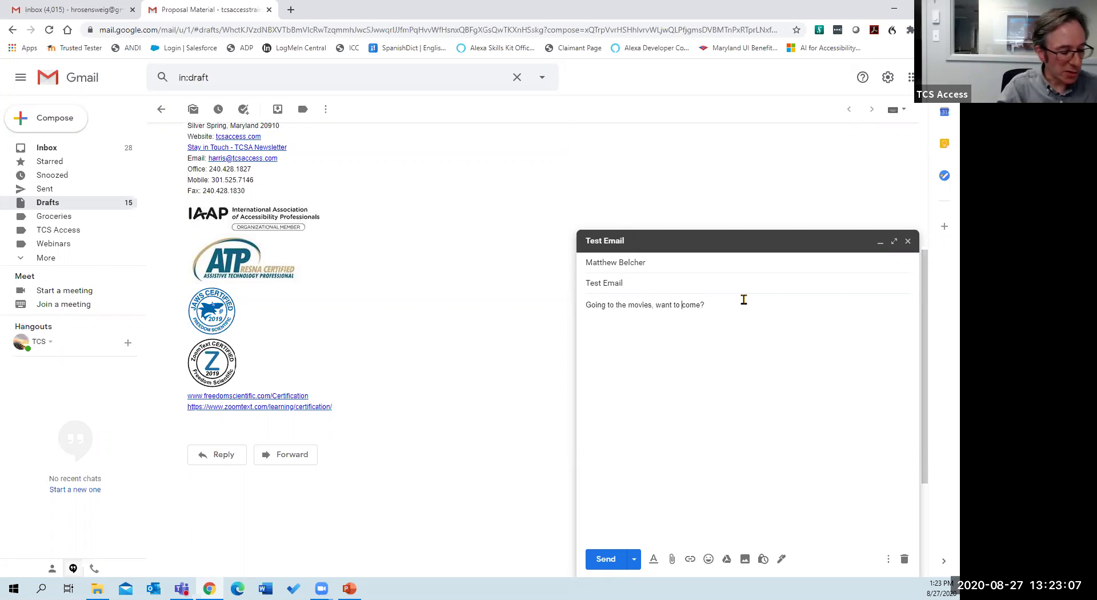
# Step: Discard the "Test Email" draft and return to the inbox message list
pyautogui.hotkey('ctrl', 'shift', 'd')
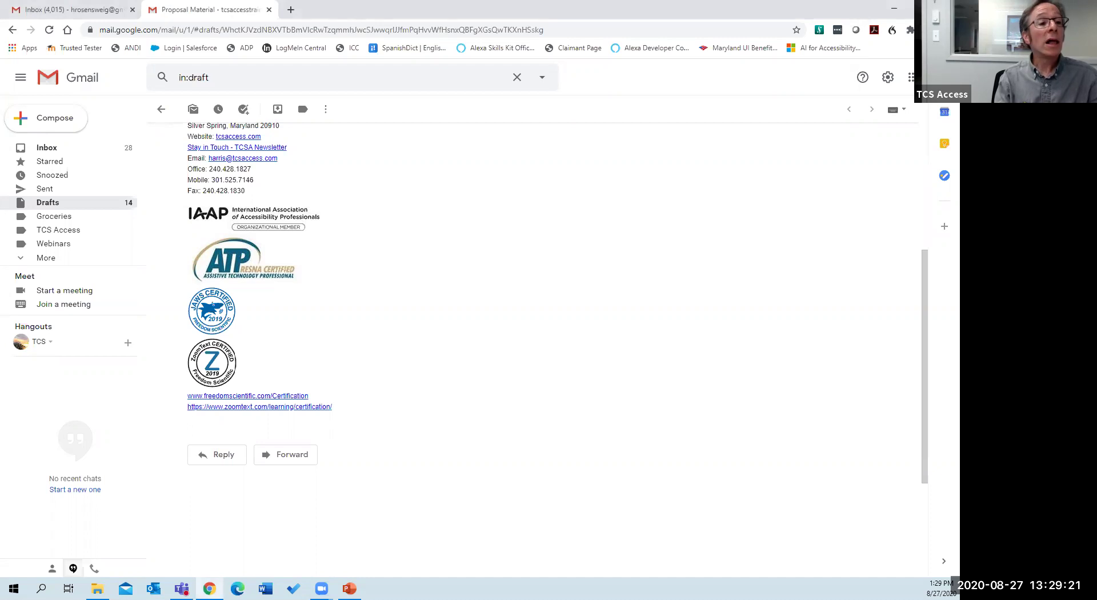
pyautogui.hotkey('alt', 'Left')
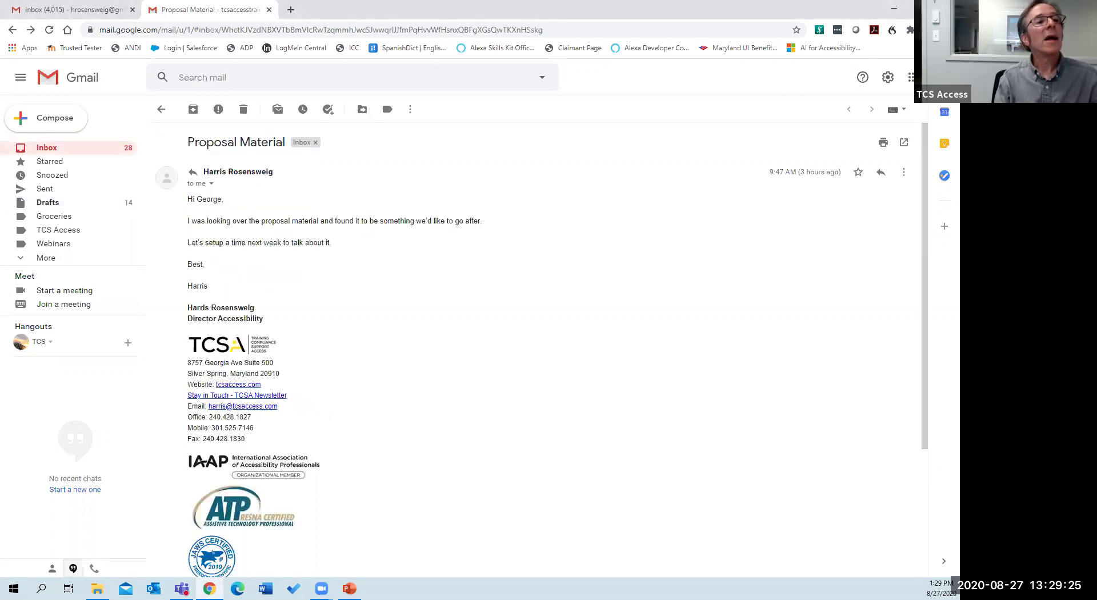
pyautogui.press('u')
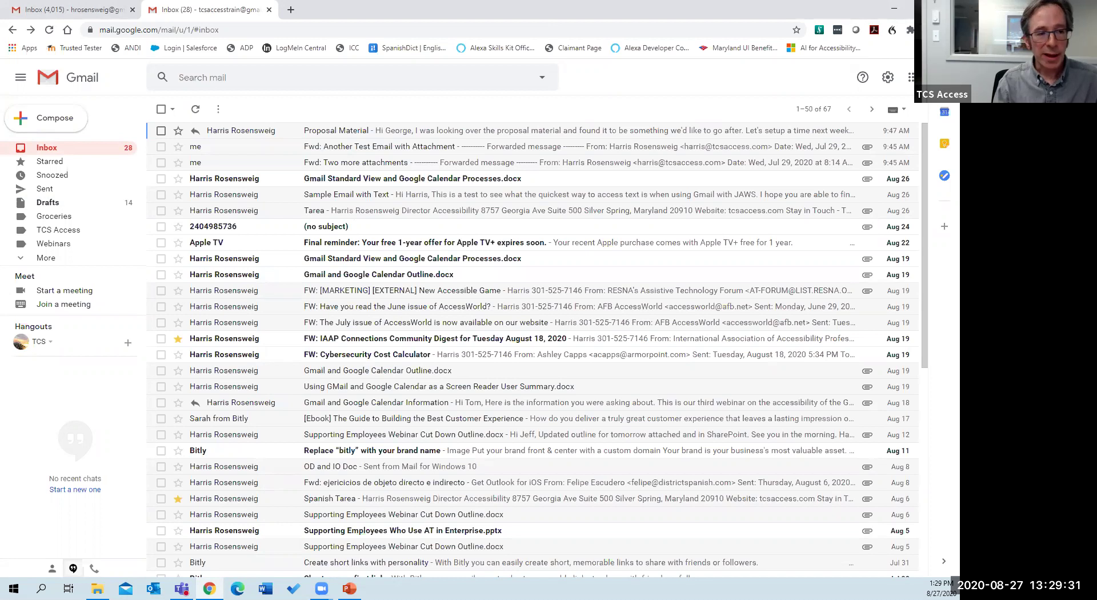
# Step: Review the actions available for the "Proposal Material" email in the inbox, from Reply through Move to
pyautogui.click(515, 146)
pyautogui.click(515, 131)
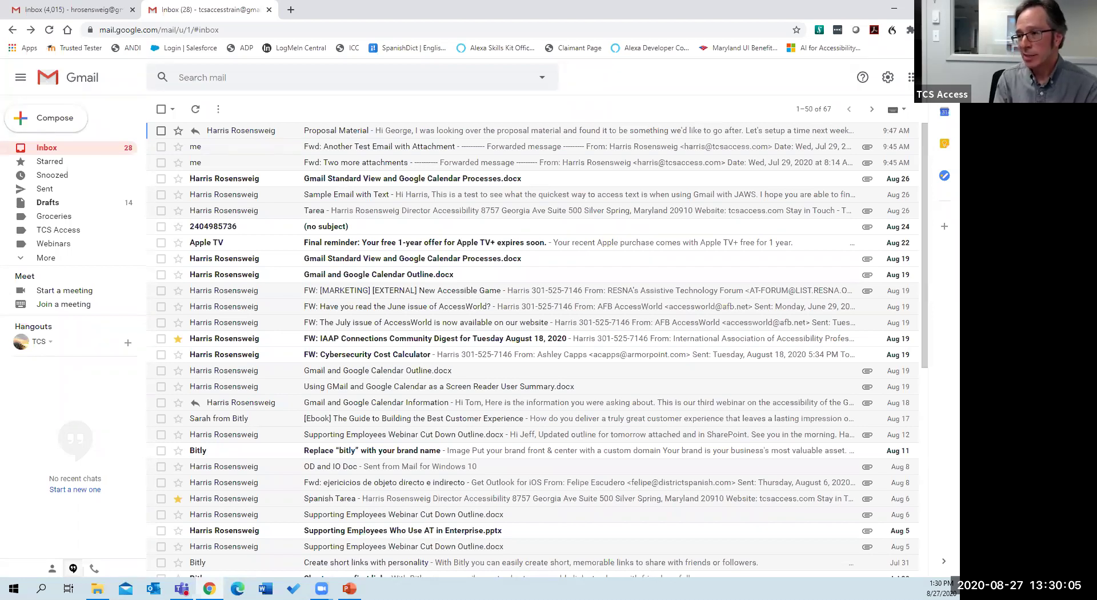
pyautogui.hotkey('shift', 'F10')
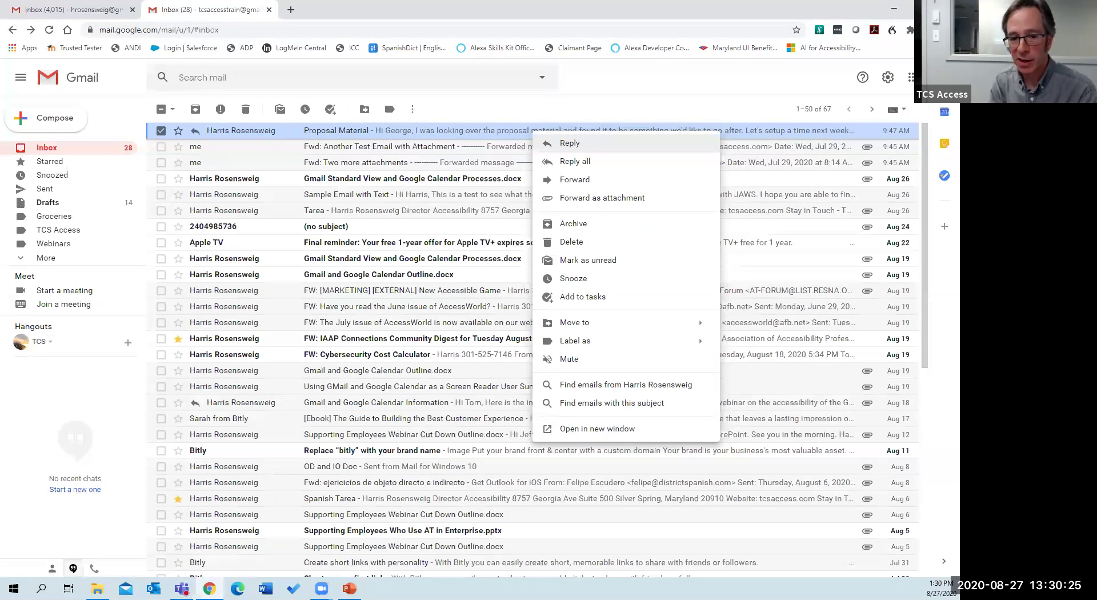
pyautogui.press('Down')
pyautogui.press('Down')
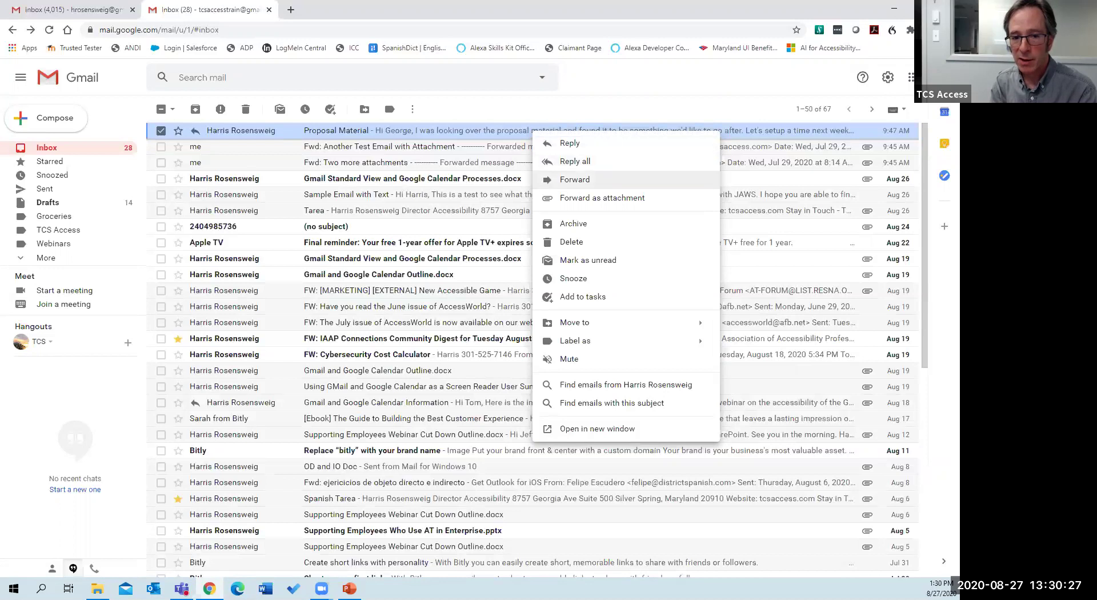
pyautogui.press('Down')
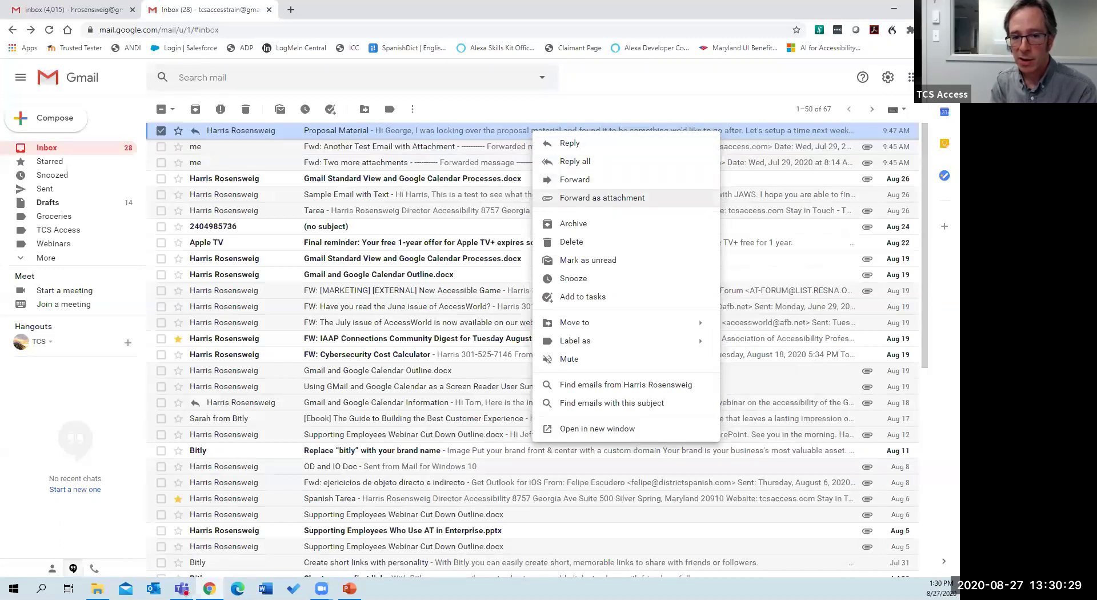
pyautogui.press('Down')
pyautogui.press('Down')
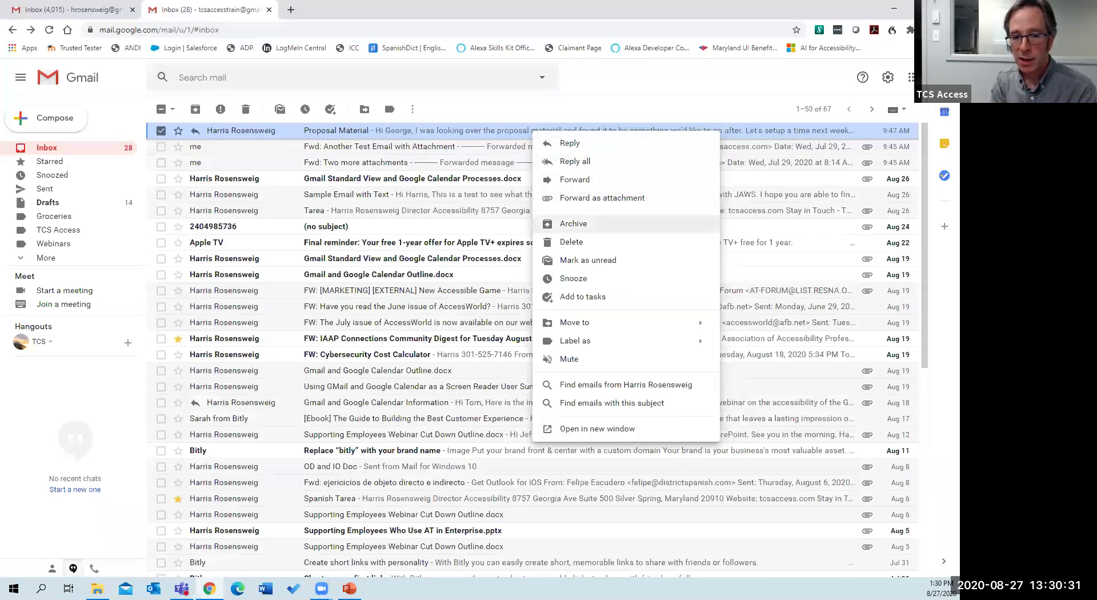
pyautogui.press('Down')
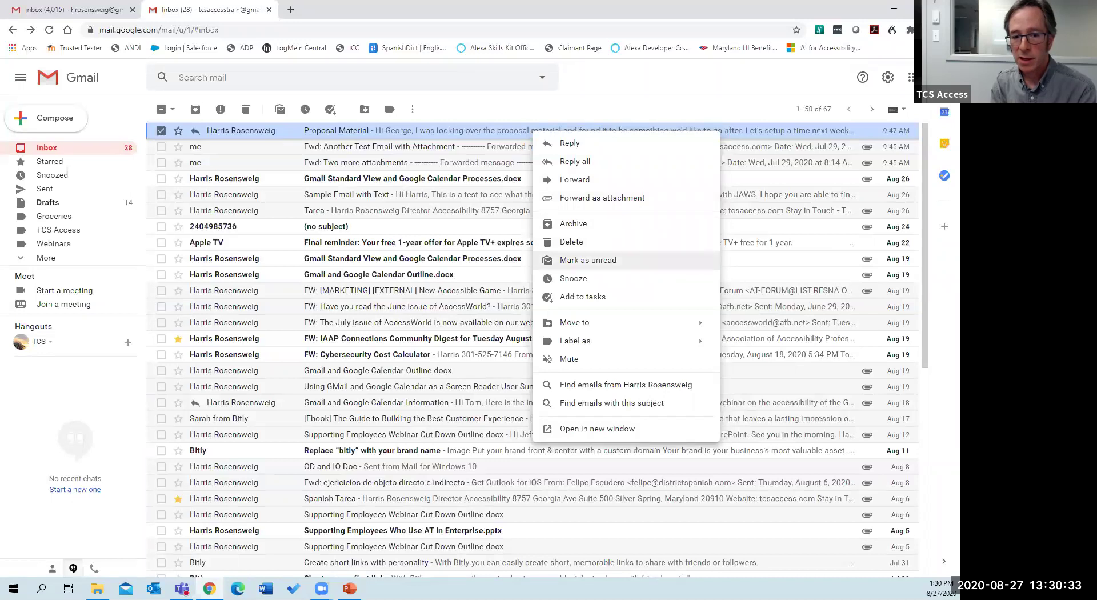
pyautogui.press('Down')
pyautogui.press('Down')
pyautogui.press('Down')
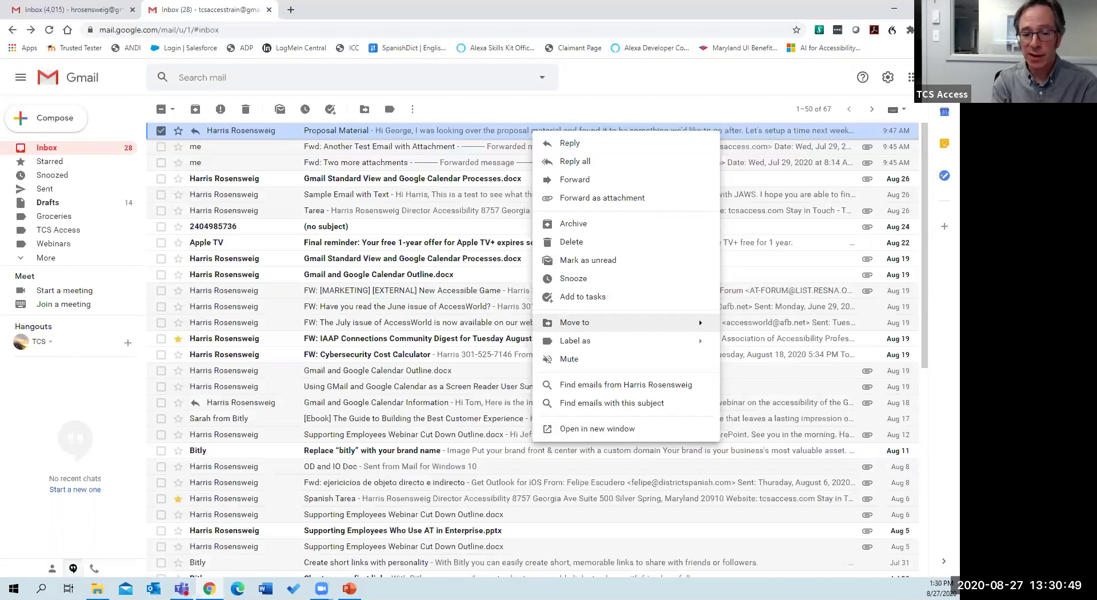
# Step: Filter the email's move destinations by "tcs" and back out without moving the email
pyautogui.press('Right')
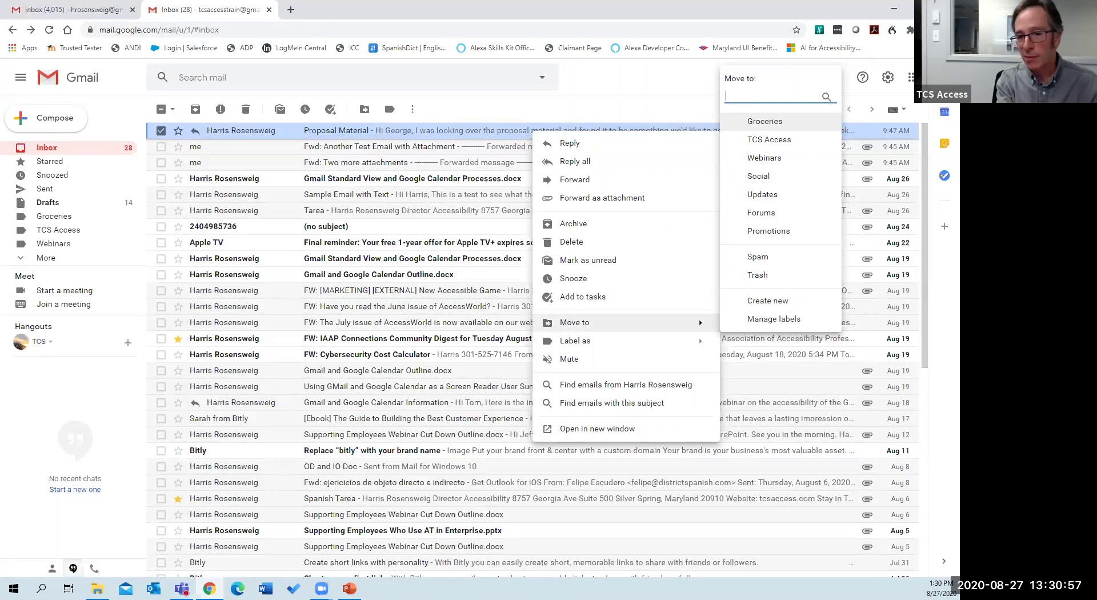
pyautogui.write('tcs')
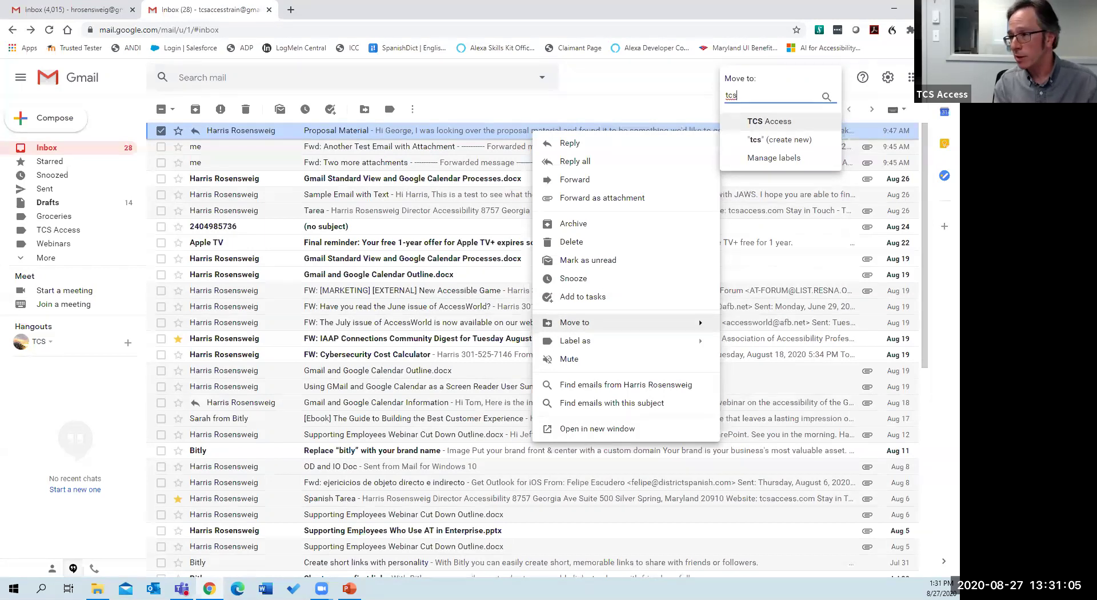
pyautogui.press('Down')
pyautogui.press('Up')
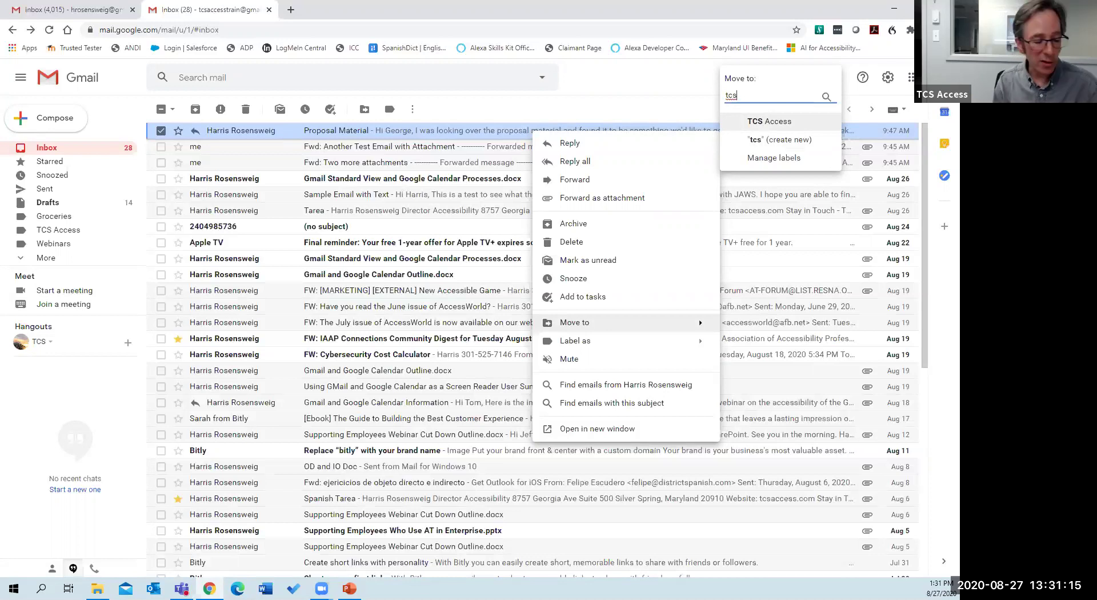
pyautogui.press('Escape')
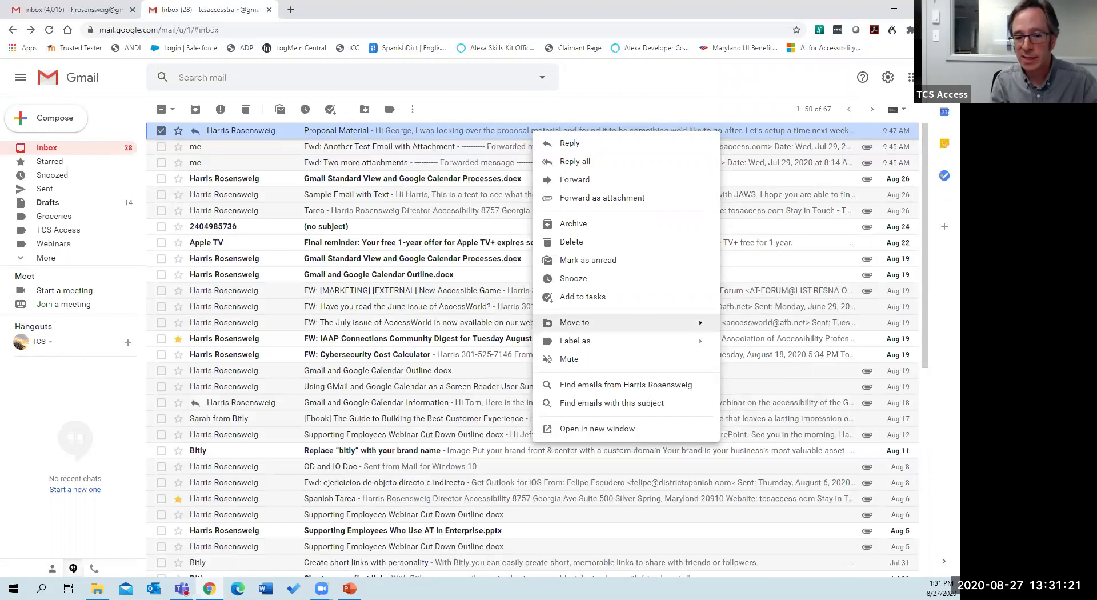
# Step: Find all emails from the sender of the "Proposal Material" email
pyautogui.press('Down')
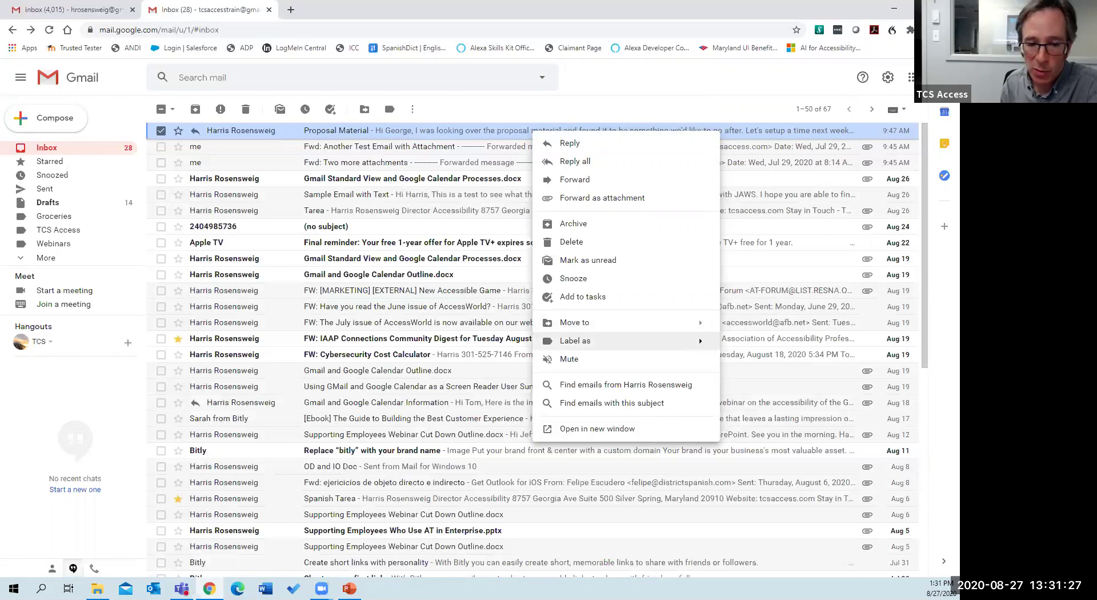
pyautogui.press('Down')
pyautogui.press('Down')
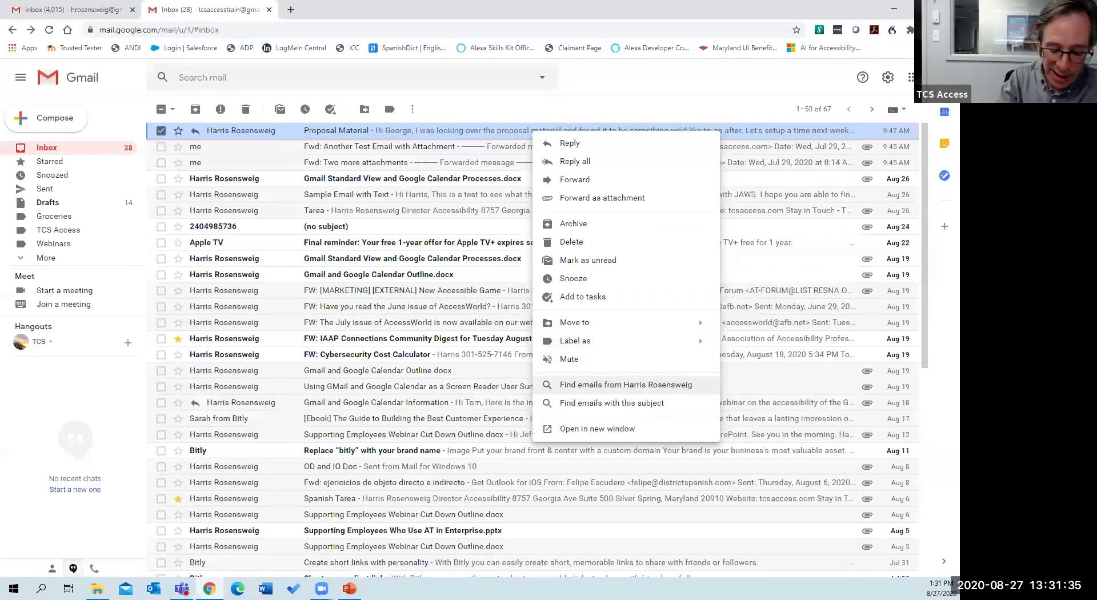
pyautogui.press('Return')
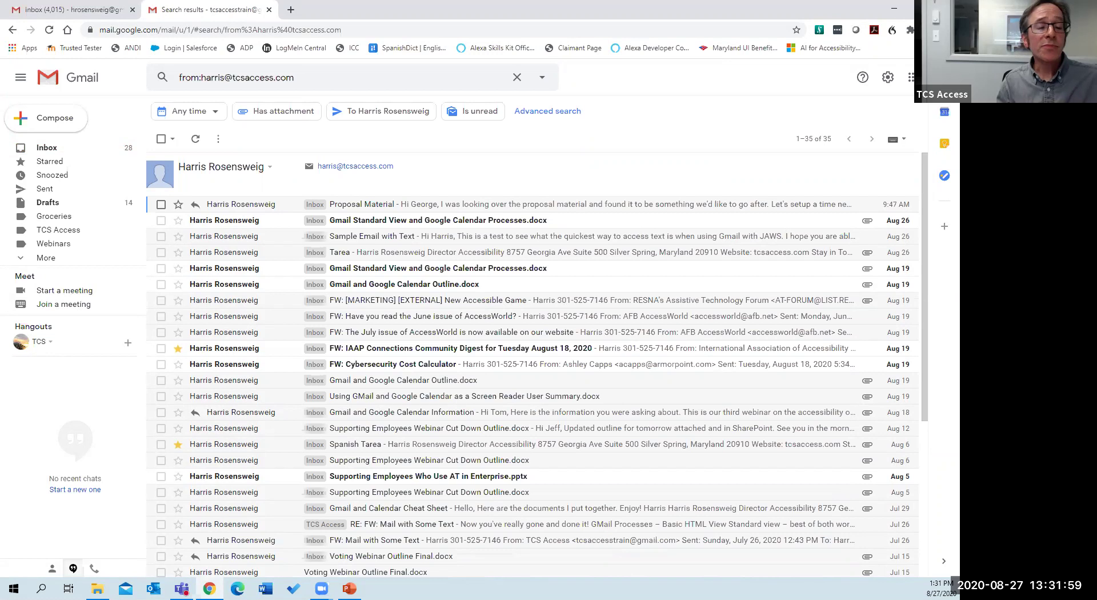
# Step: Browse the first few emails in the search results and return to the inbox
pyautogui.press('Down')
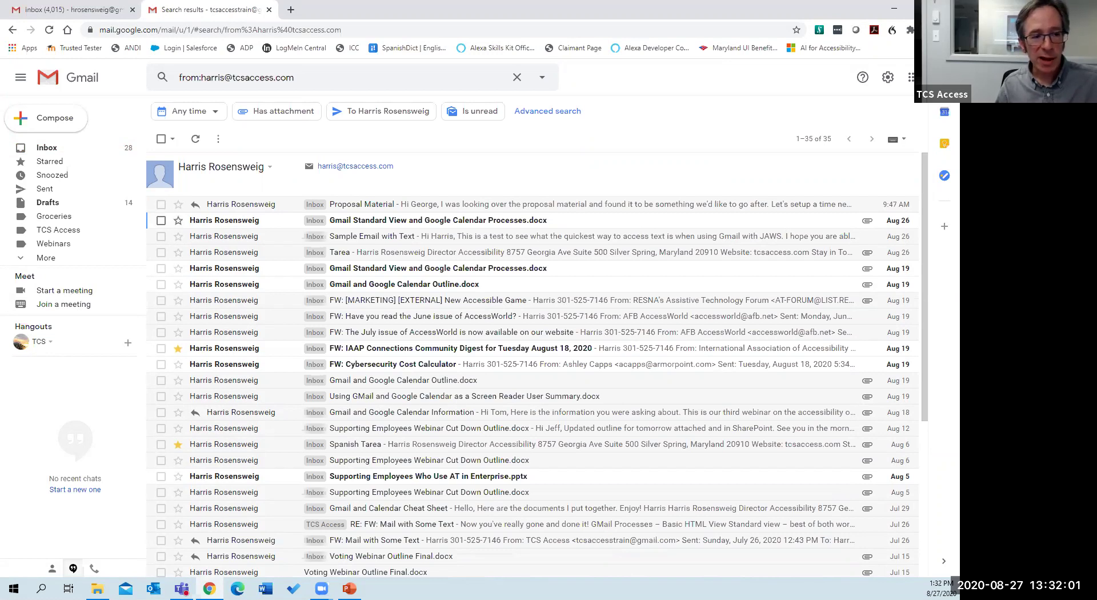
pyautogui.press('Down')
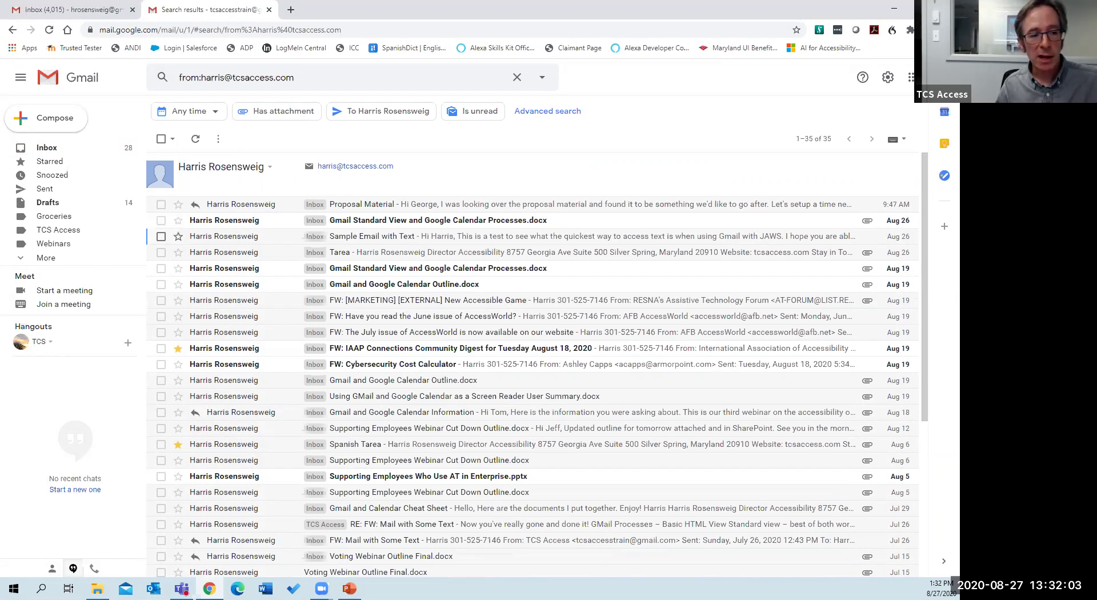
pyautogui.press('Down')
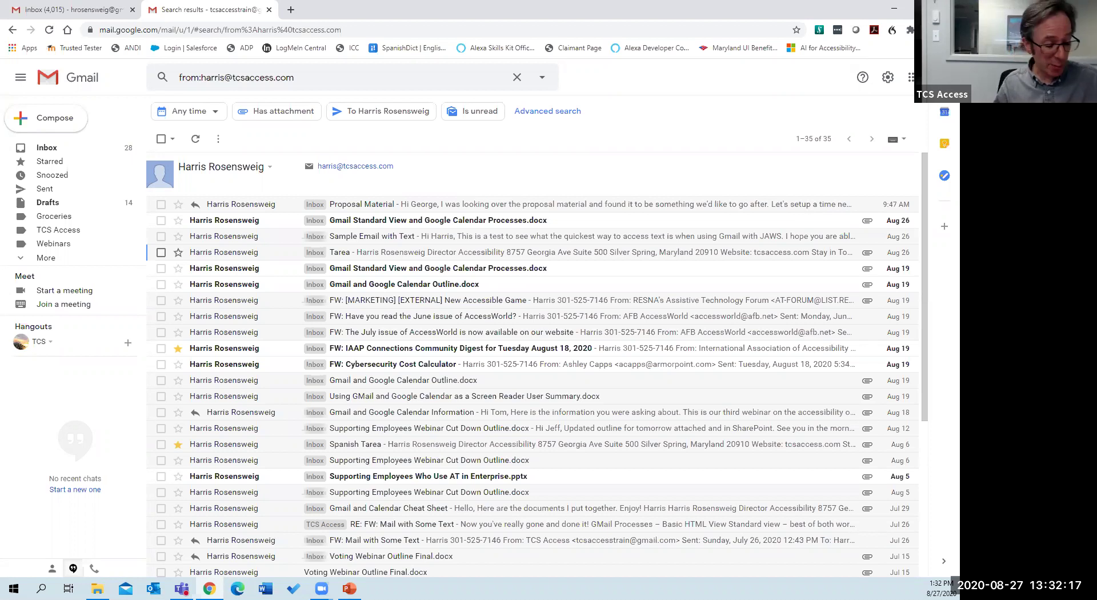
pyautogui.hotkey('alt', 'Left')
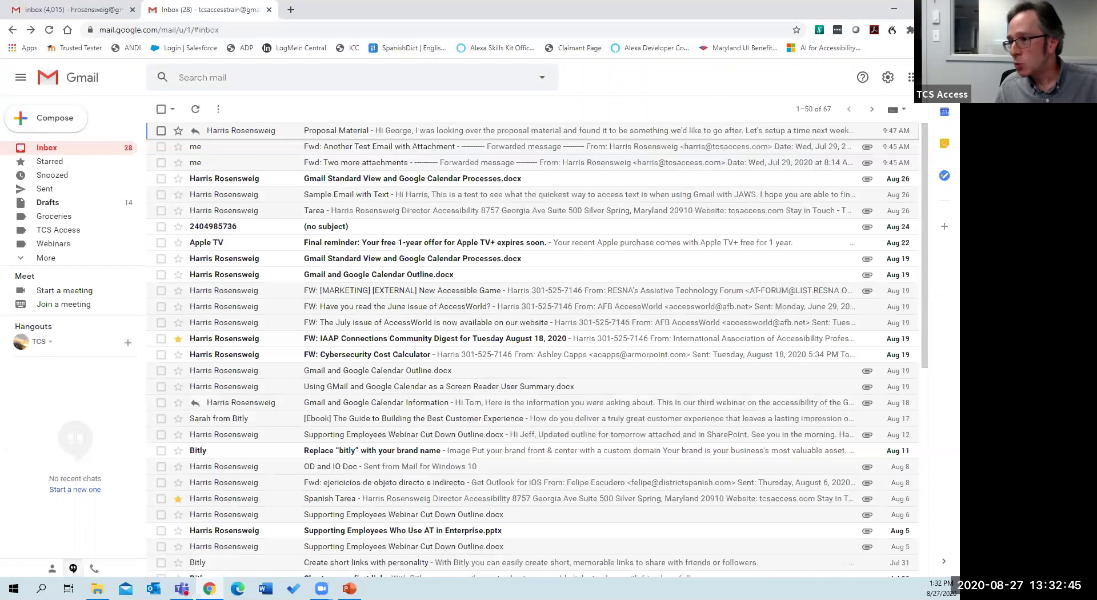
# Step: Delete the "(no subject)" email from Aug 24 and the Apple TV "Final reminder" email from Aug 22 together
pyautogui.press('Down')
pyautogui.press('Down')
pyautogui.press('Down')
pyautogui.press('Down')
pyautogui.press('Down')
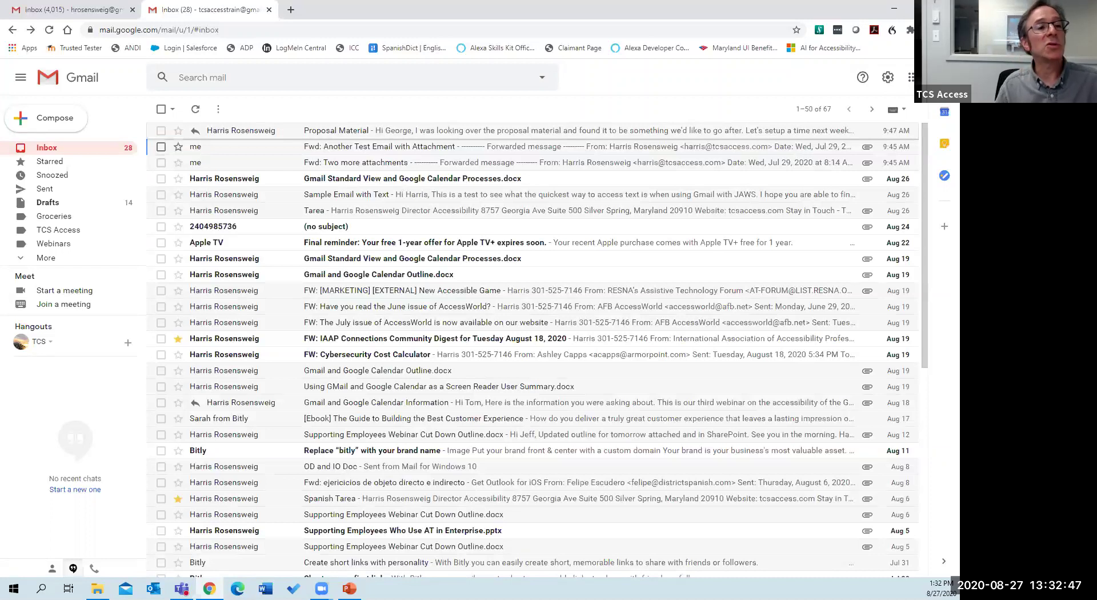
pyautogui.press('Down')
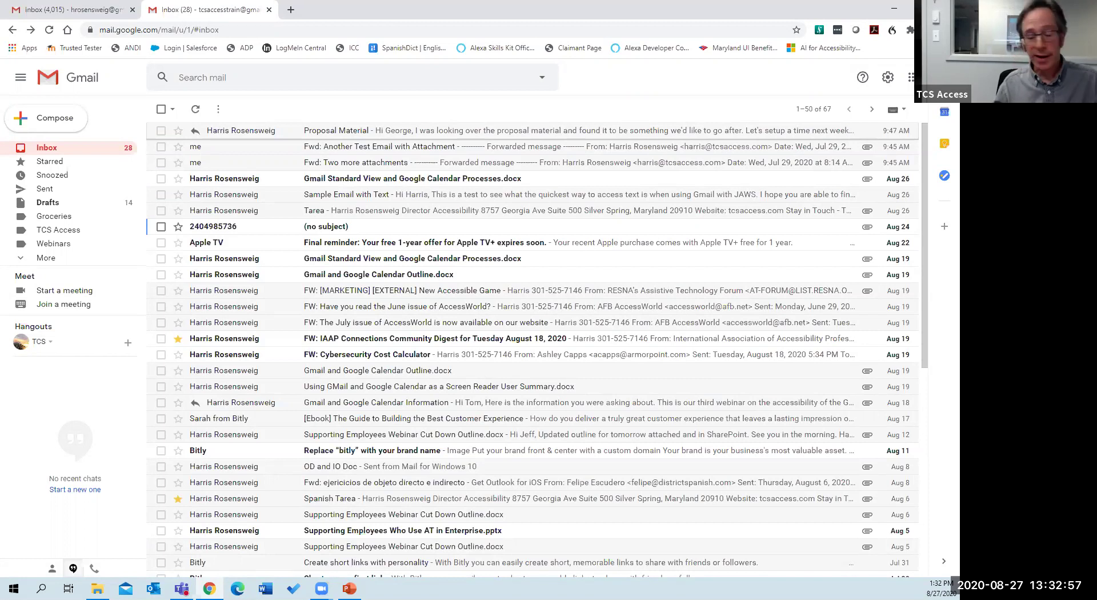
pyautogui.press('x')
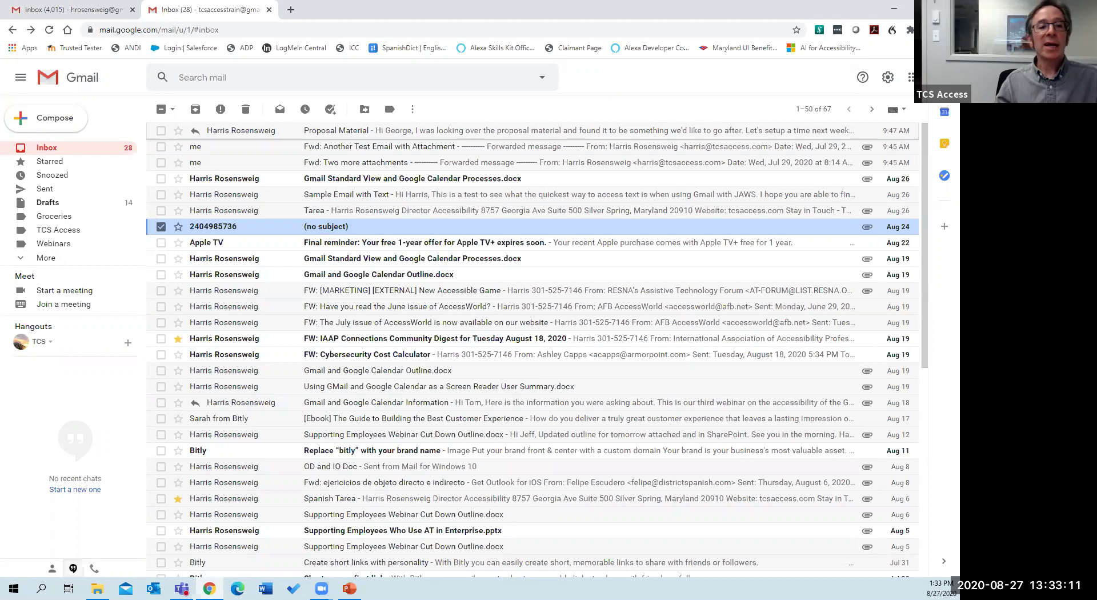
pyautogui.press('Down')
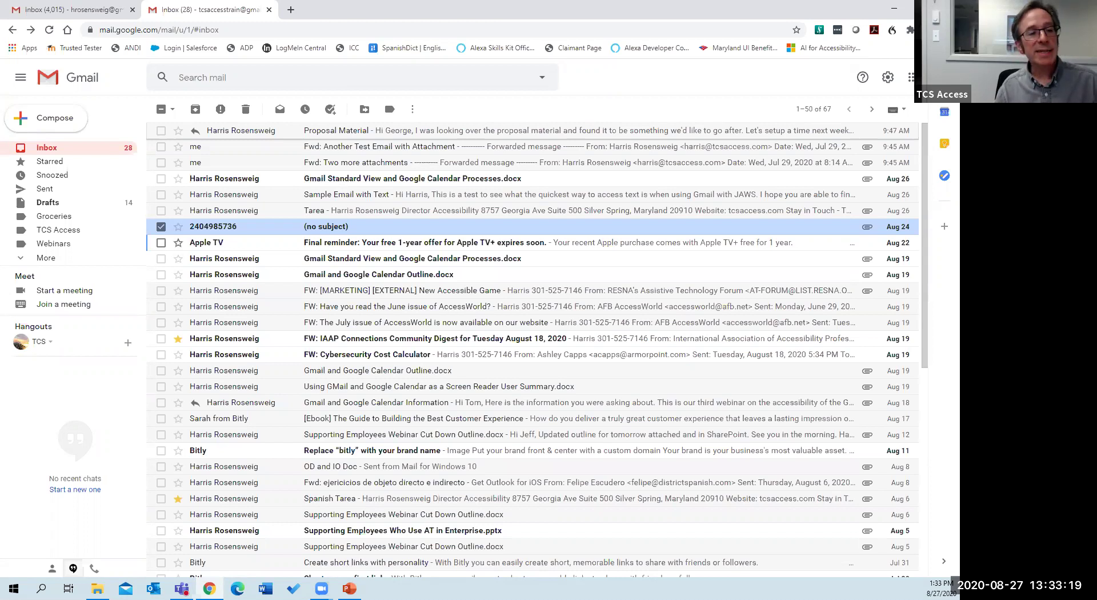
pyautogui.press('x')
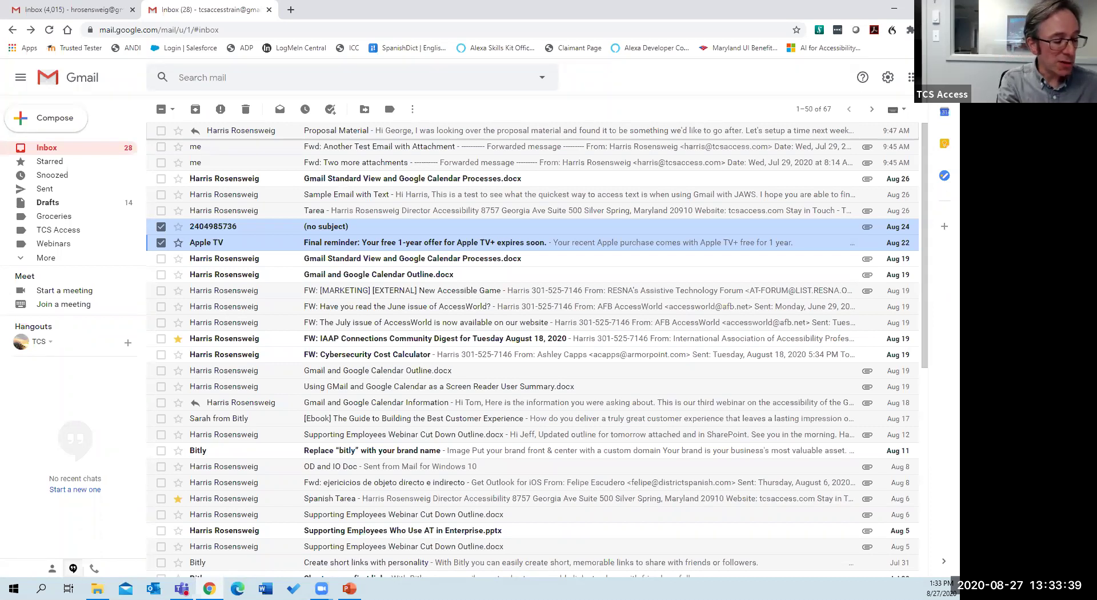
pyautogui.hotkey('shift', '3')
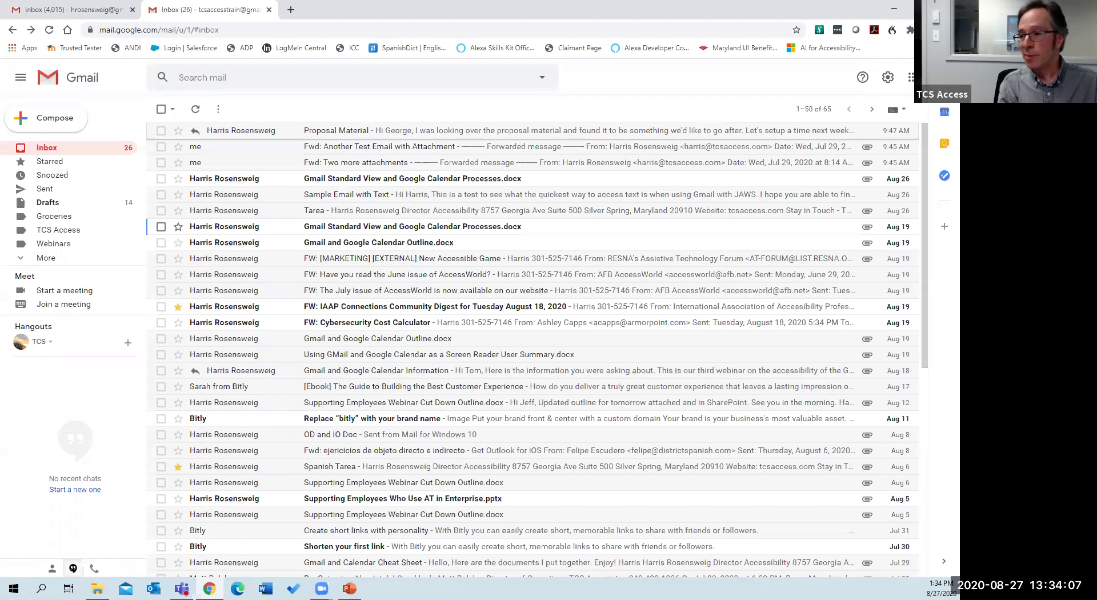
# Step: Open the "Fwd: Two more attachments" email, download all its attachments as fwdtwomoreattachments.zip and open the archive
pyautogui.click(161, 130)
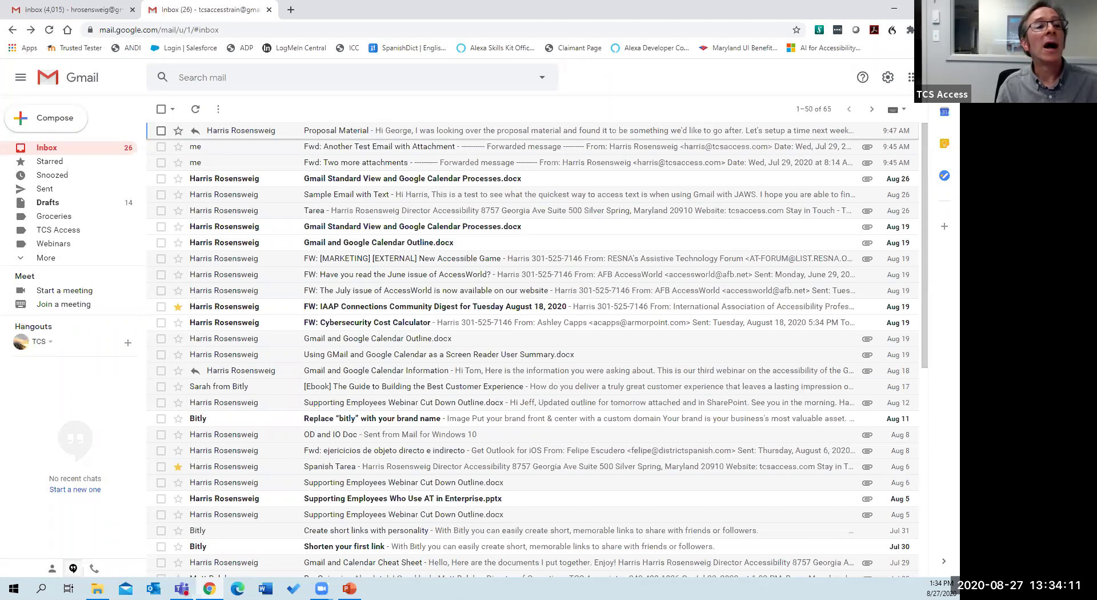
pyautogui.press('Down')
pyautogui.press('Down')
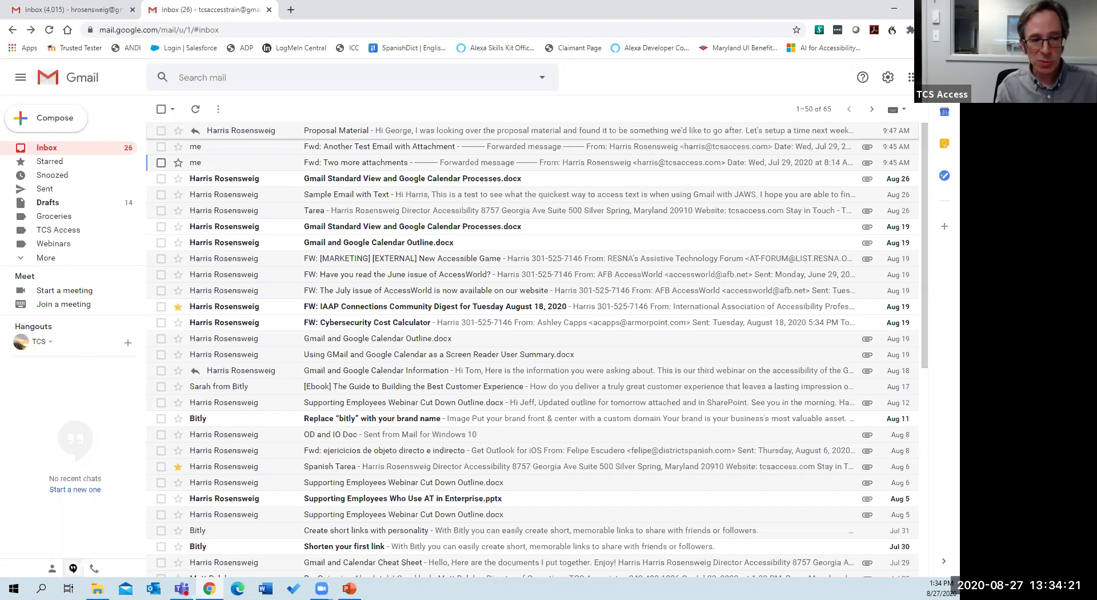
pyautogui.press('Return')
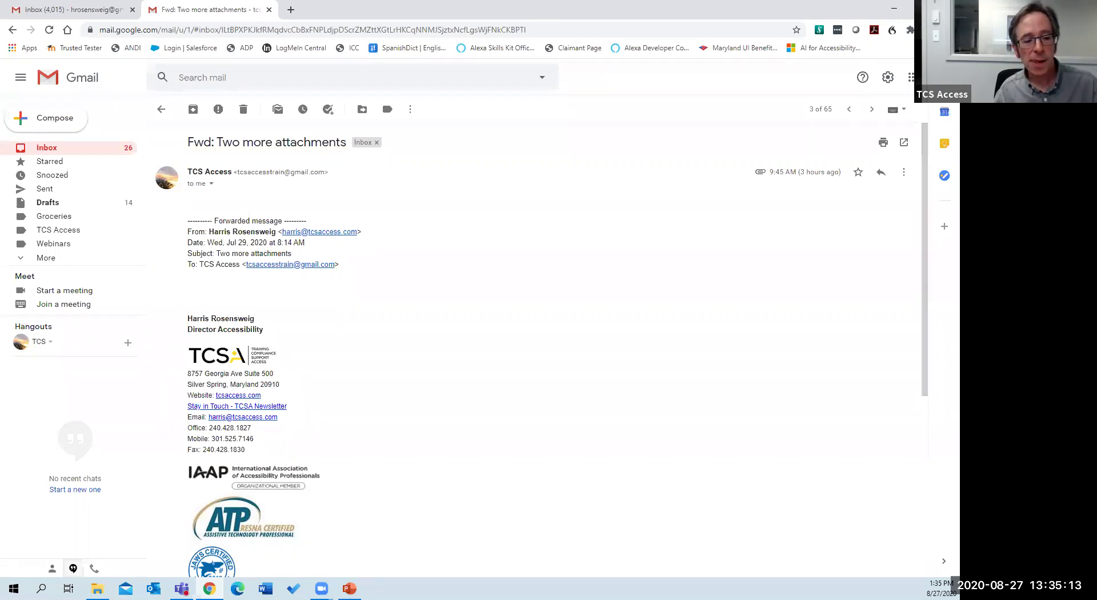
pyautogui.press('Return')
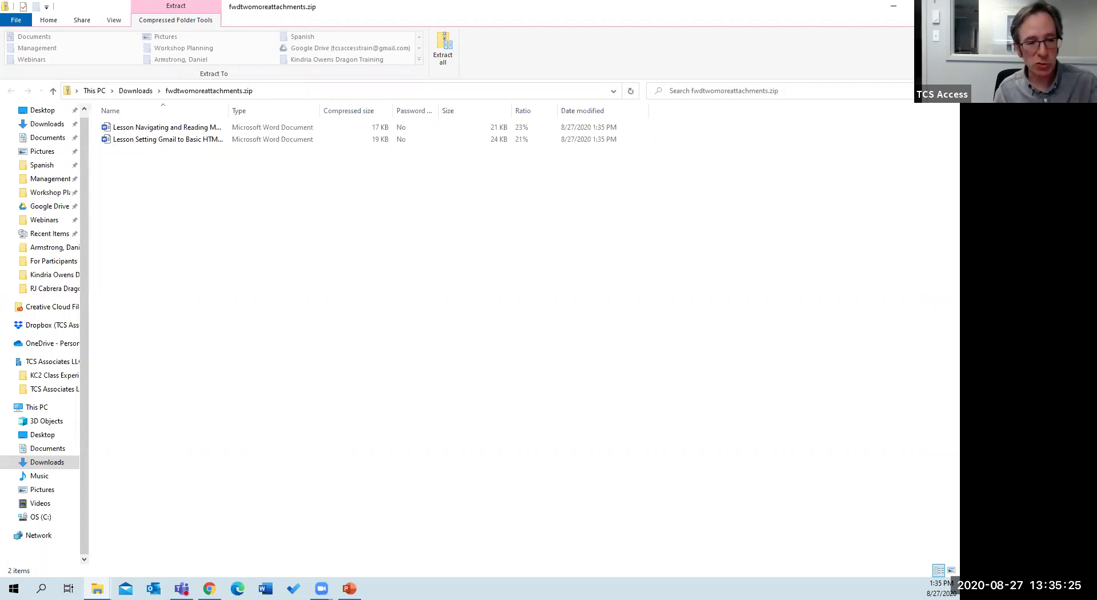
# Step: Look over the two Word documents in the zip archive, switch back to Gmail and return to the inbox
pyautogui.click(166, 139)
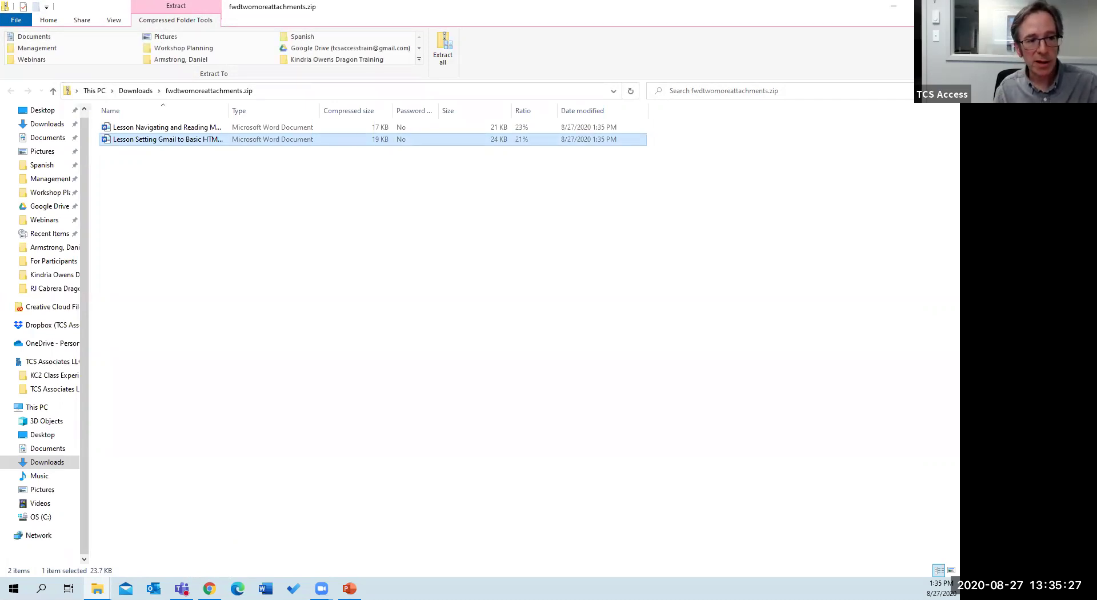
pyautogui.click(166, 127)
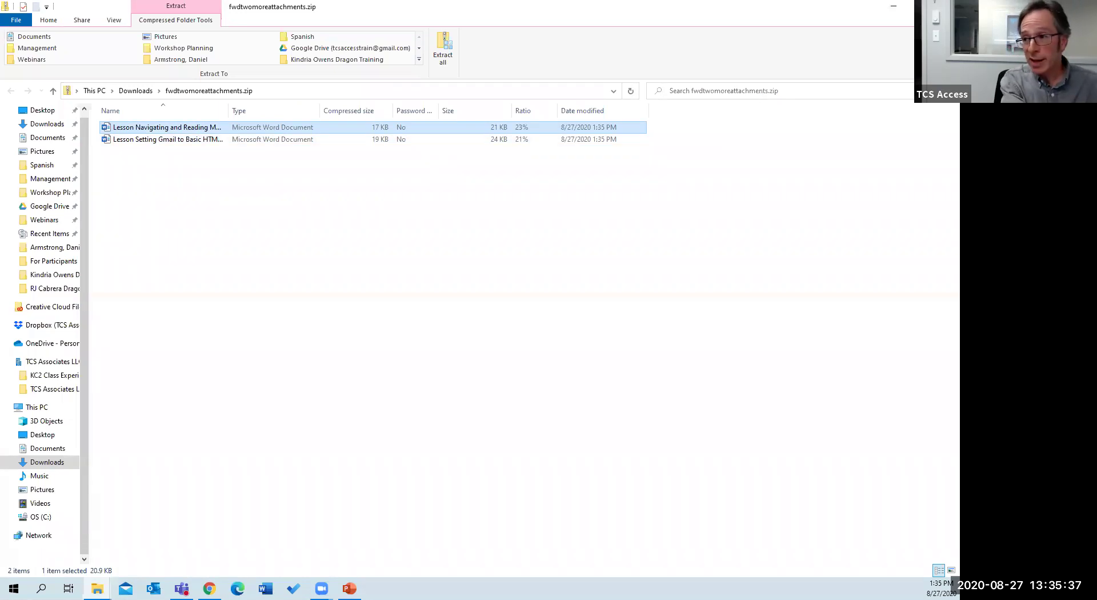
pyautogui.hotkey('alt', 'Tab')
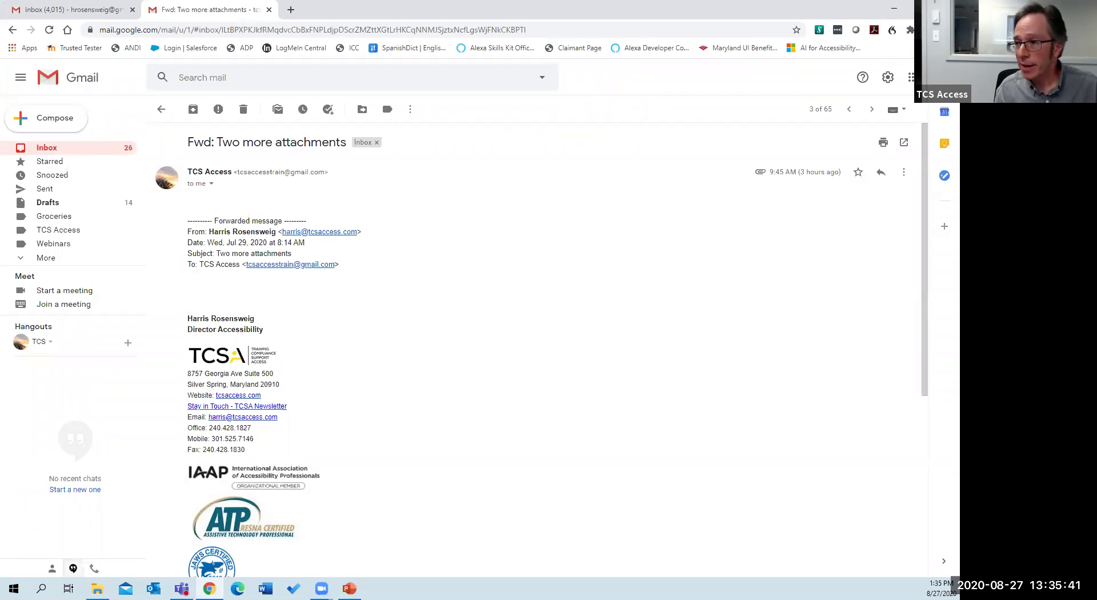
pyautogui.hotkey('alt', 'Left')
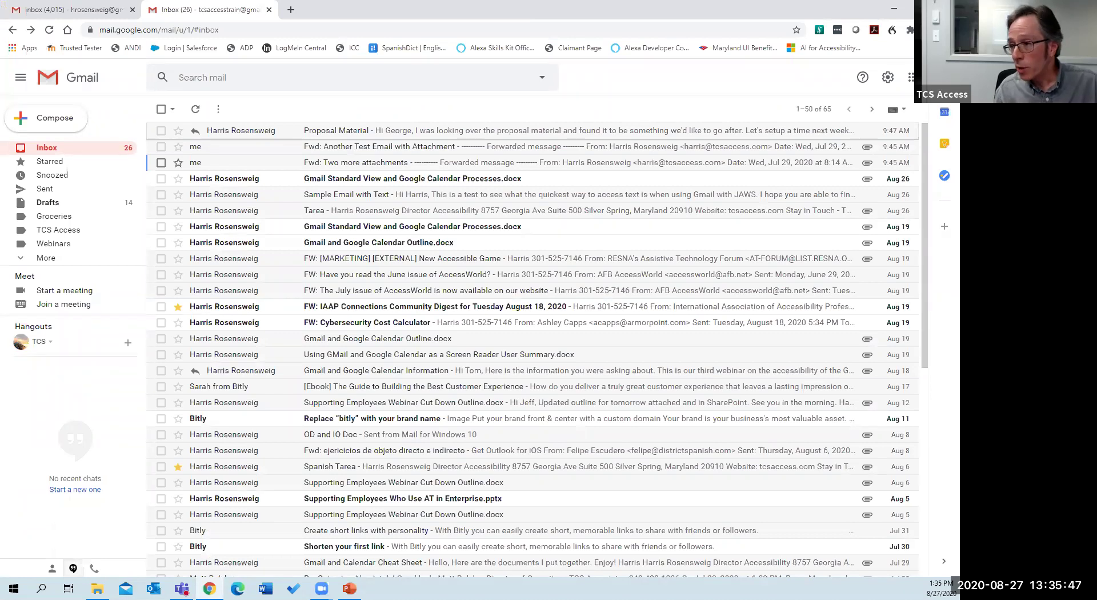
# Step: Open the "Fwd: Another Test Email with Attachment" email and download its Tarea 7-30-20.docx attachment
pyautogui.press('Up')
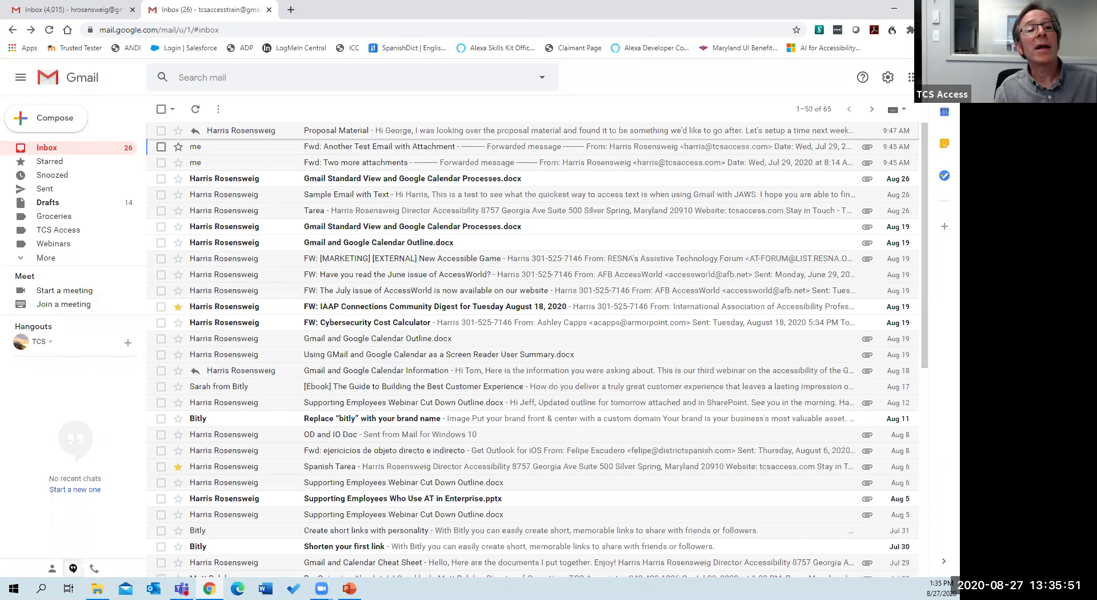
pyautogui.press('Return')
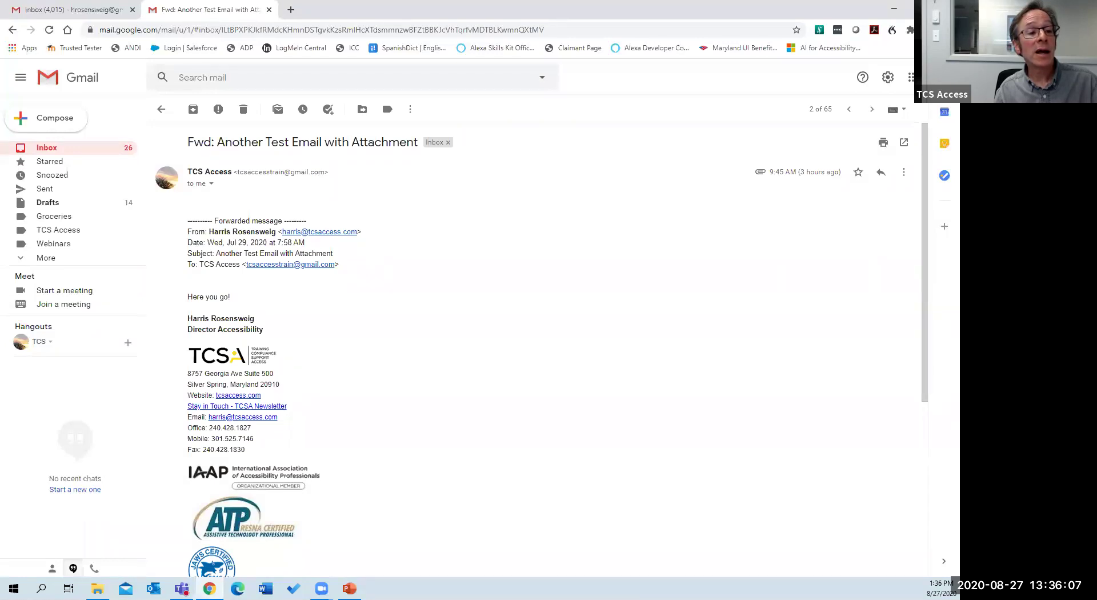
pyautogui.scroll(-5, 534, 343)
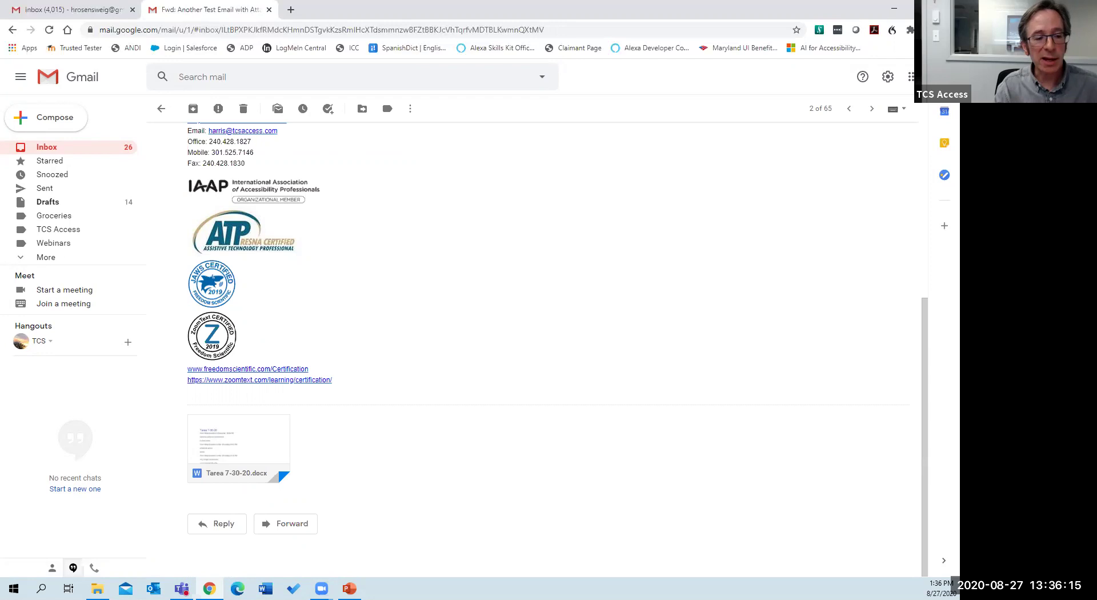
pyautogui.press('Tab')
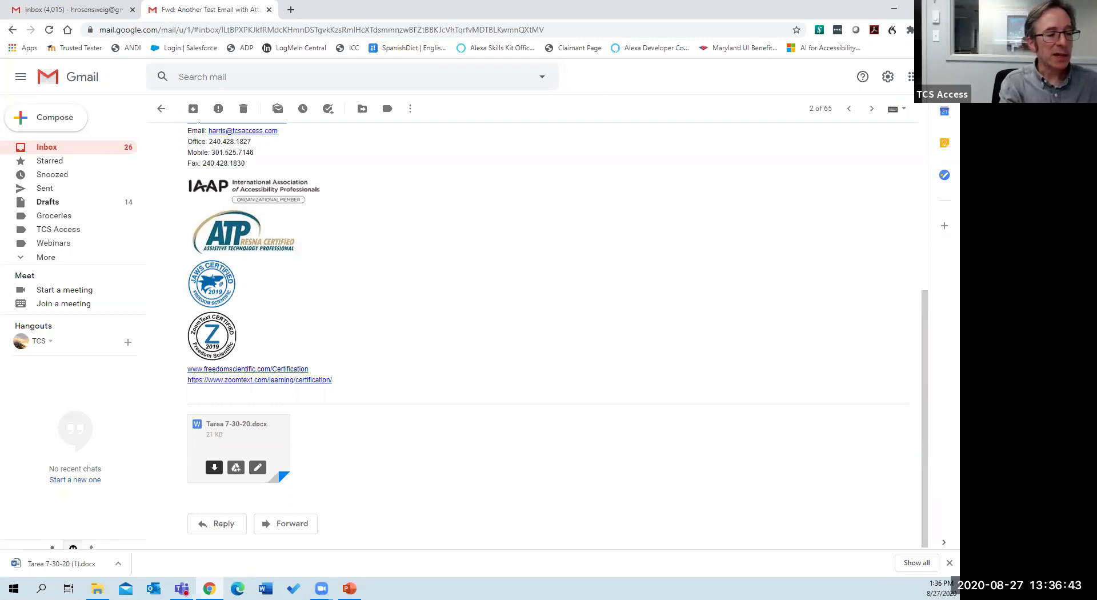
# Step: Open the downloaded "Tarea 7-30-20 (1).docx" in Word, switch back to Gmail and return to the inbox
pyautogui.press('F6')
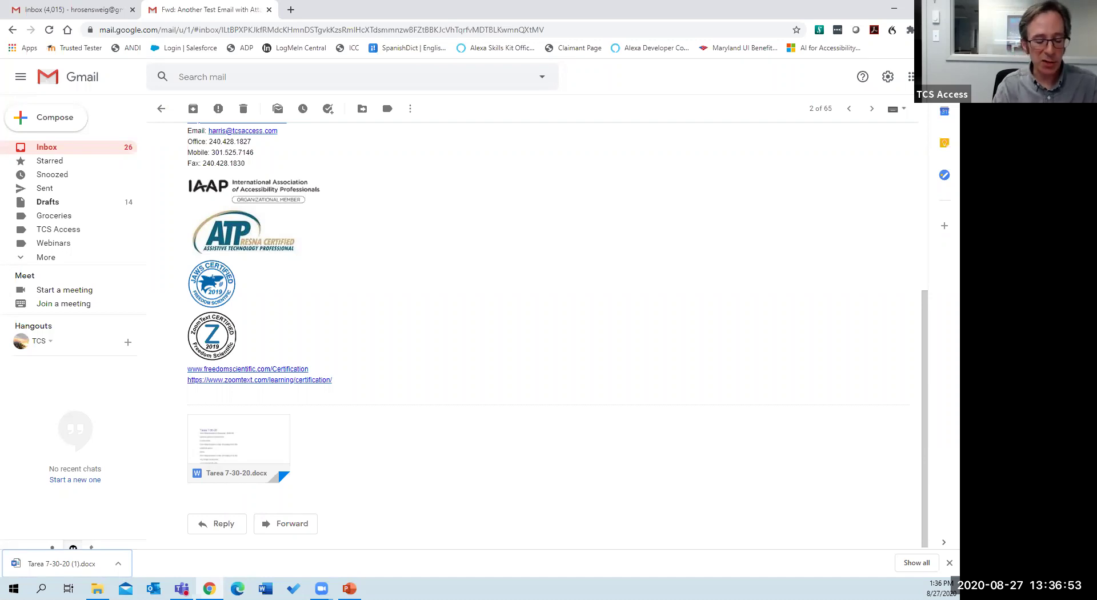
pyautogui.press('Return')
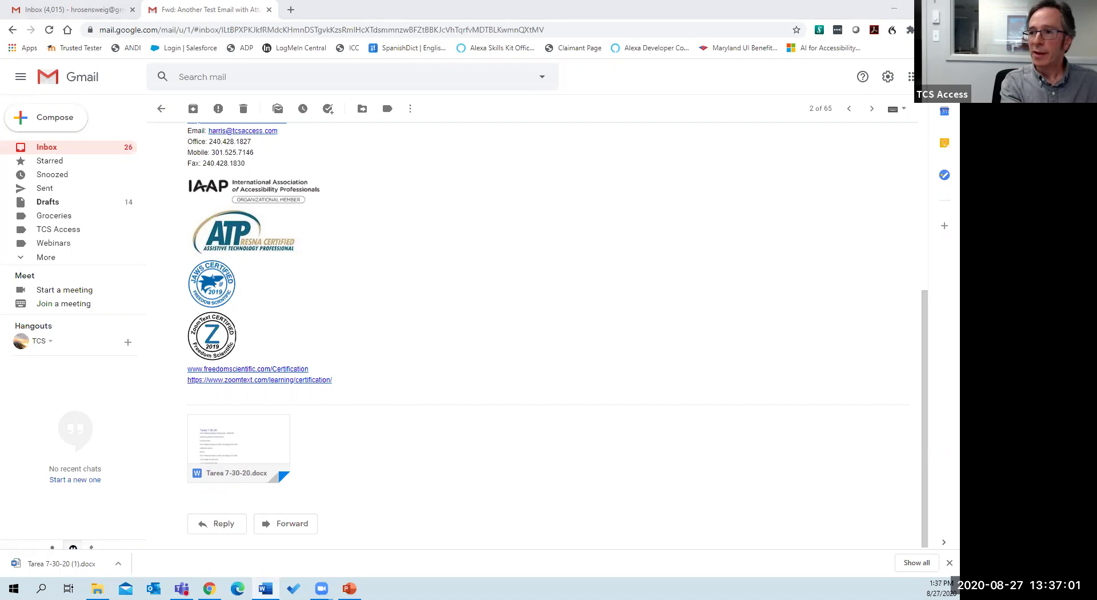
pyautogui.hotkey('alt', 'Tab')
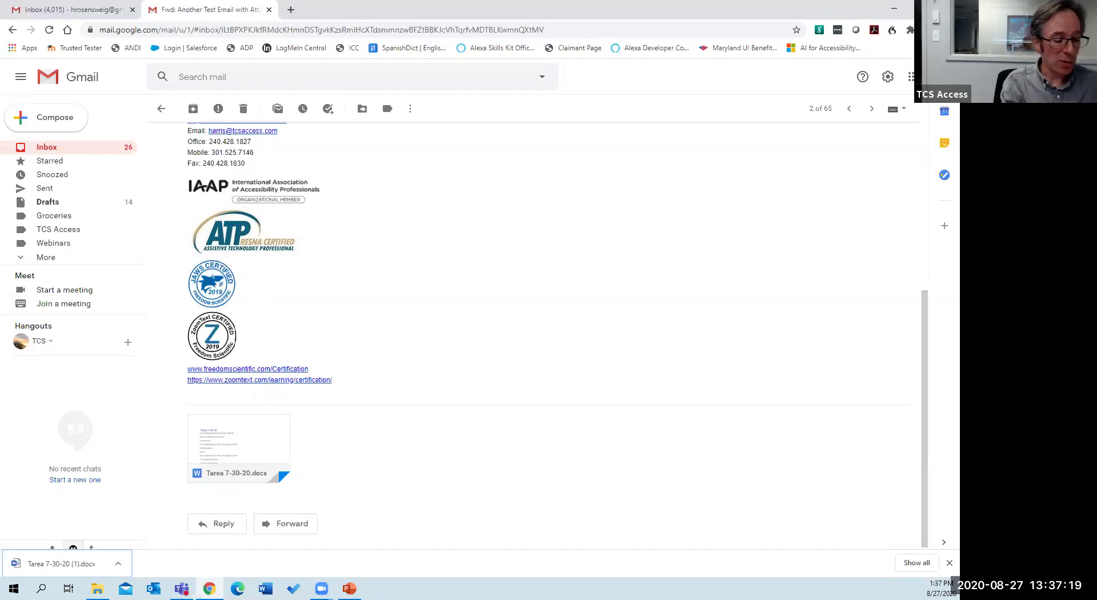
pyautogui.moveTo(214, 468)
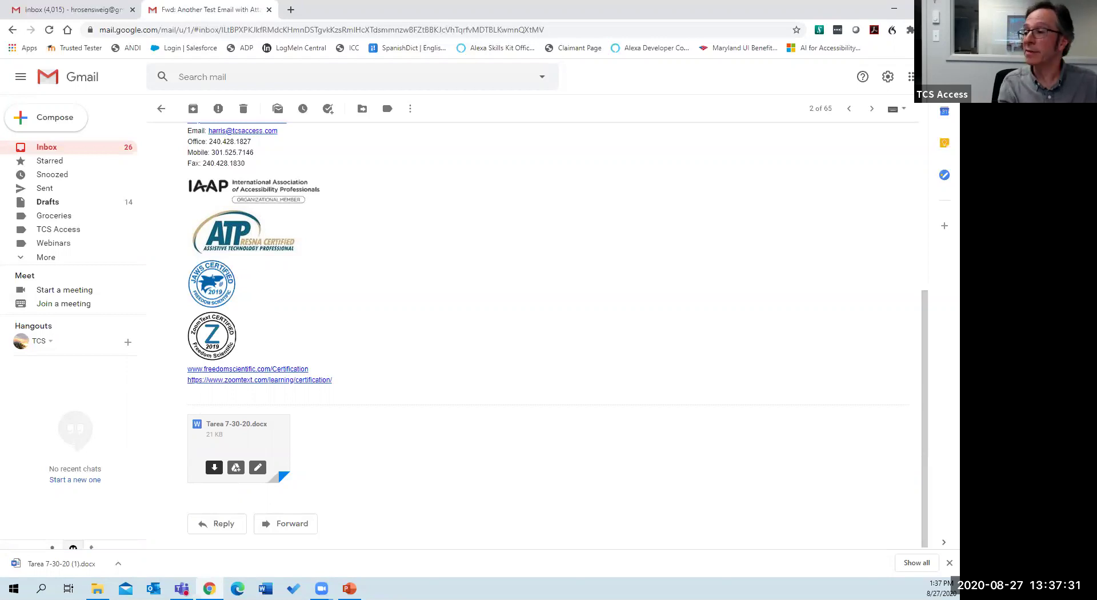
pyautogui.press('u')
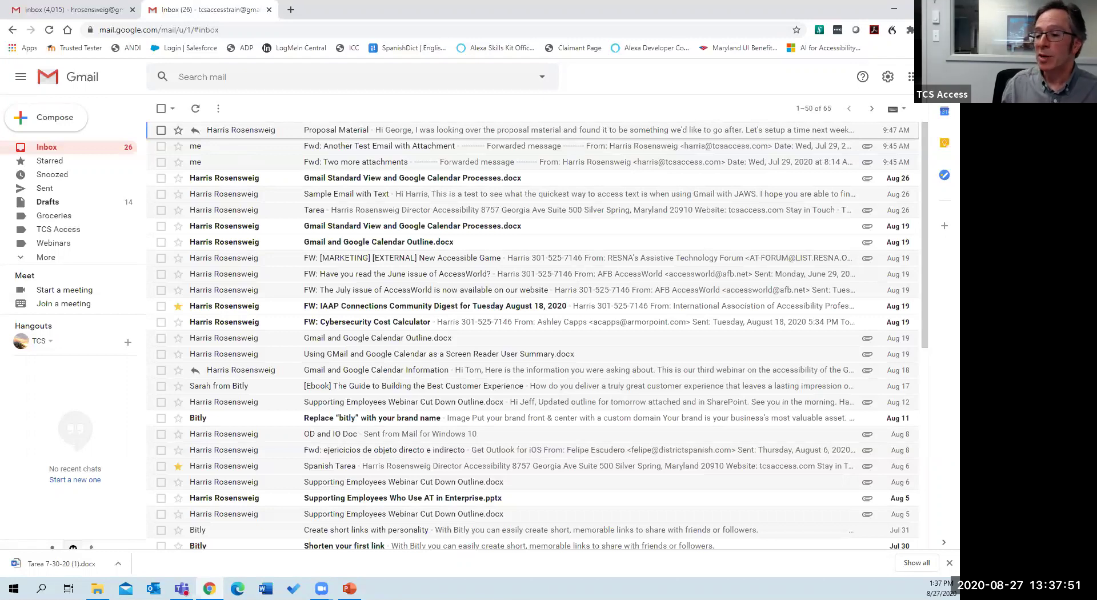
# Step: Search the mail for "good luck"
pyautogui.press('/')
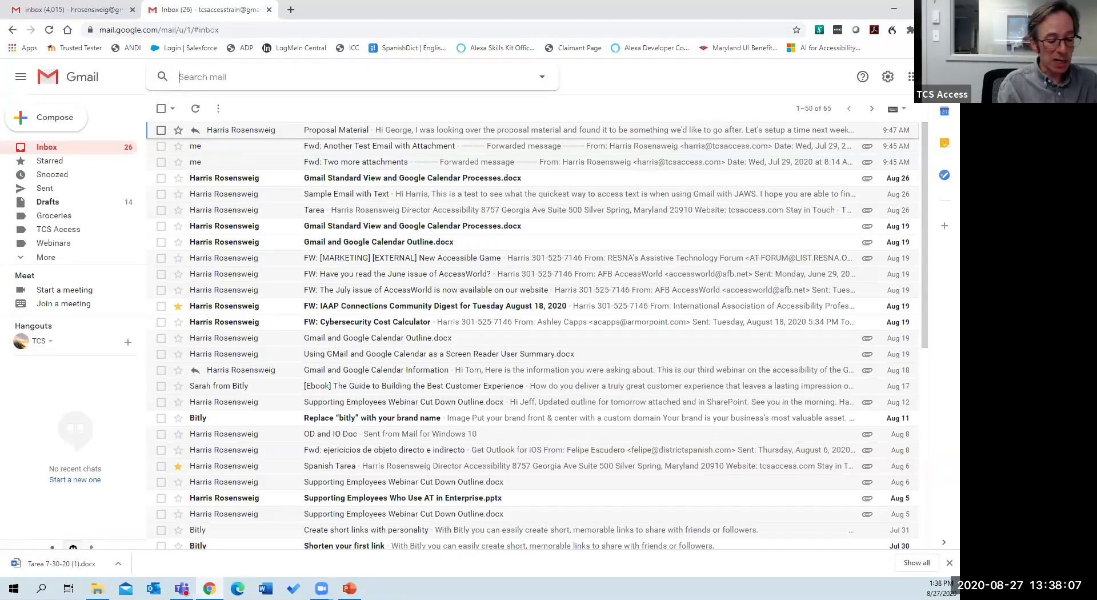
pyautogui.write('good')
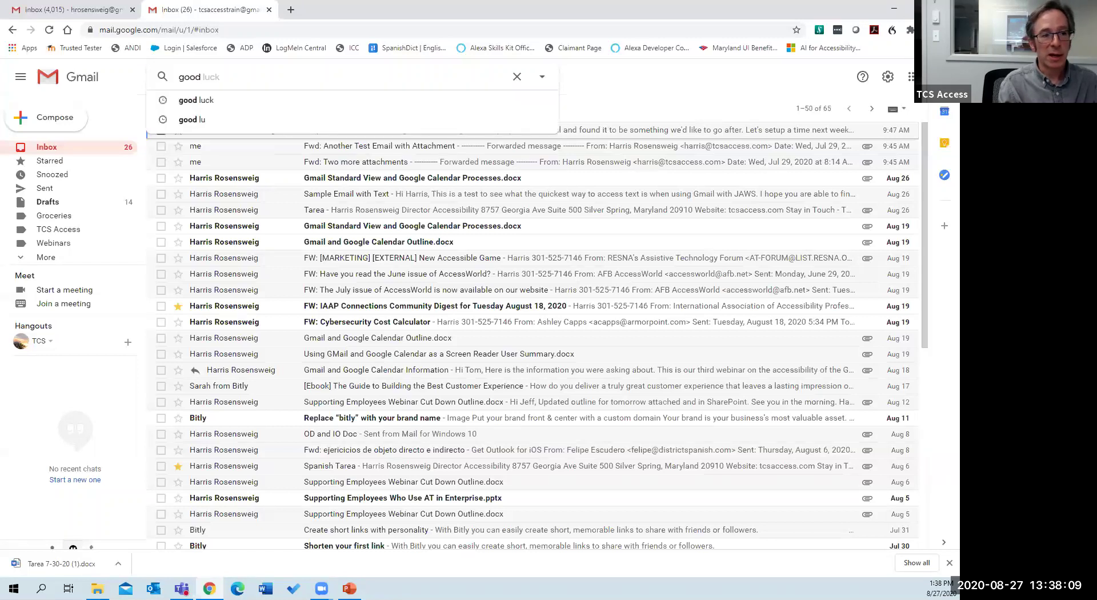
pyautogui.write(' luck')
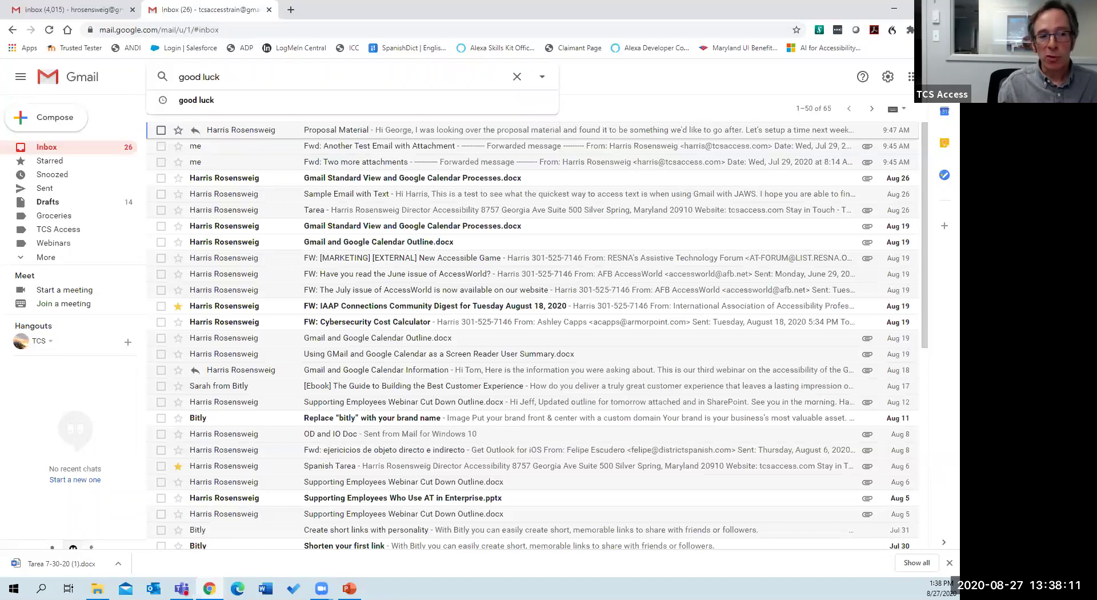
pyautogui.press('Return')
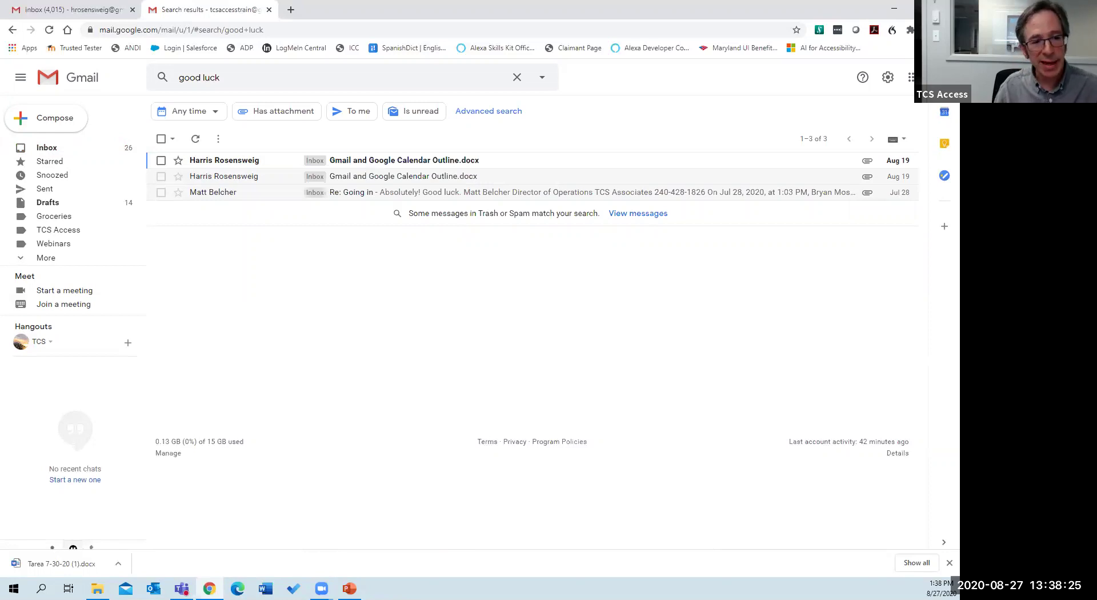
# Step: Browse the search results down to the "Re: Going in" email and return to the inbox
pyautogui.press('Down')
pyautogui.press('Down')
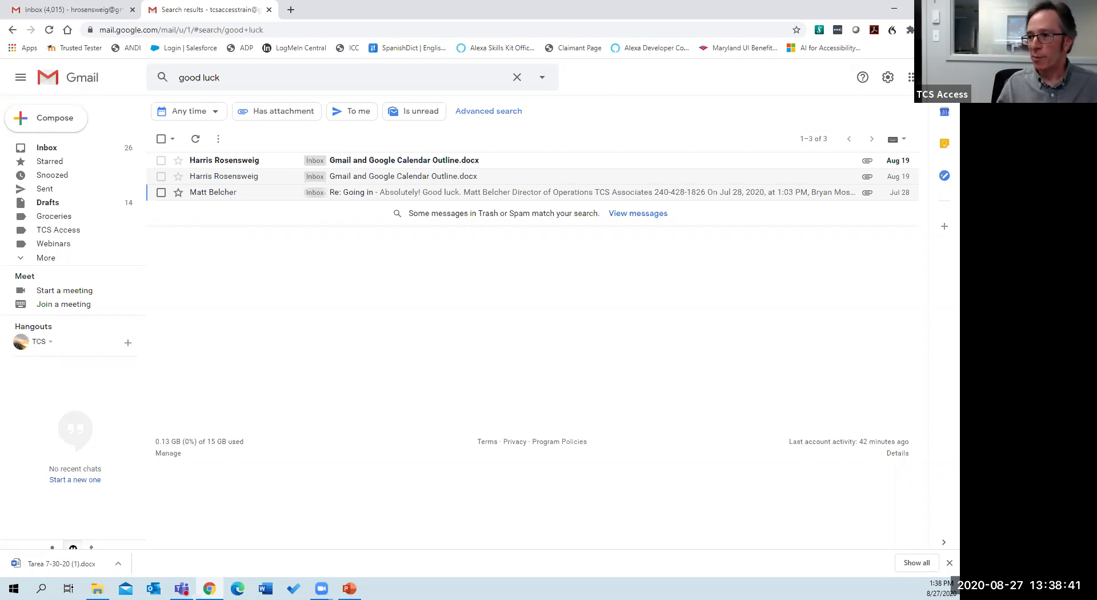
pyautogui.press('g')
pyautogui.press('i')
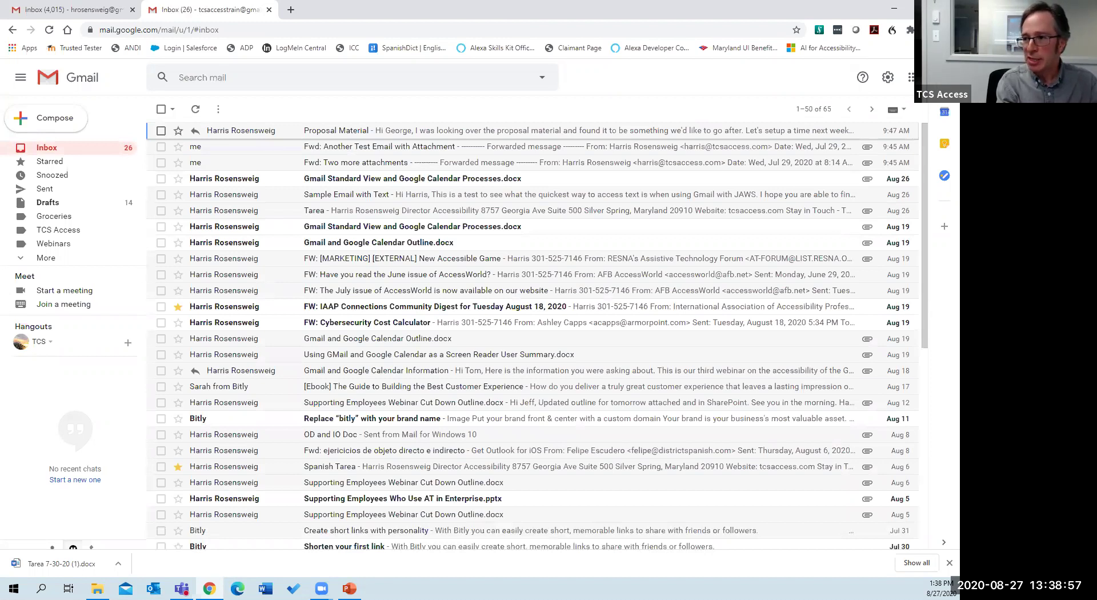
# Step: Browse the sent messages down to the "Mail" email sent at 9:19 AM, and switch to the drafts
pyautogui.press('g')
pyautogui.press('t')
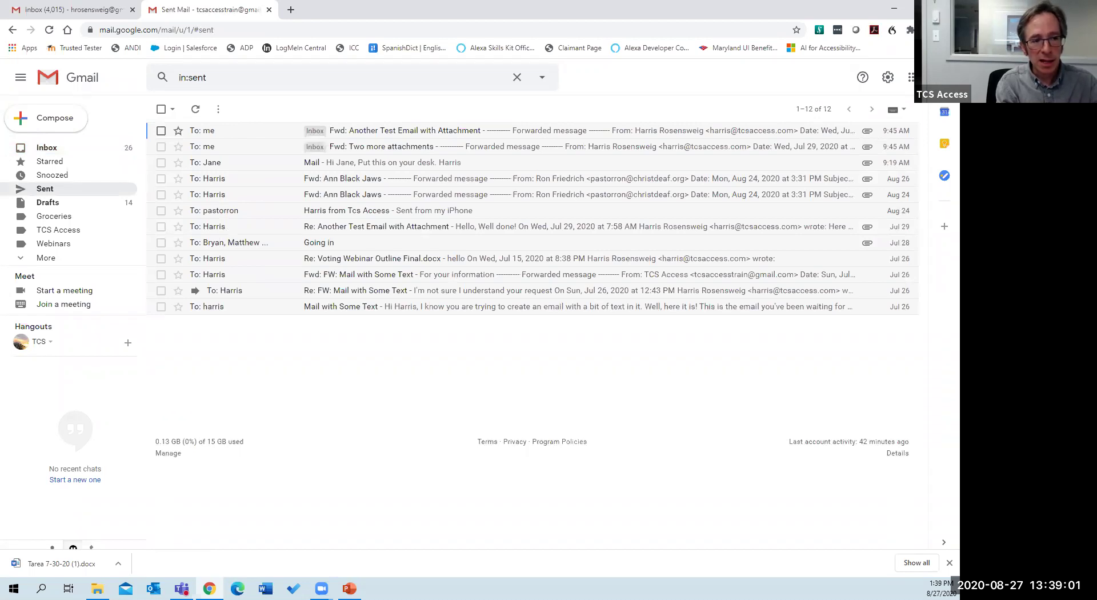
pyautogui.press('j')
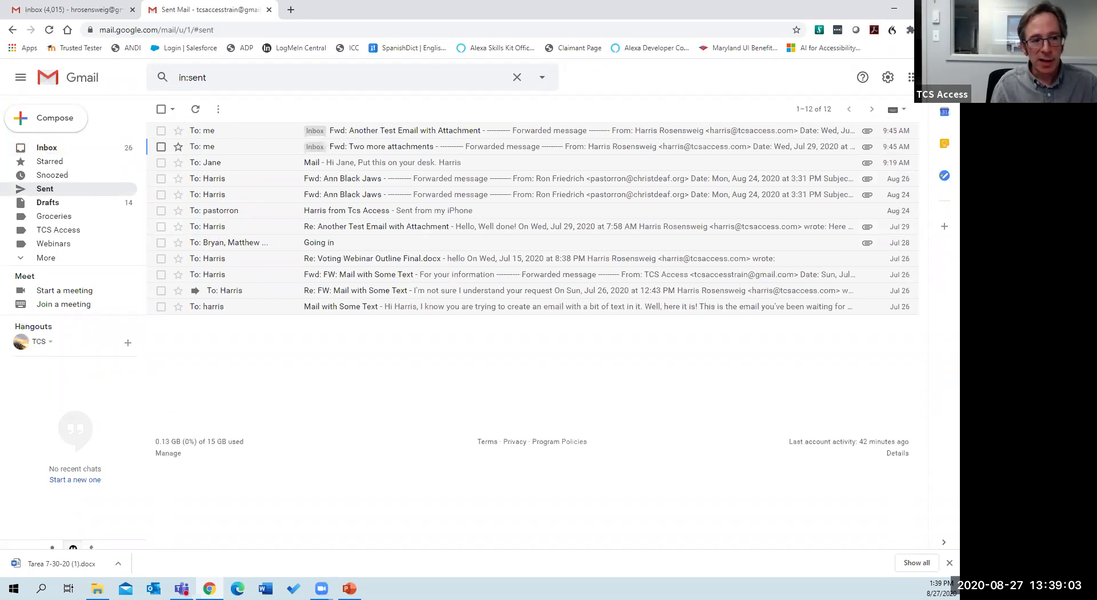
pyautogui.press('j')
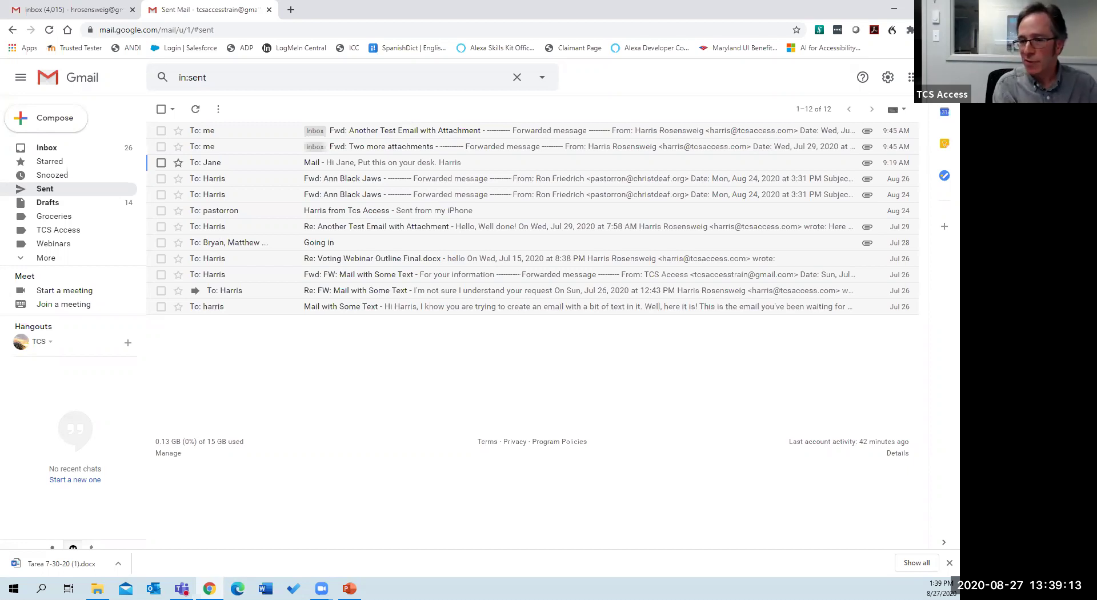
pyautogui.click(48, 202)
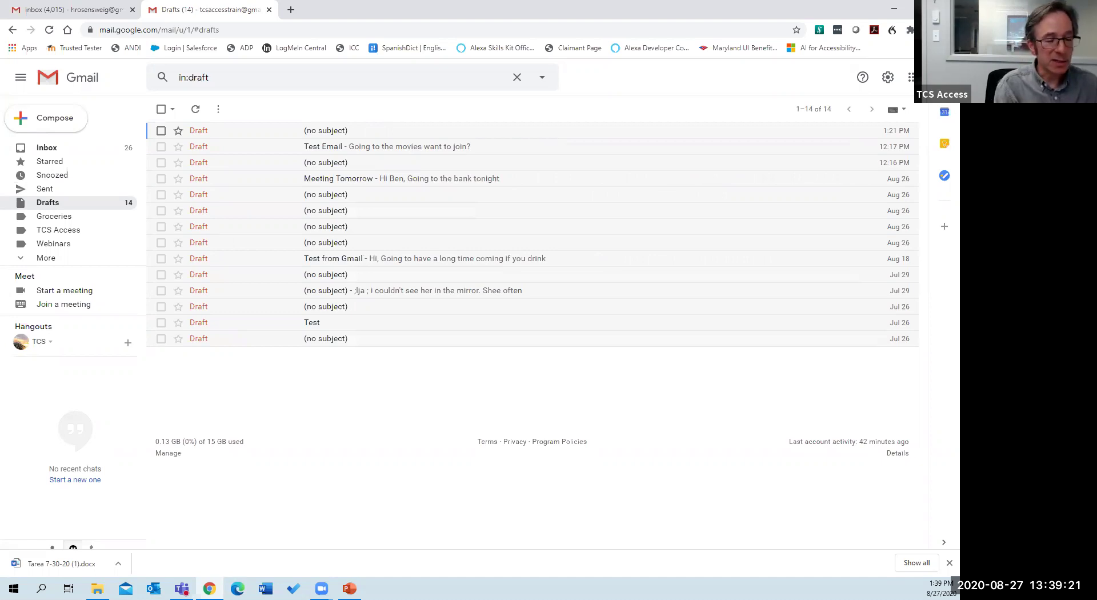
# Step: View the Google Contacts list, close it and return to the Gmail inbox
pyautogui.press('g')
pyautogui.press('c')
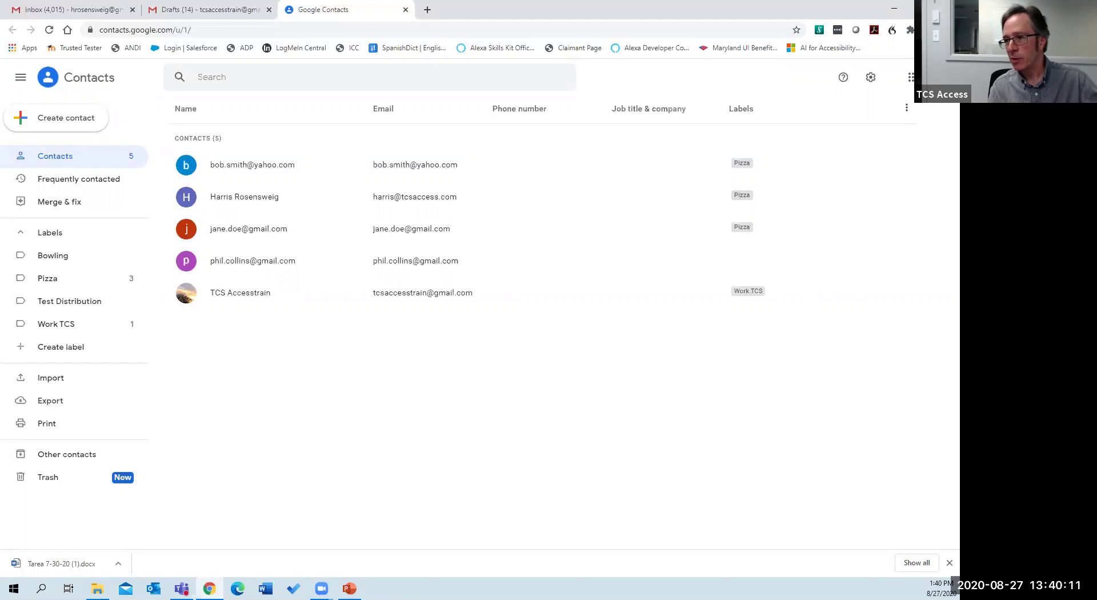
pyautogui.hotkey('ctrl', 'w')
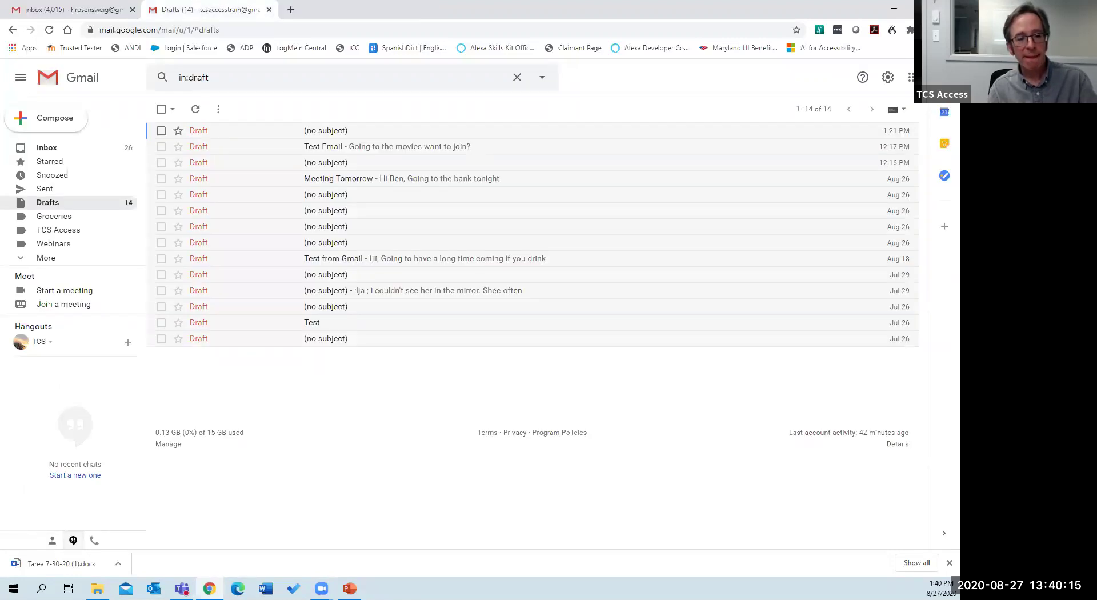
pyautogui.press('g')
pyautogui.press('i')
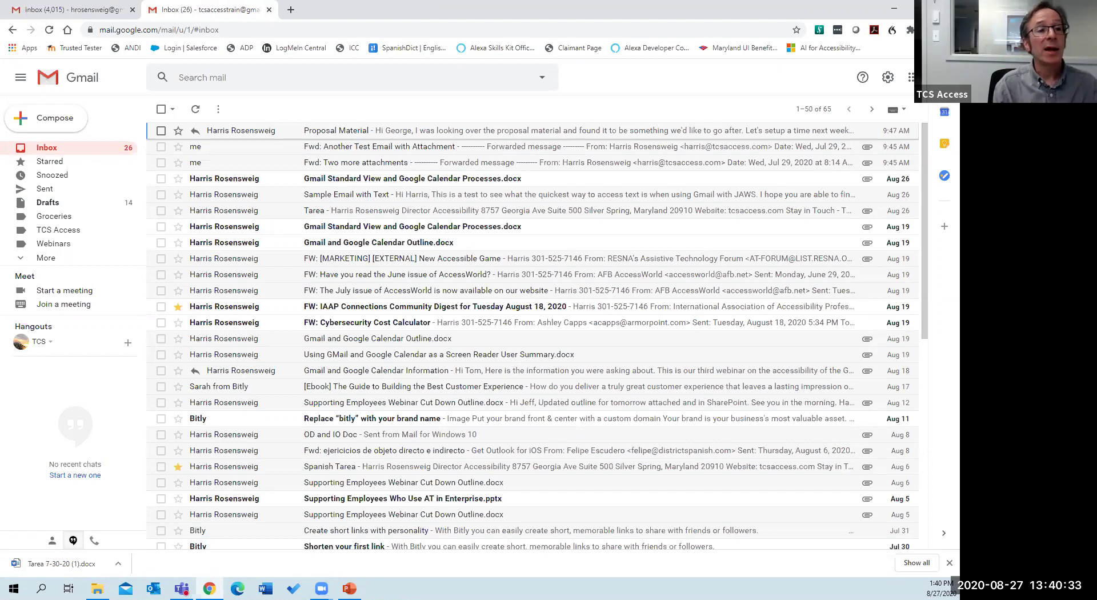
# Step: Display the list of Gmail keyboard shortcuts and close it again
pyautogui.hotkey('shift', '/')
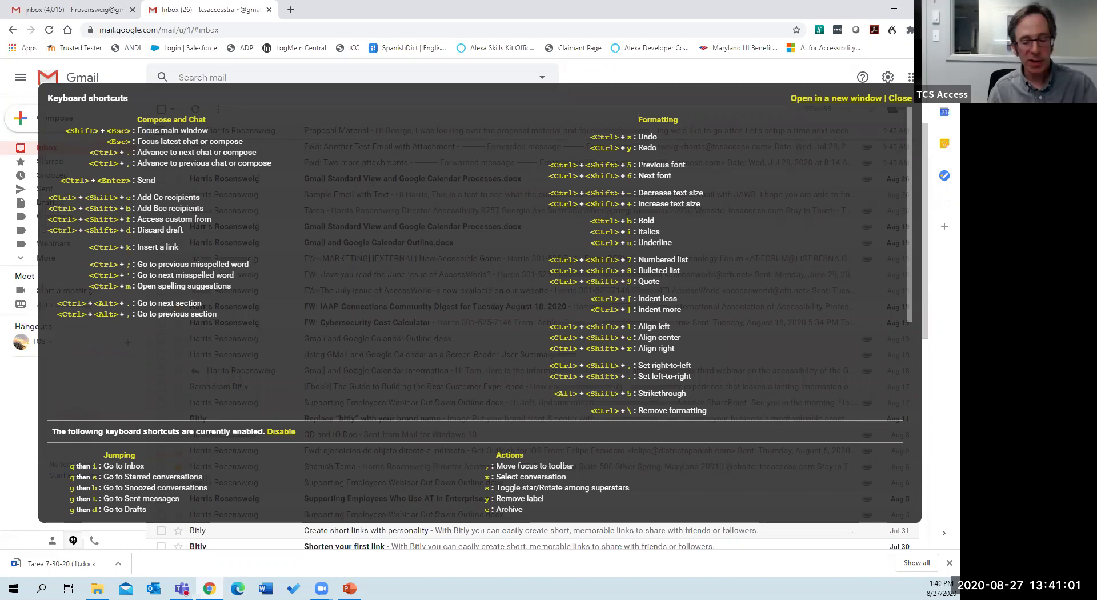
pyautogui.press('Escape')
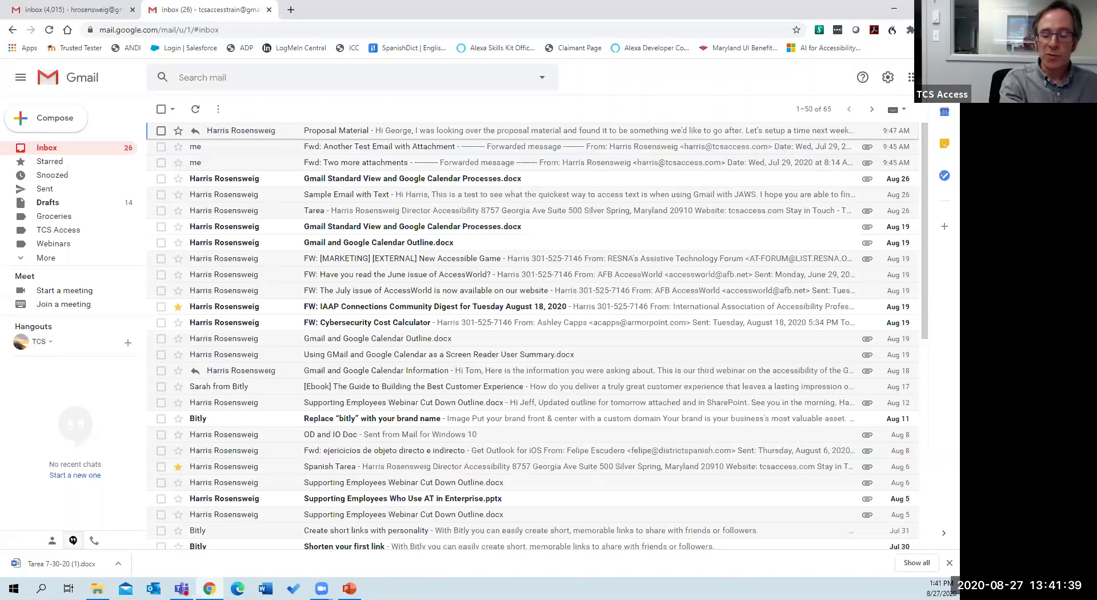
# Step: Reload the inbox page and try to archive without selecting a message
pyautogui.press('F5')
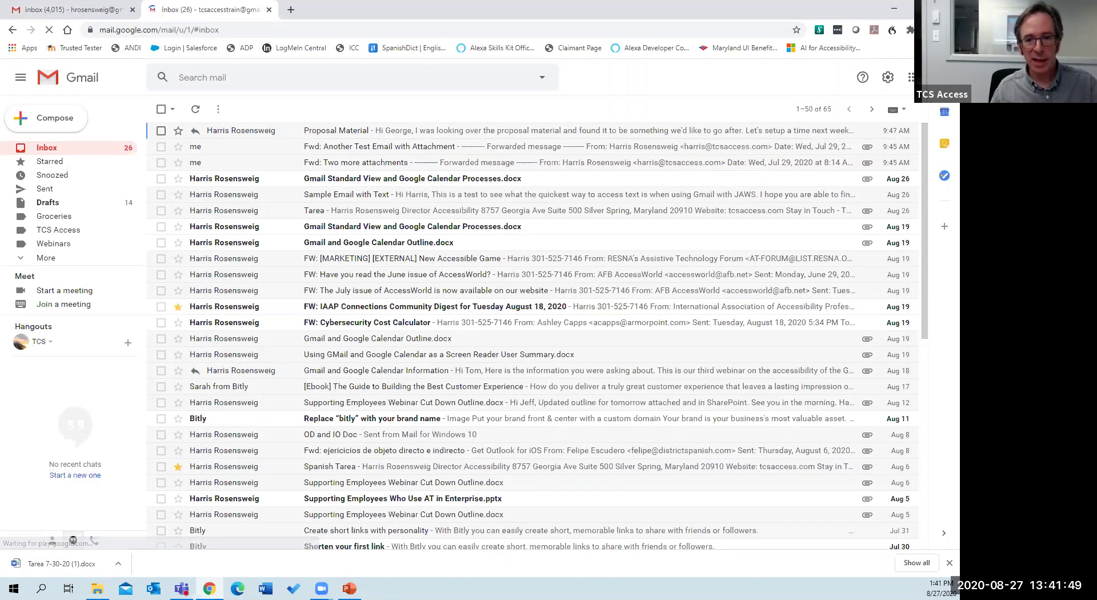
pyautogui.press('e')
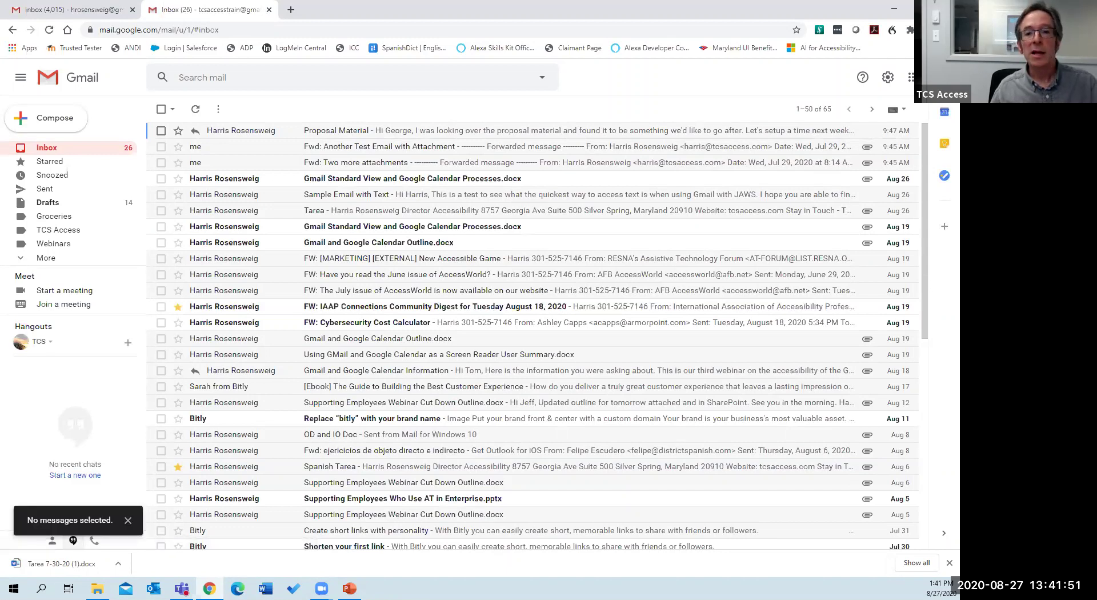
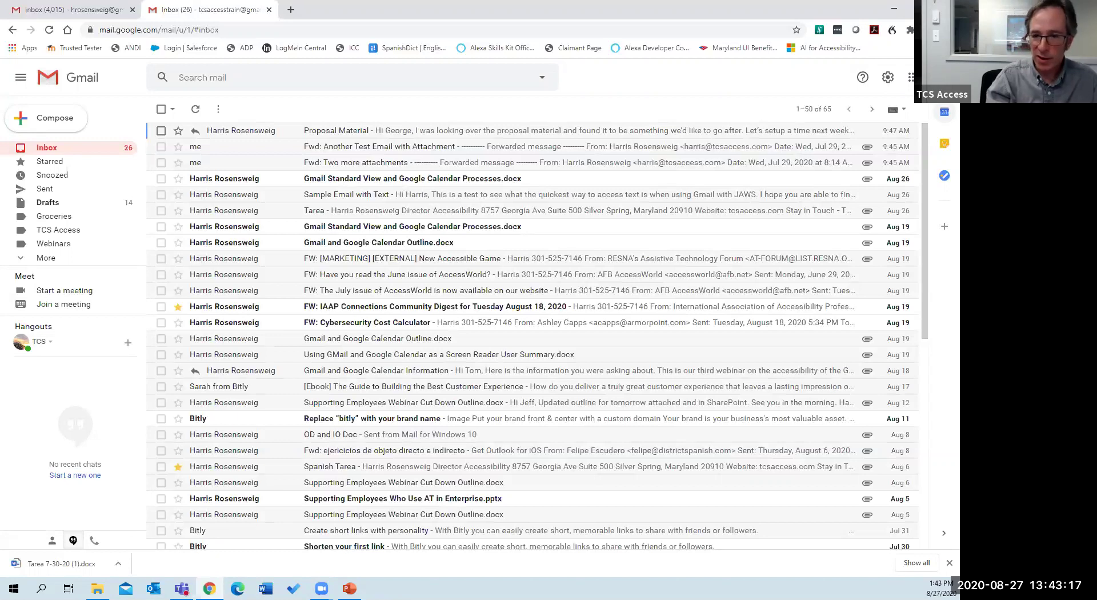
# Step: Show the calendar beside the inbox, browse its upcoming days to Sat, Aug 29, and open the full Google Calendar in a new tab
pyautogui.press('Return')
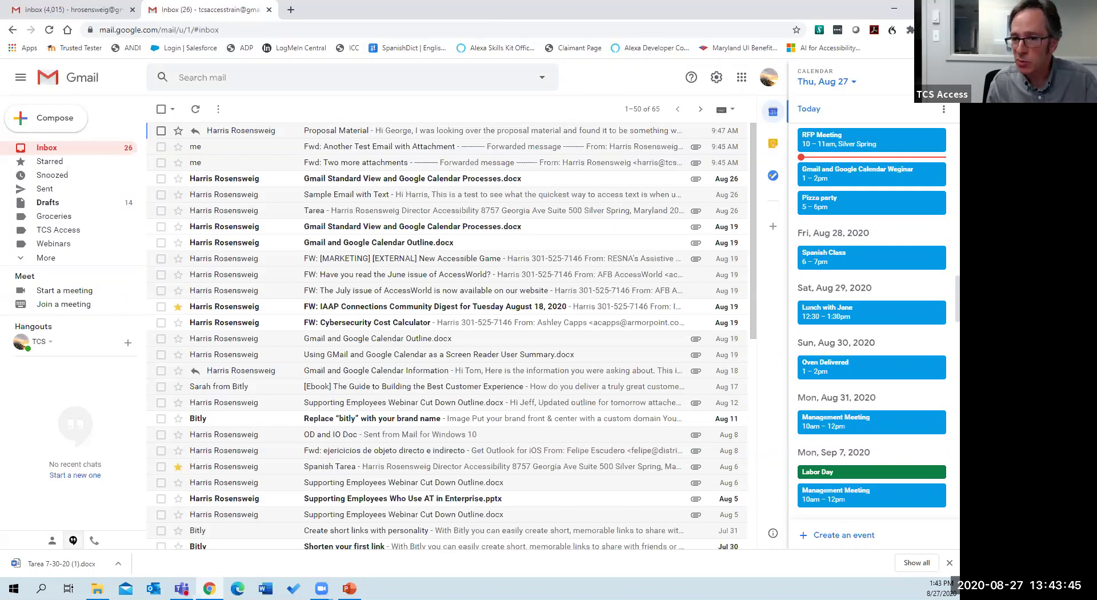
pyautogui.press('Tab')
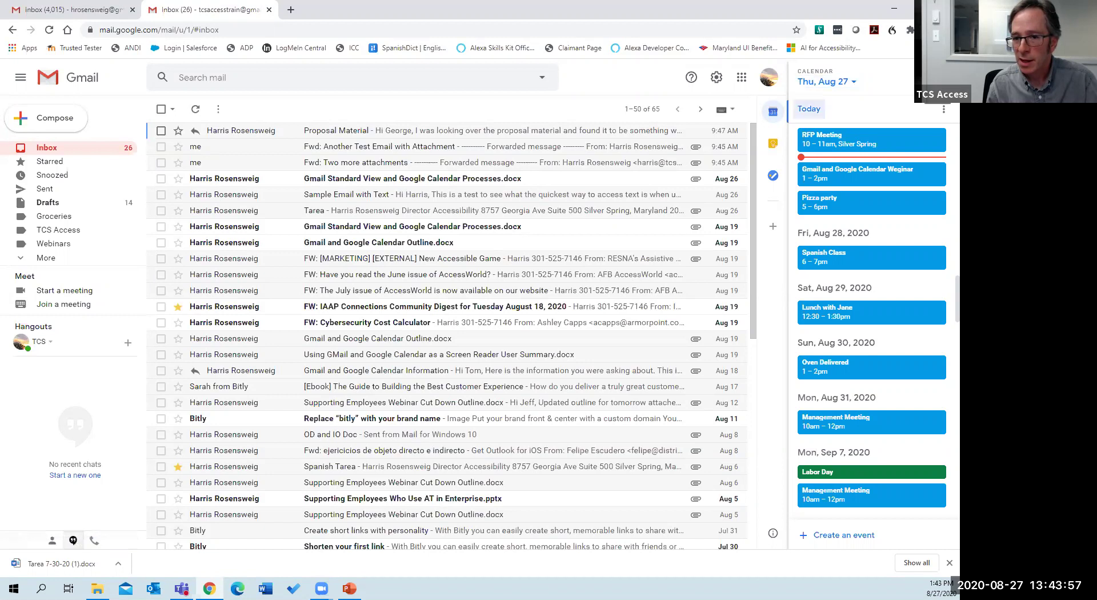
pyautogui.press('Tab')
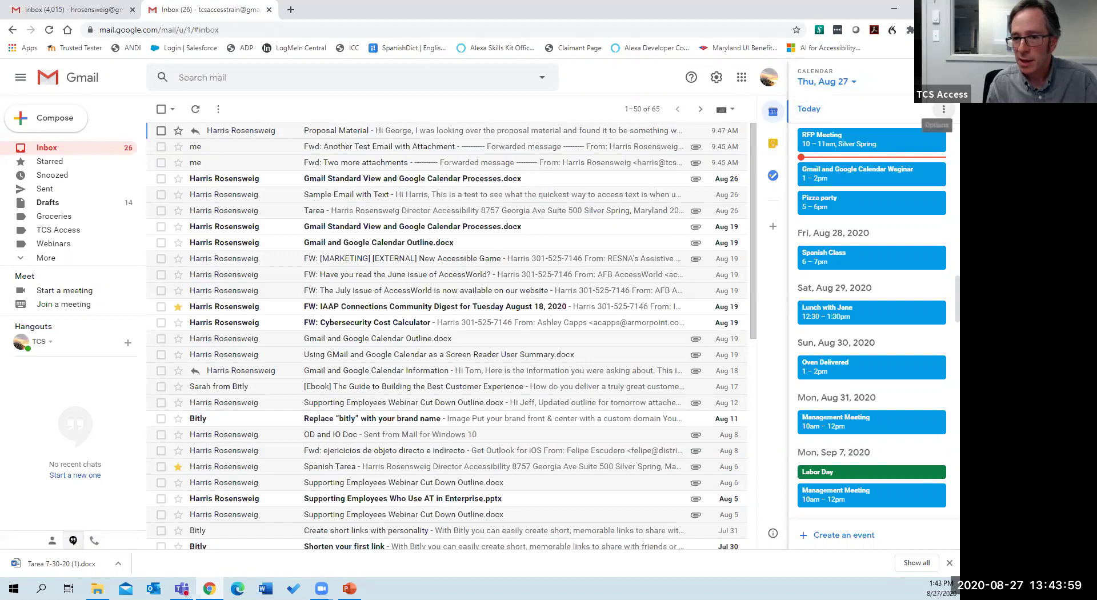
pyautogui.press('Tab')
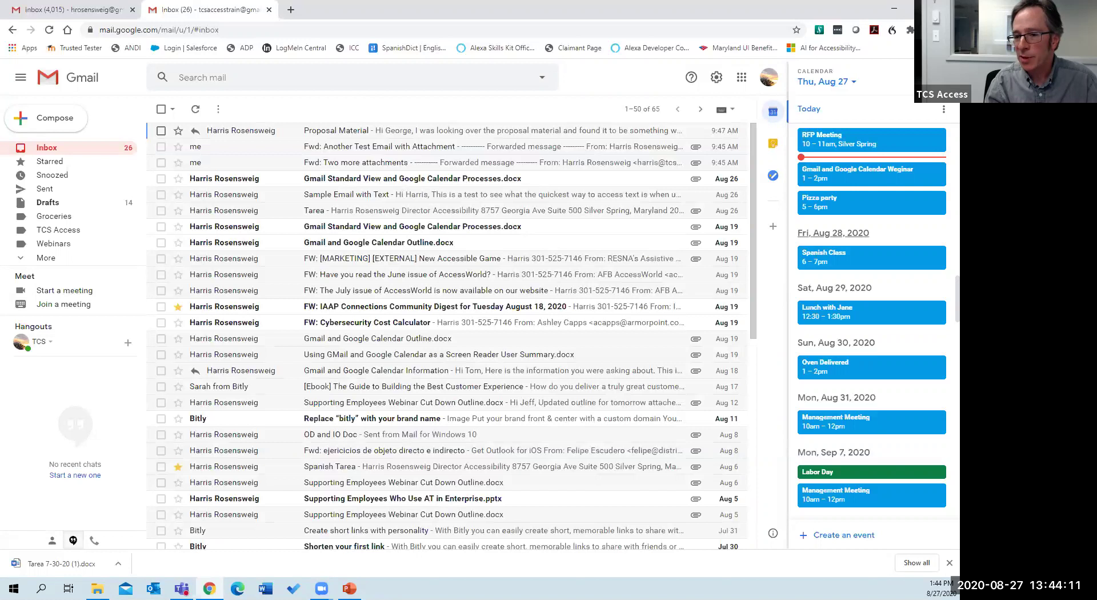
pyautogui.press('Tab')
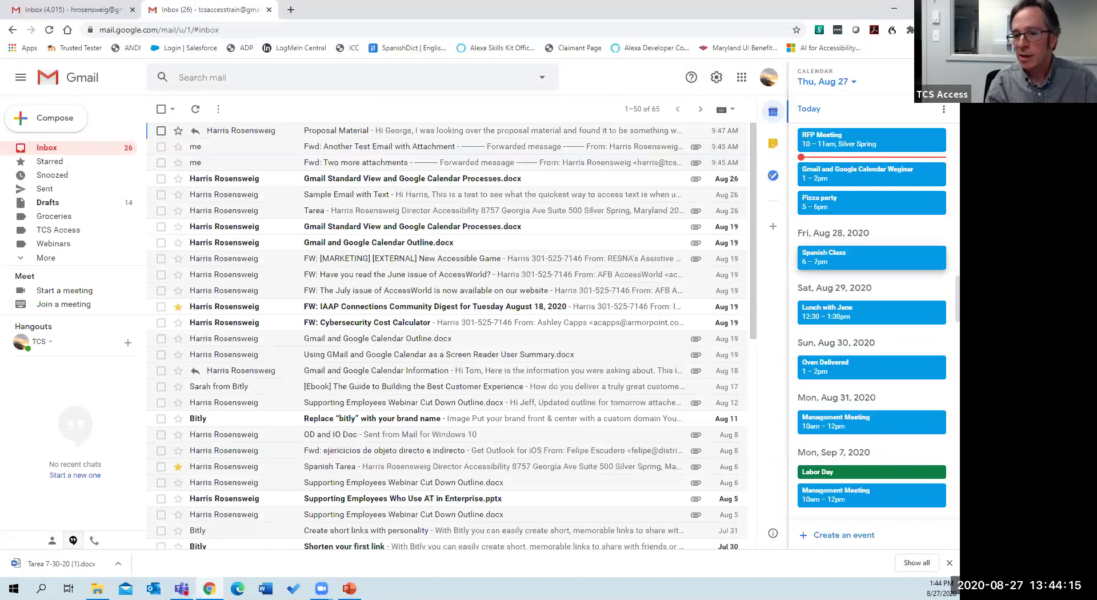
pyautogui.press('Tab')
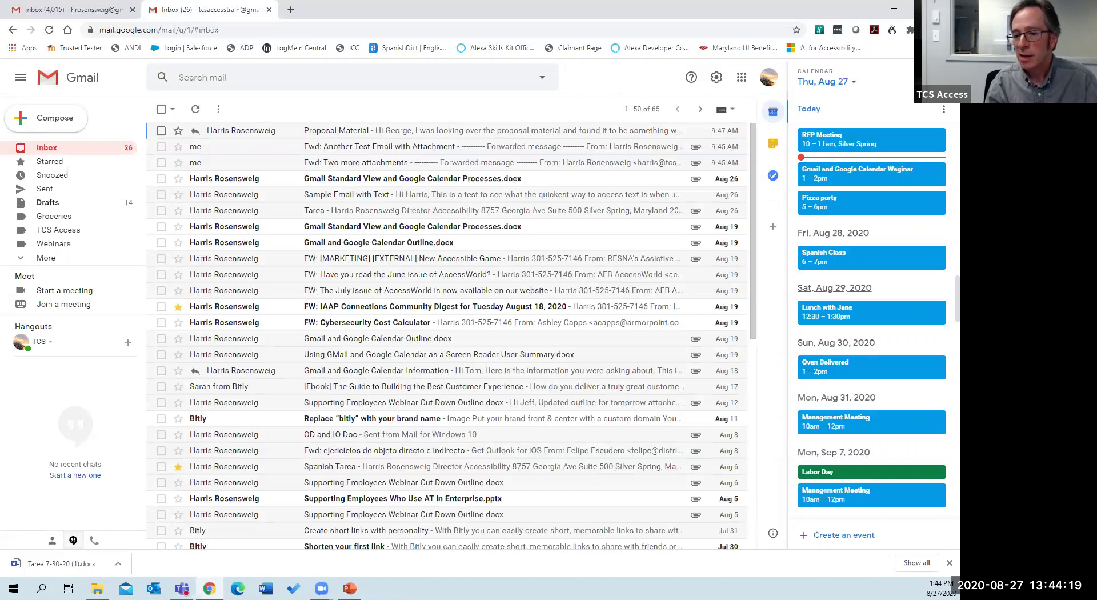
pyautogui.press('Tab')
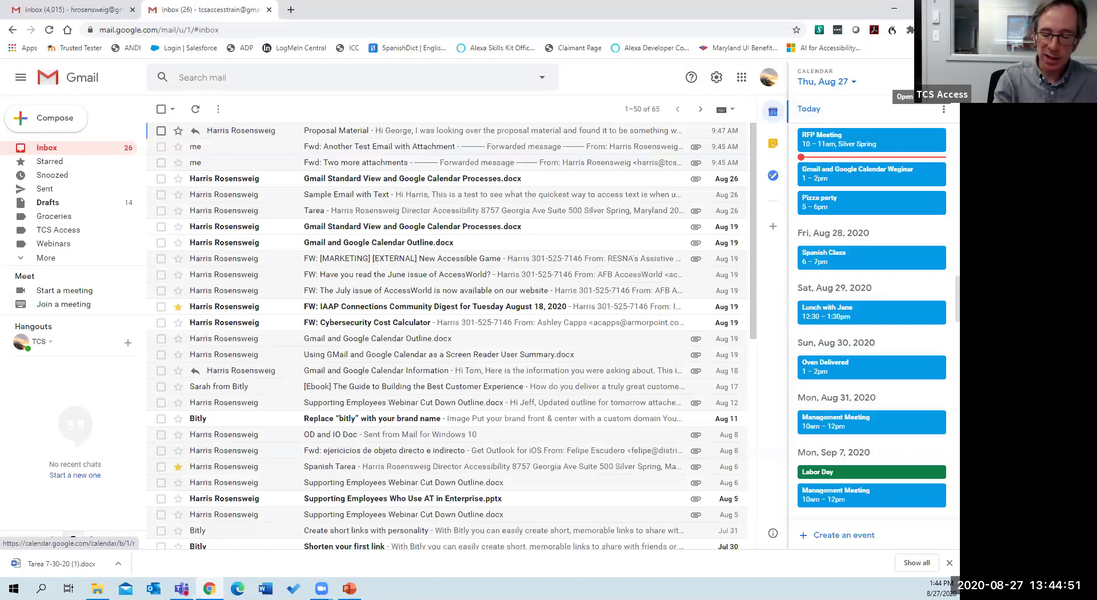
pyautogui.press('Return')
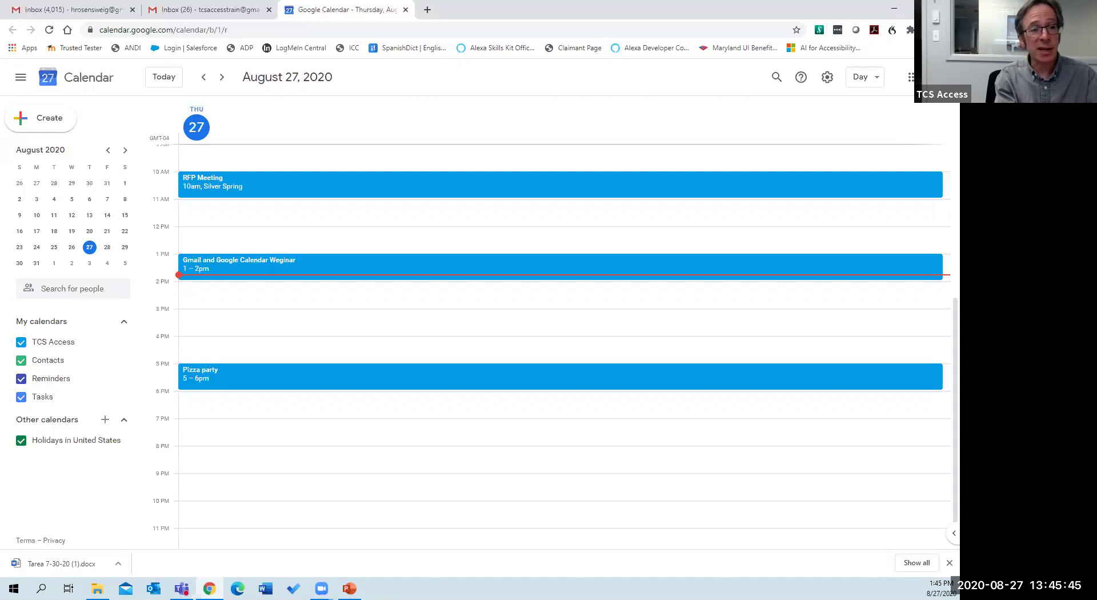
# Step: View the next day's calendar, return to today, and go through today's events down to "Pizza party"
pyautogui.press('n')
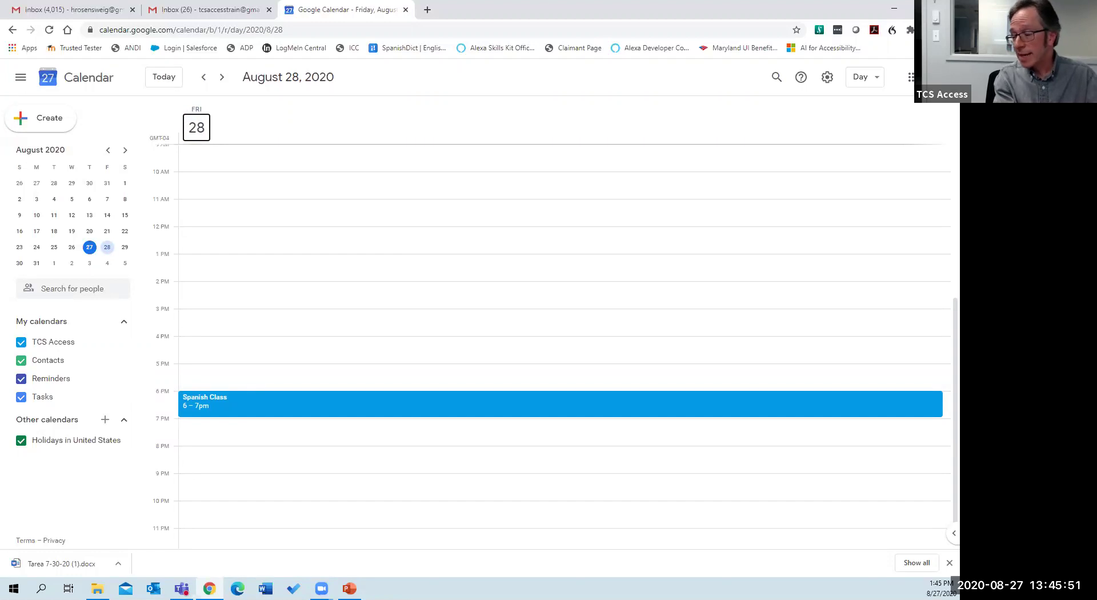
pyautogui.press('t')
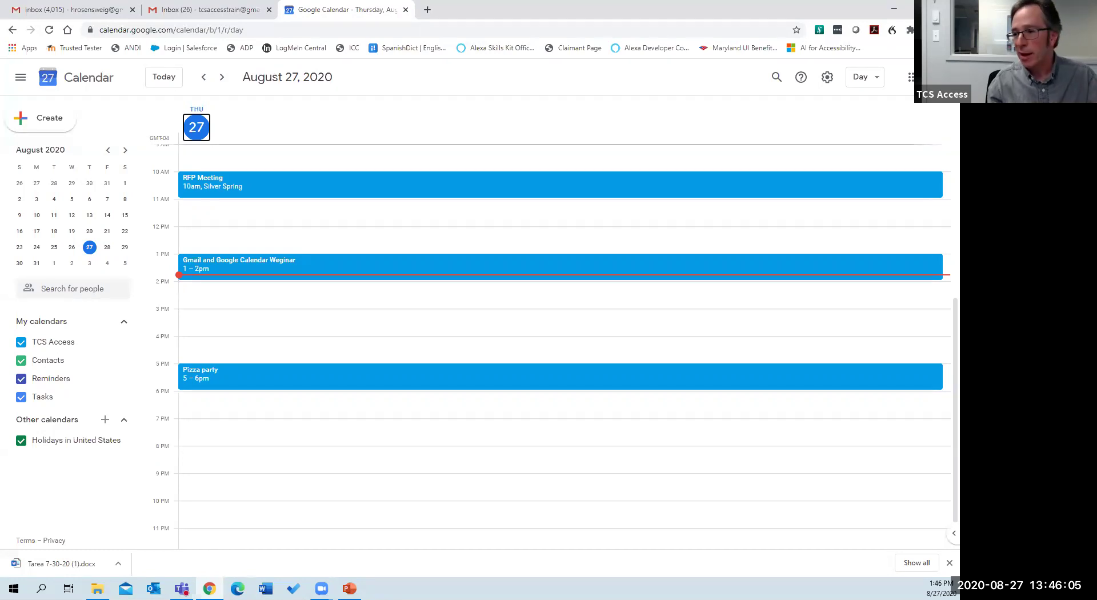
pyautogui.press('Tab')
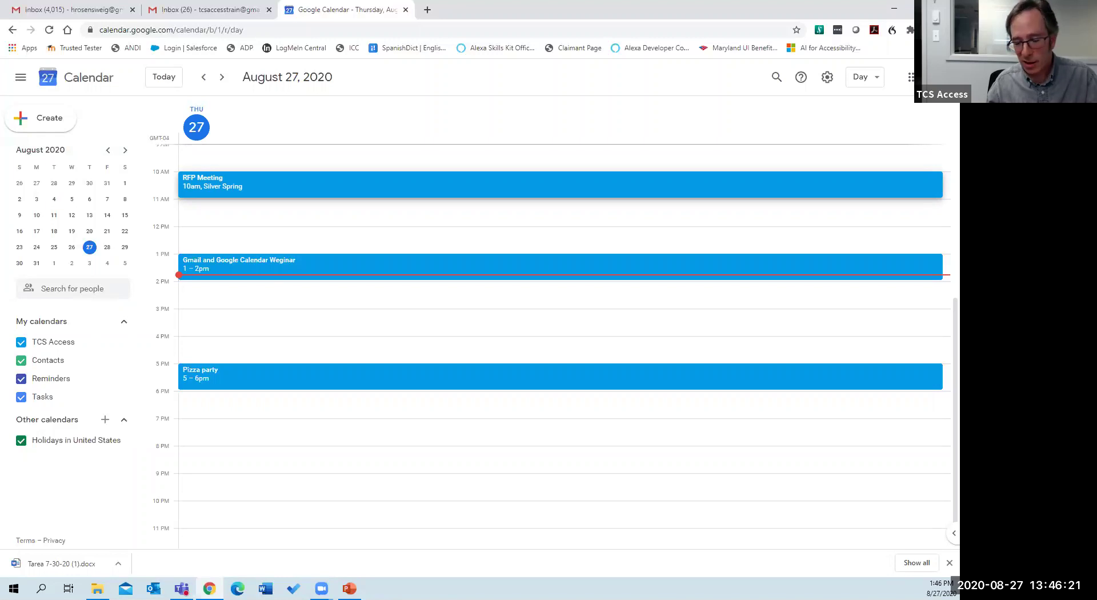
pyautogui.press('Tab')
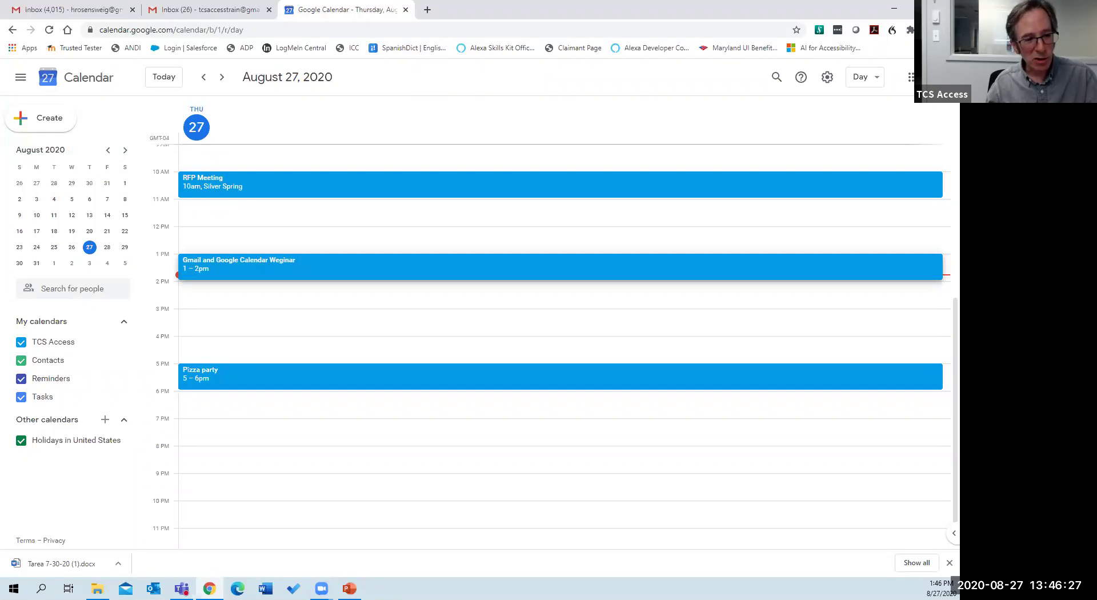
pyautogui.press('Tab')
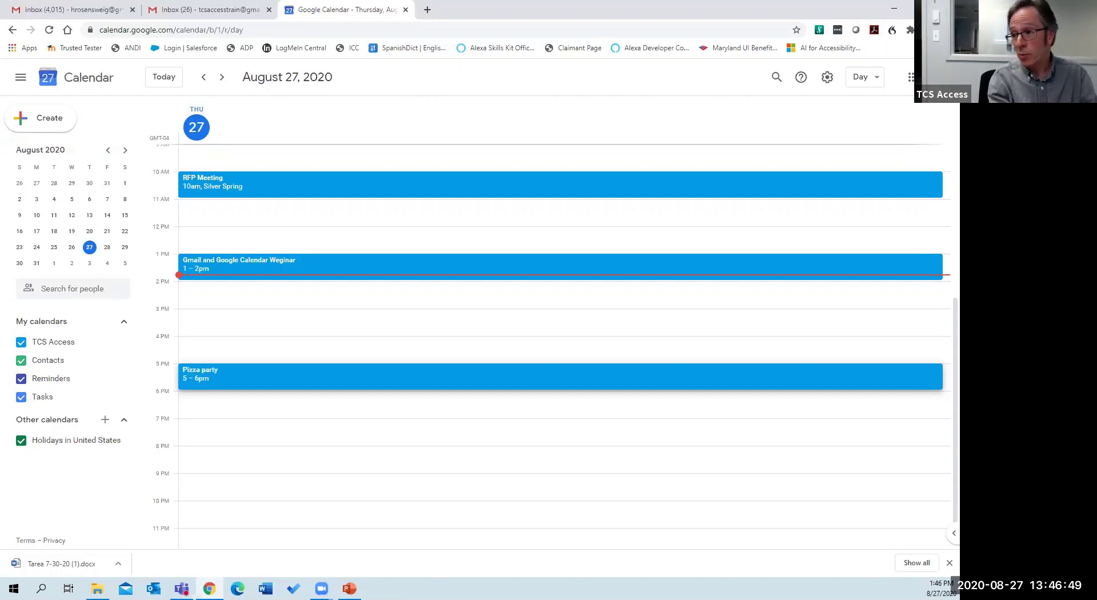
# Step: View the calendar by week, by month and as a schedule, moving to Friday, August 28 in the schedule
pyautogui.press('w')
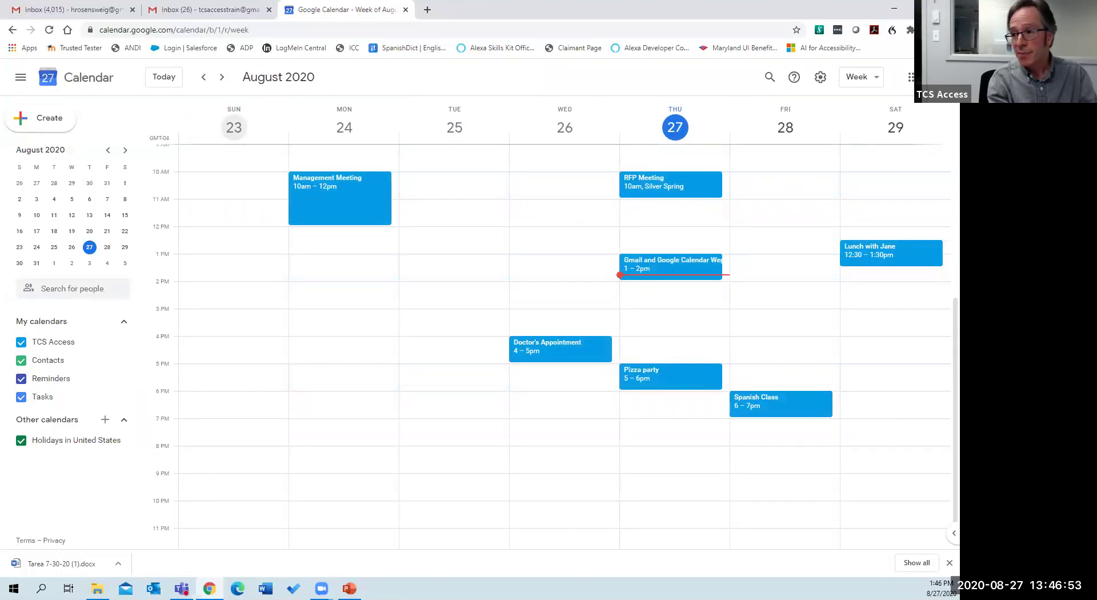
pyautogui.press('m')
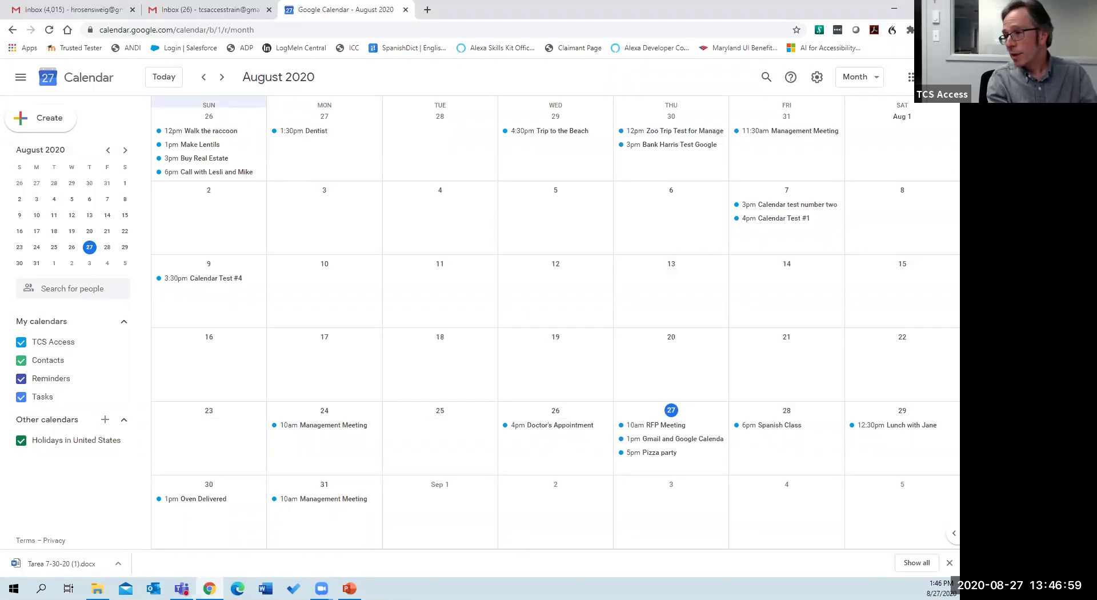
pyautogui.press('a')
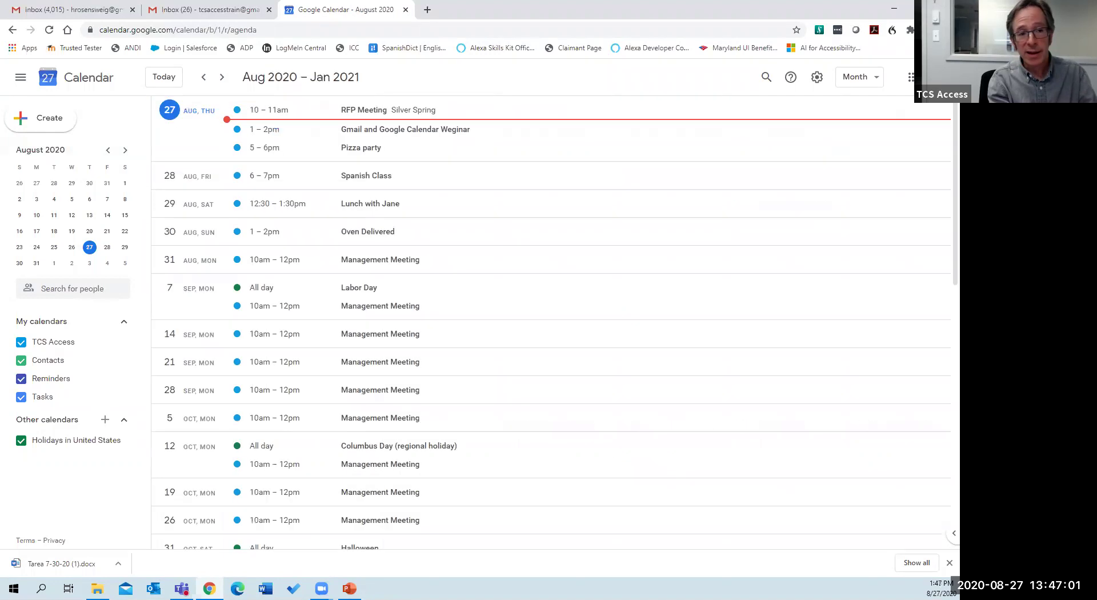
pyautogui.press('Tab')
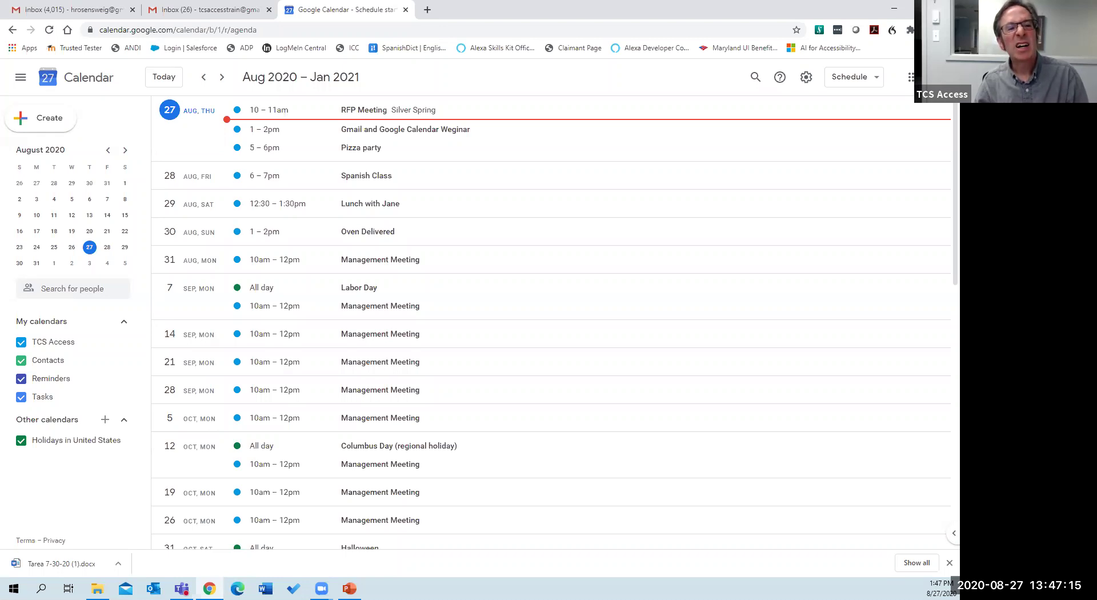
pyautogui.click(169, 176)
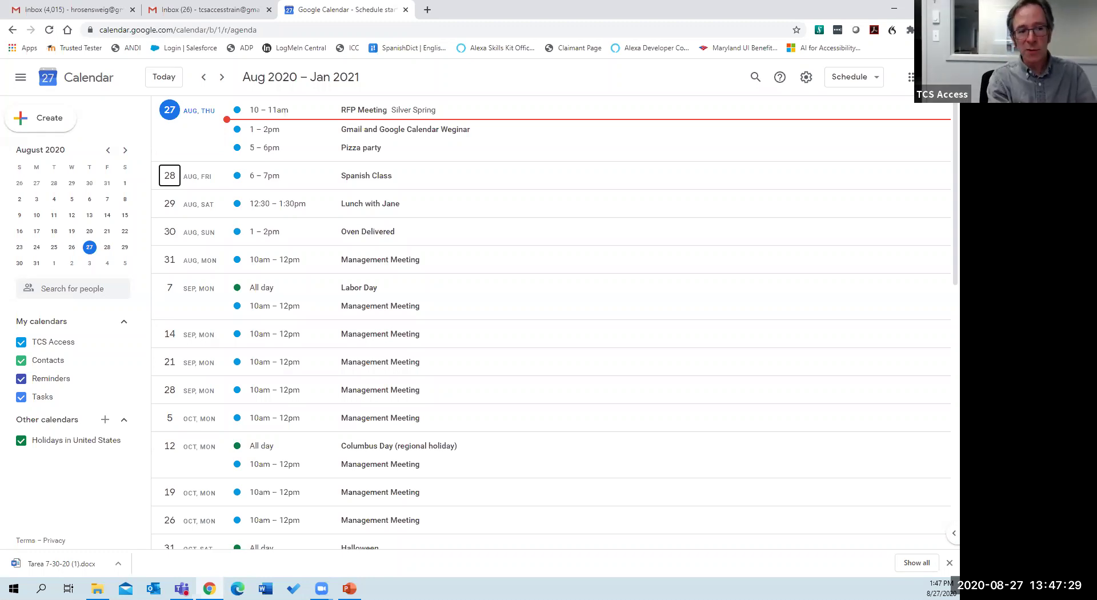
# Step: Switch the calendar to the week view and move to the "Management Meeting" event on Monday, August 24
pyautogui.press('w')
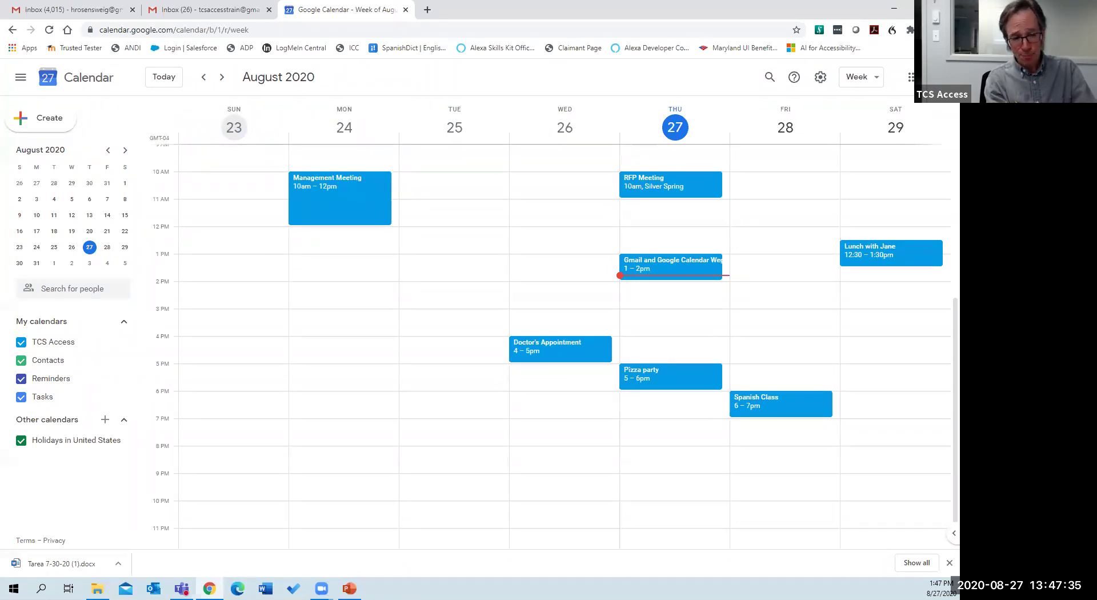
pyautogui.press('Tab')
pyautogui.press('Tab')
pyautogui.press('Tab')
pyautogui.press('Tab')
pyautogui.press('Tab')
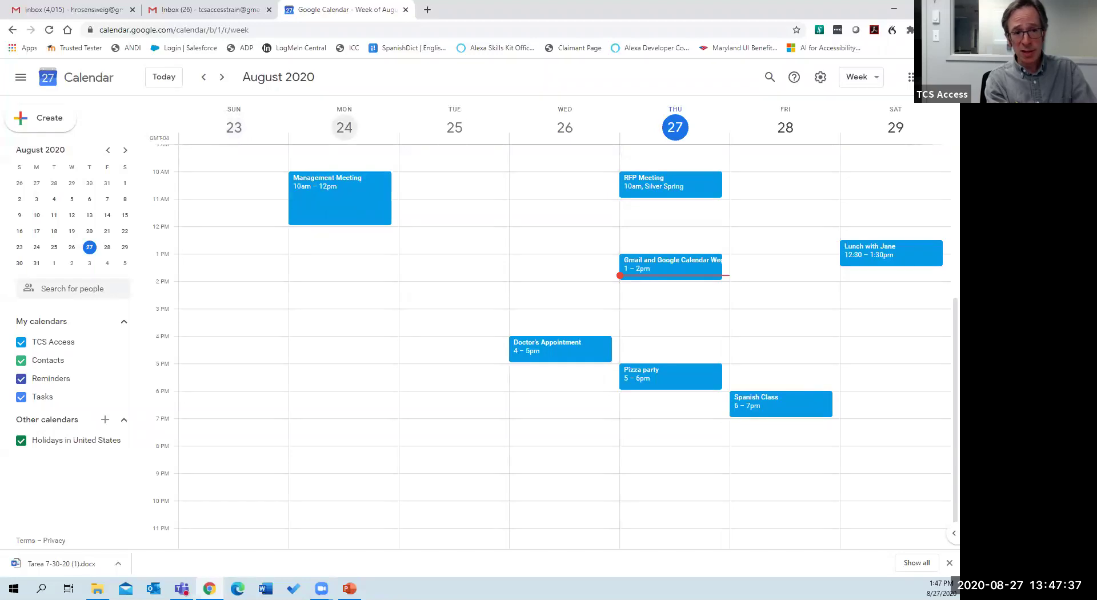
pyautogui.press('Tab')
pyautogui.press('Tab')
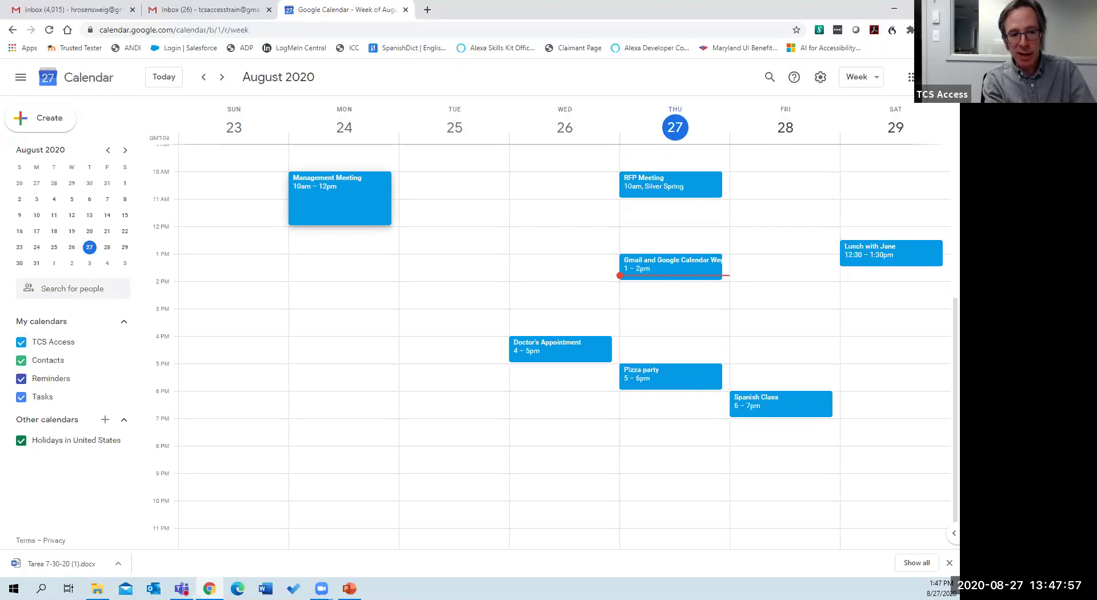
# Step: Open the Management Meeting's details, review its title, date and start time, and close them without saving
pyautogui.press('e')
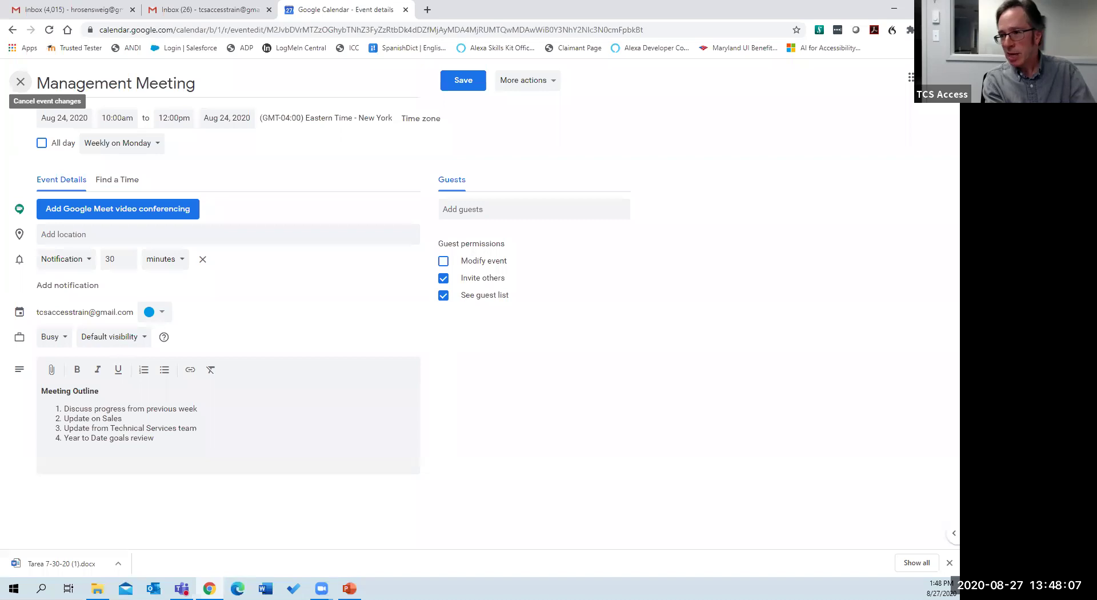
pyautogui.press('Tab')
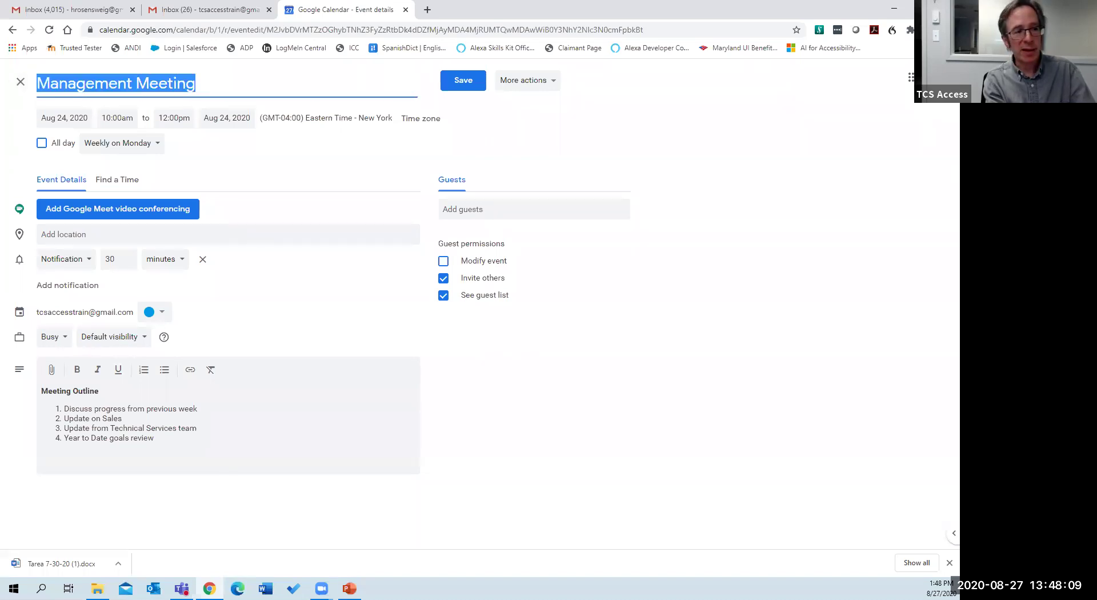
pyautogui.press('Tab')
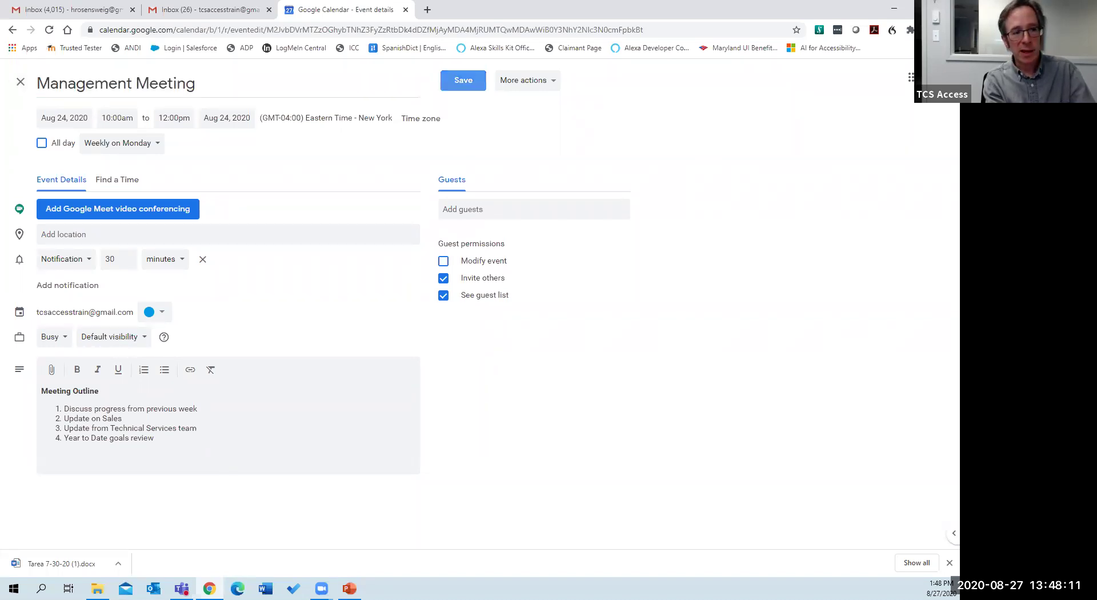
pyautogui.press('Tab')
pyautogui.press('Tab')
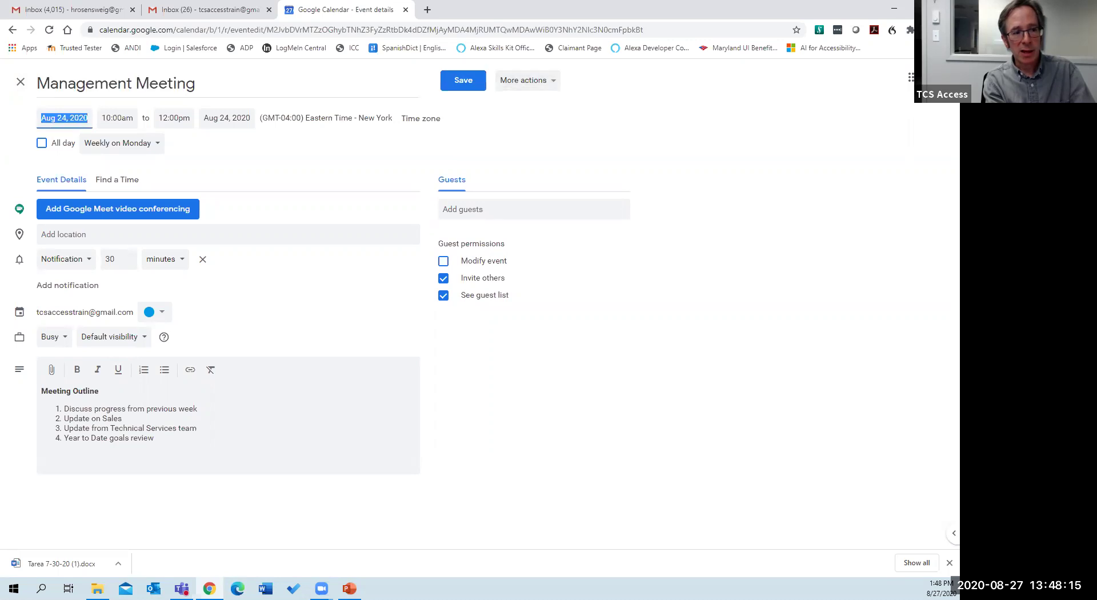
pyautogui.press('Tab')
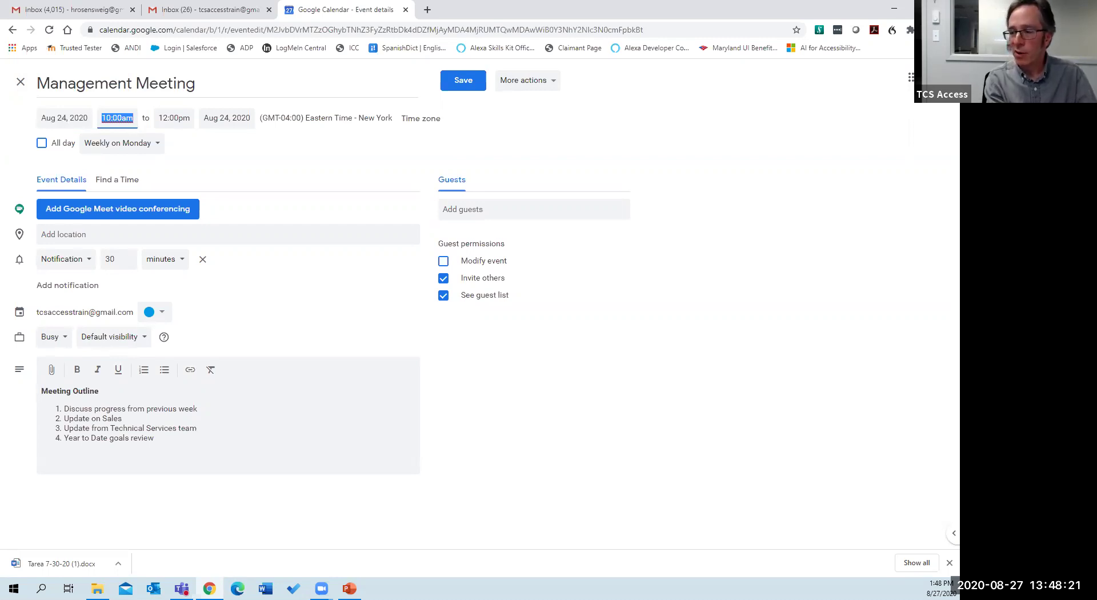
pyautogui.press('Escape')
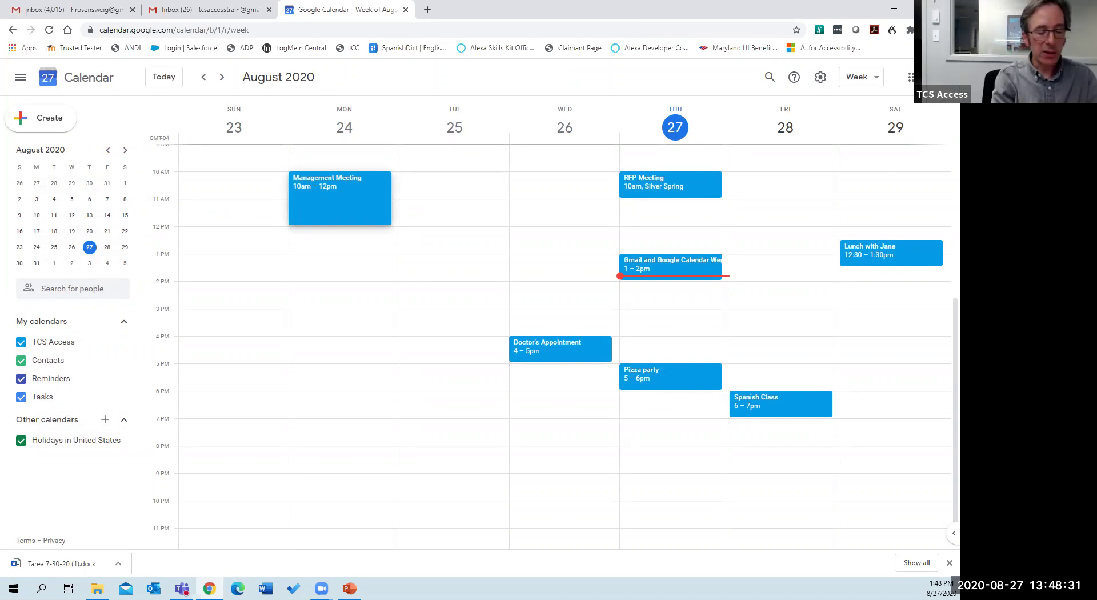
# Step: Start a new calendar event titled "Dinner with Friends" and discard it
pyautogui.press('c')
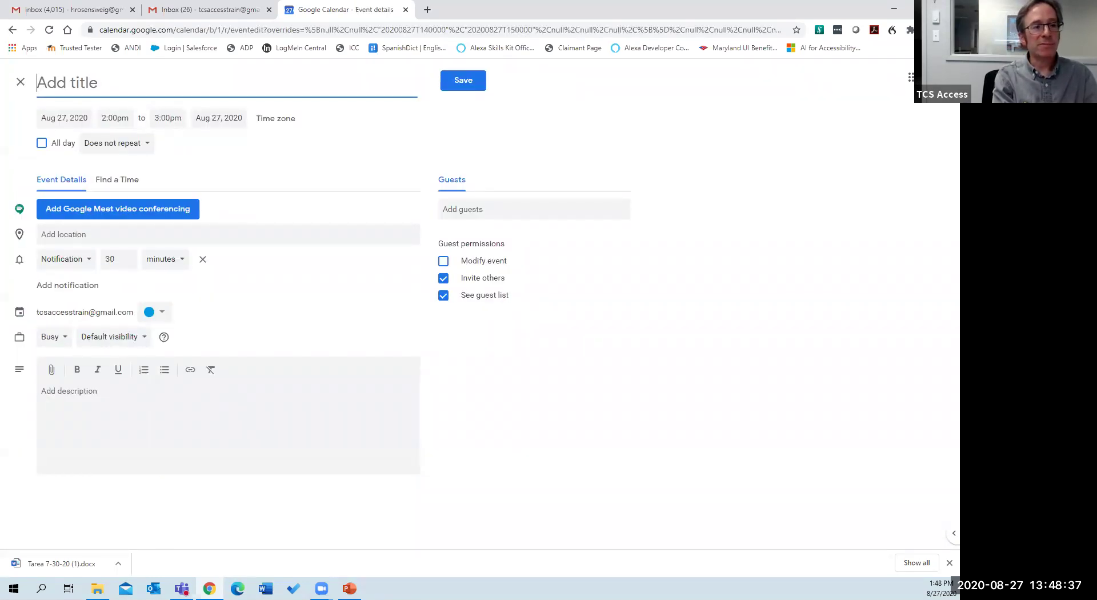
pyautogui.write('Dinner with ')
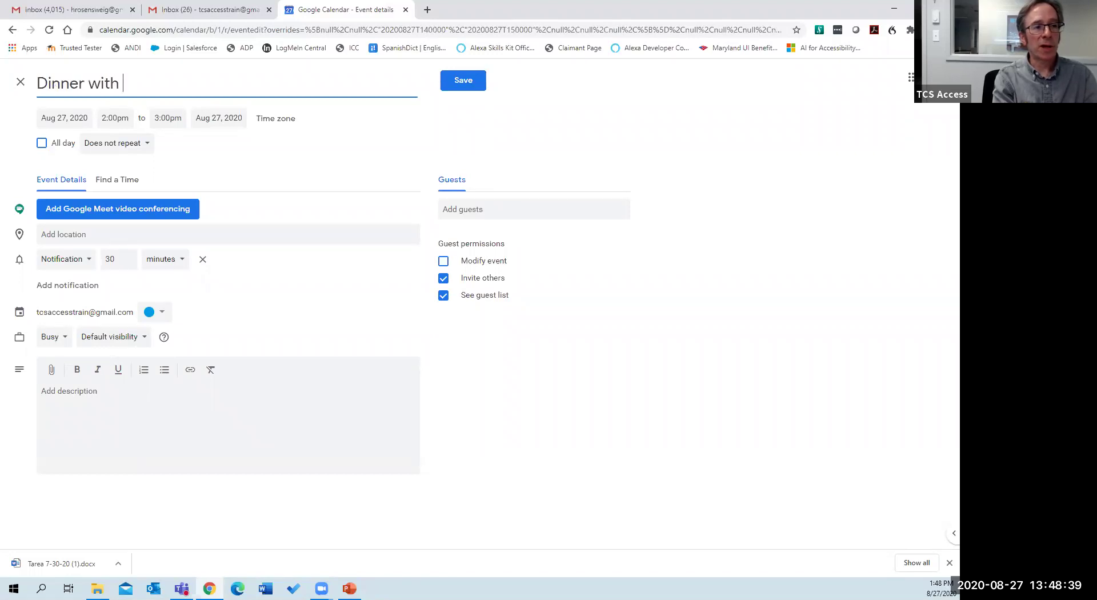
pyautogui.write('Friends')
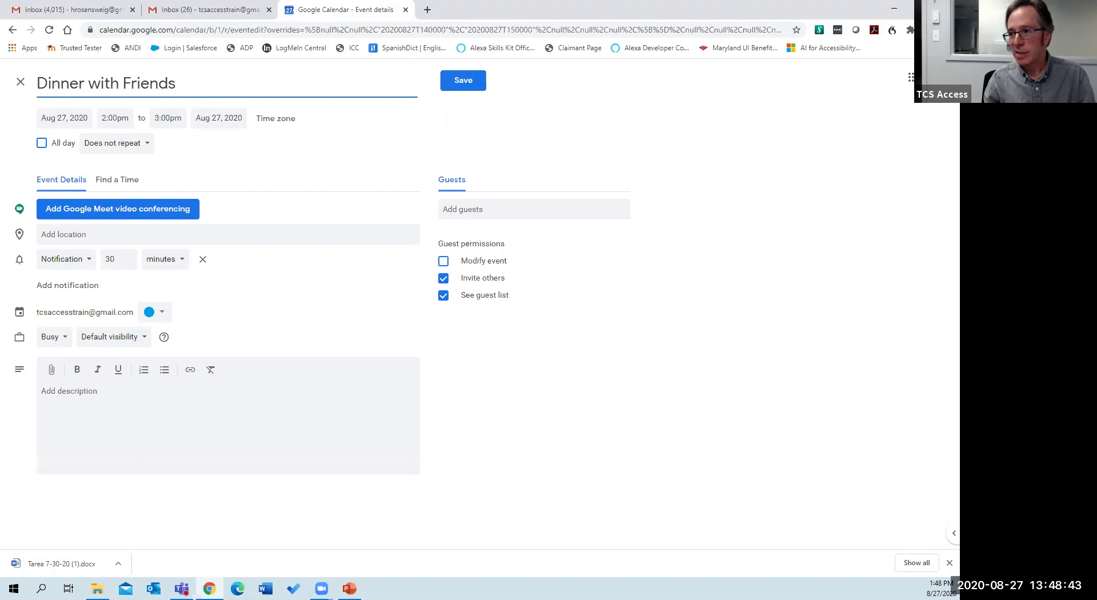
pyautogui.press('Escape')
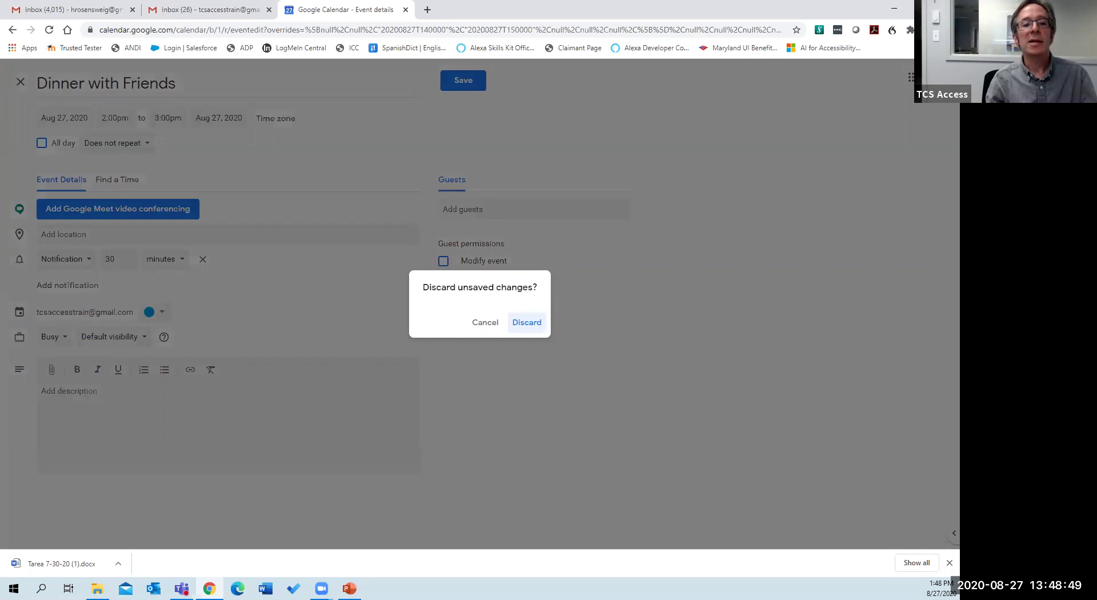
pyautogui.press('Return')
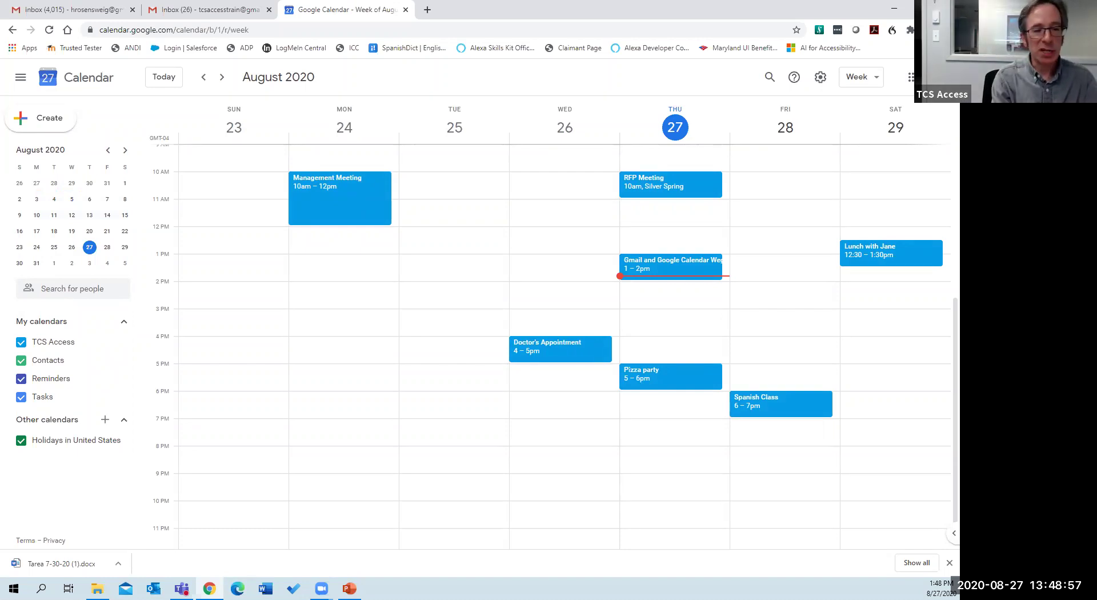
# Step: Jump the calendar to the date Aug 29, 2020
pyautogui.press('g')
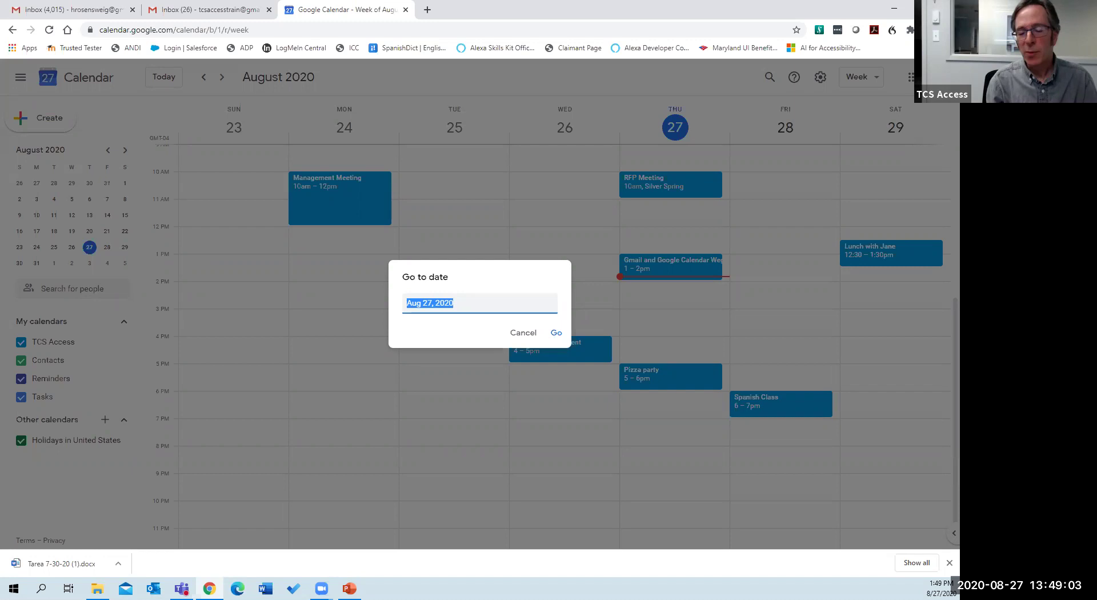
pyautogui.press('Down')
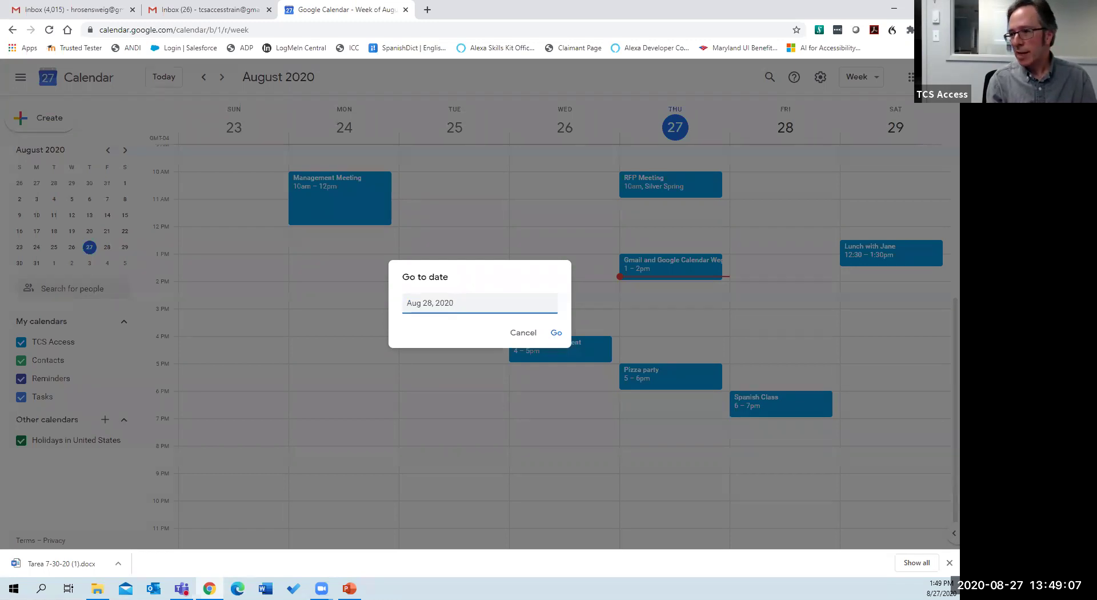
pyautogui.press('Down')
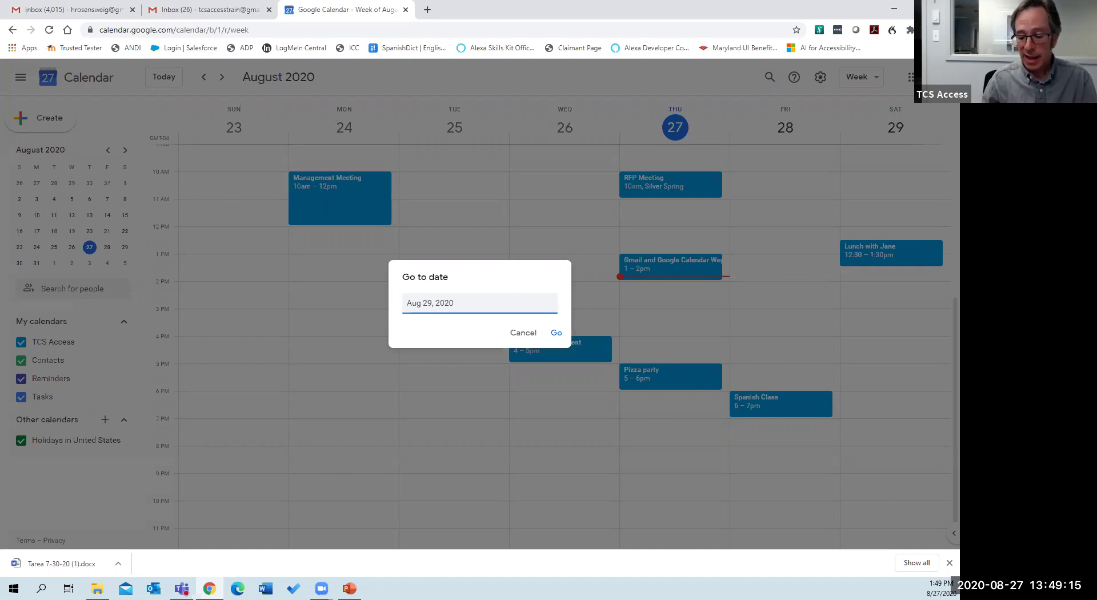
pyautogui.press('Return')
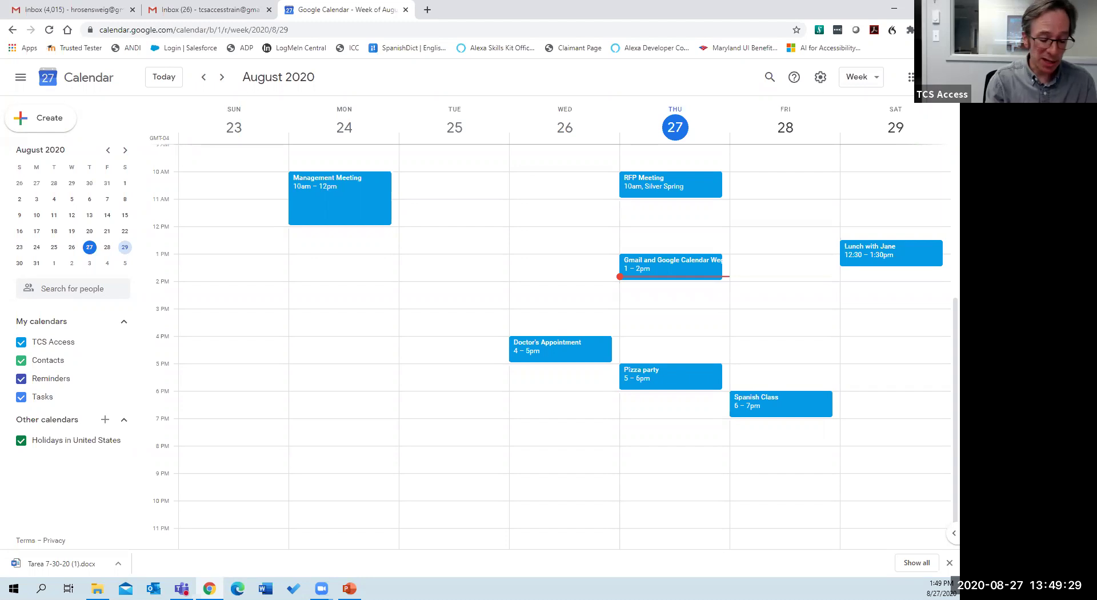
# Step: Search the calendar for "pizza" and move through the search results
pyautogui.press('/')
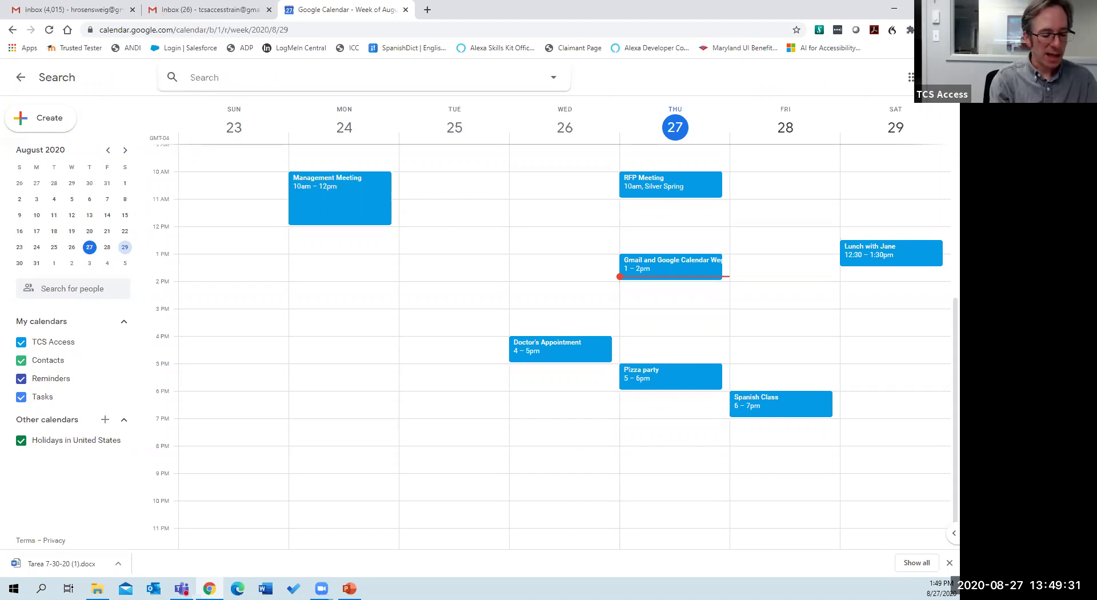
pyautogui.write('pizza')
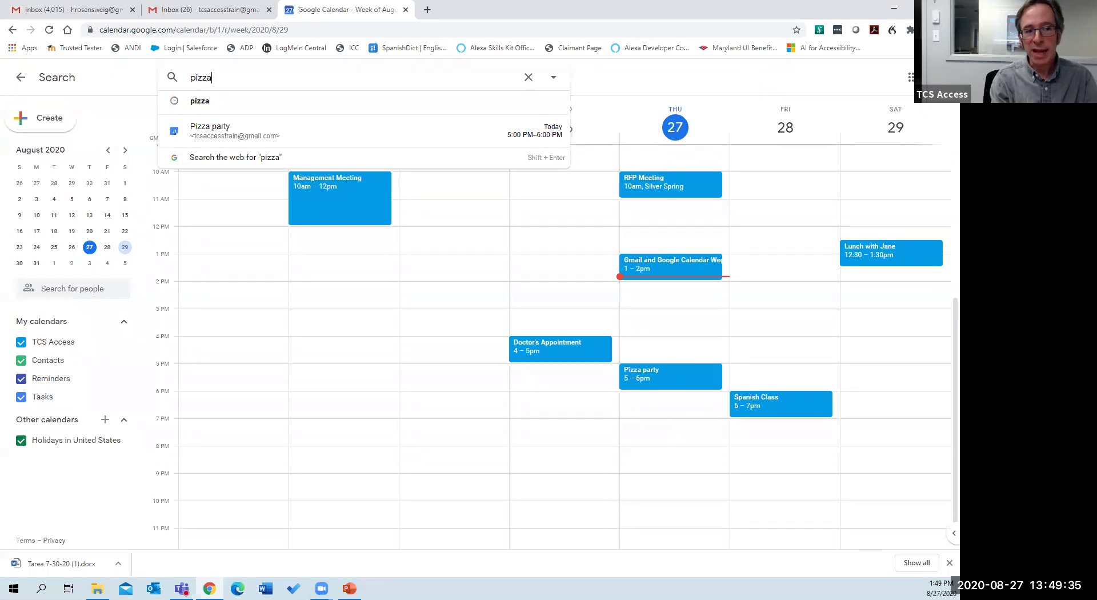
pyautogui.press('Return')
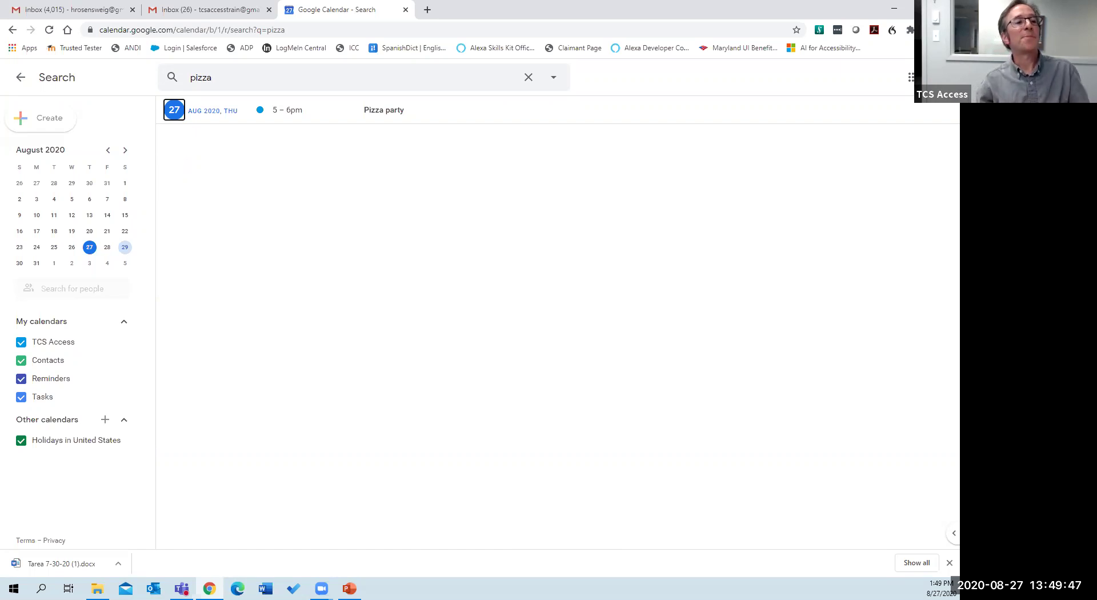
pyautogui.press('Tab')
pyautogui.hotkey('shift', 'Tab')
pyautogui.press('Tab')
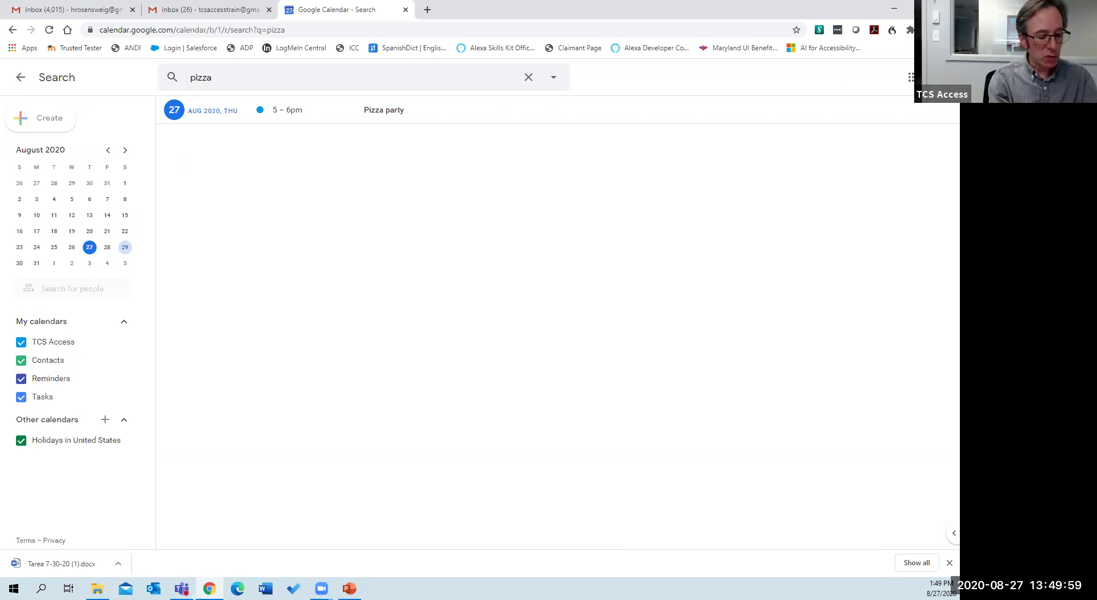
# Step: Return from the search results to the week view, then open the keyboard shortcuts list for review and close it
pyautogui.hotkey('alt', 'Left')
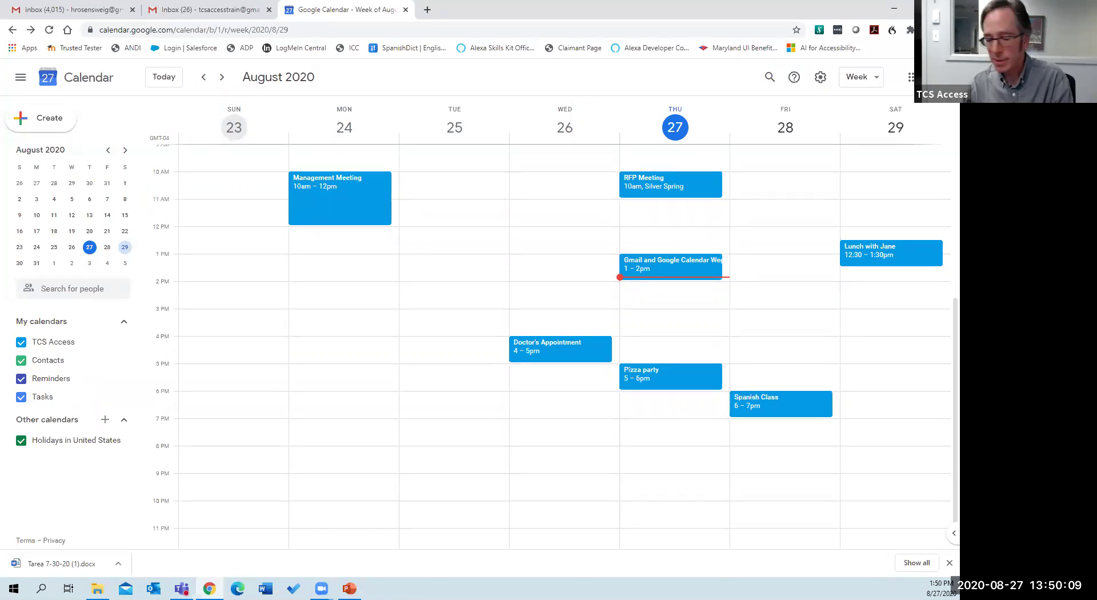
pyautogui.press('?')
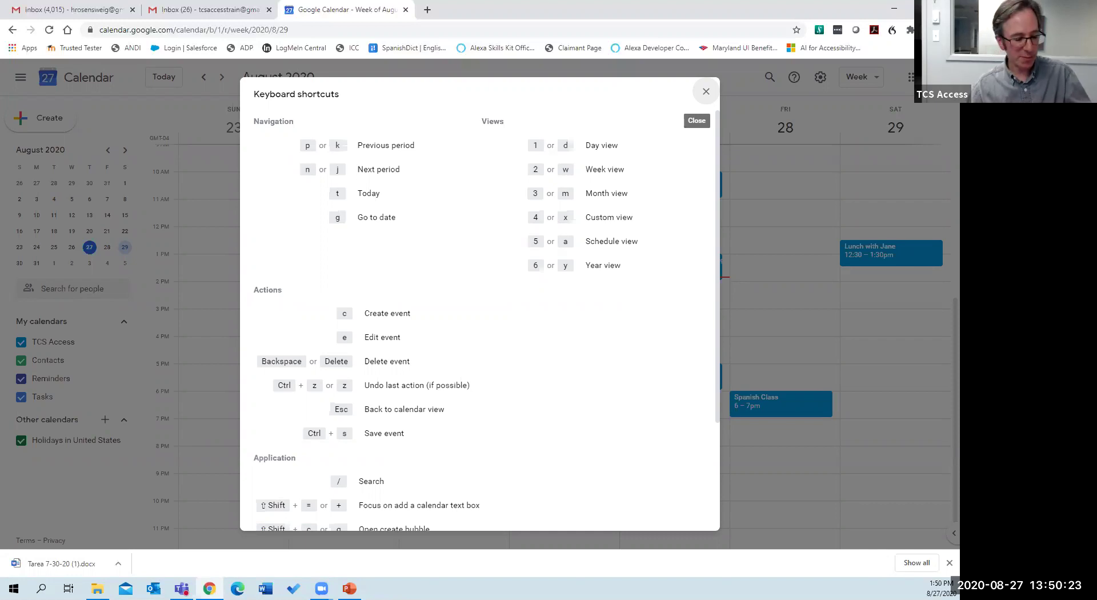
pyautogui.click(706, 92)
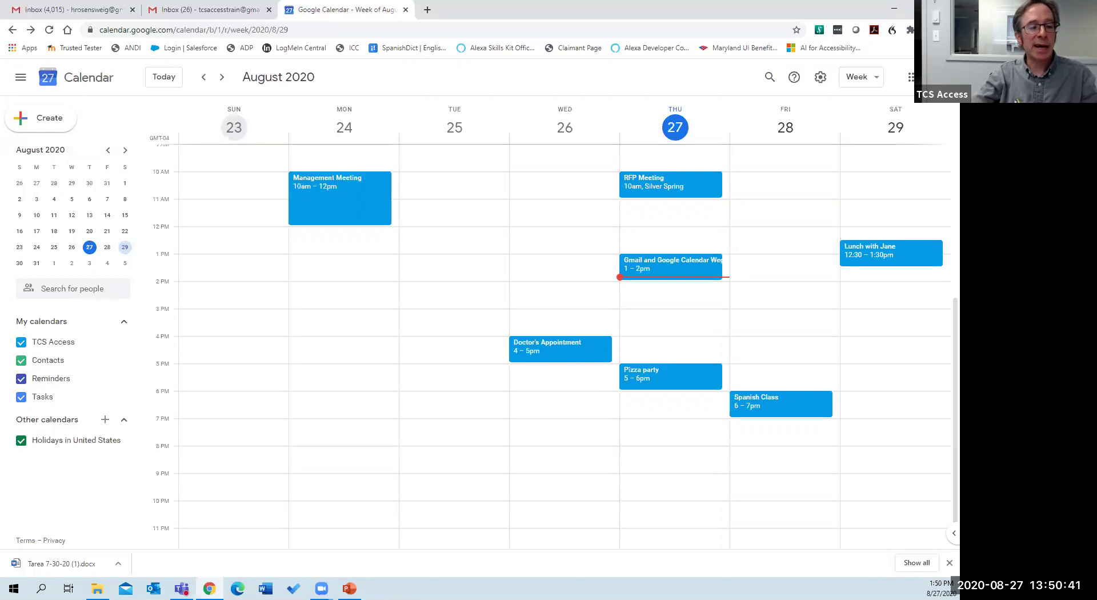
# Step: Switch to the webinar presentation in PowerPoint and go to slide 18, "MyAT Remote Services"
pyautogui.hotkey('alt', 'Tab')
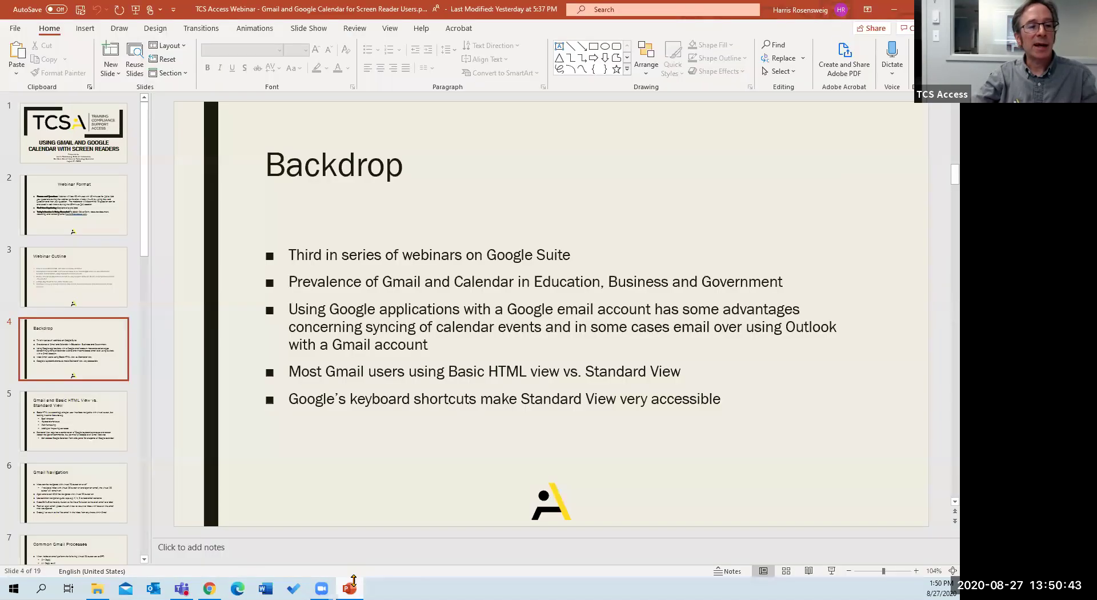
pyautogui.scroll(-5, 416, 377)
pyautogui.scroll(-10, 420, 376)
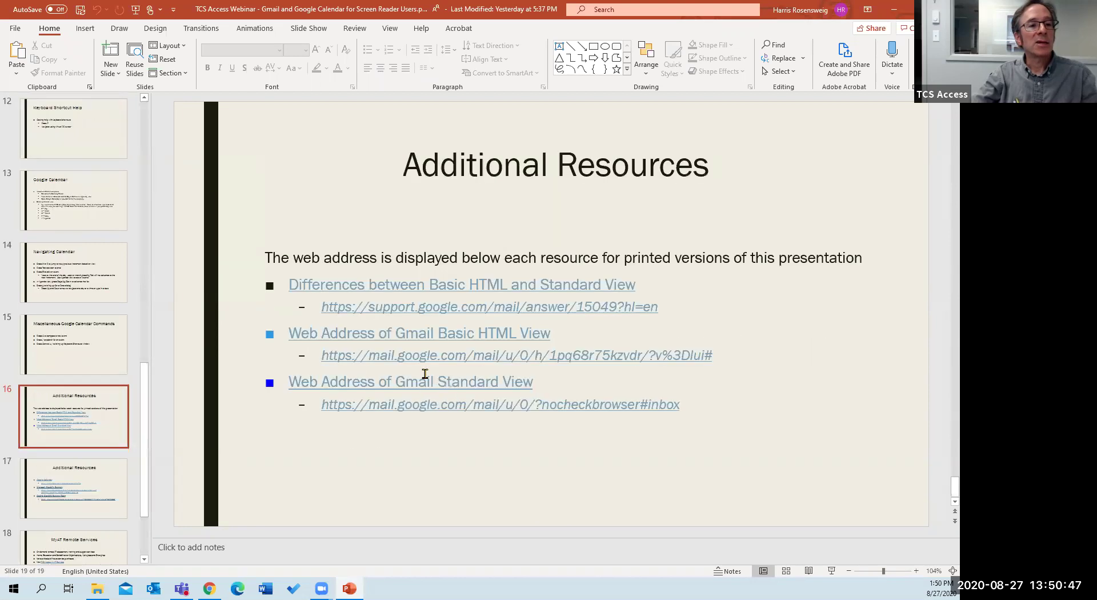
pyautogui.scroll(1, 425, 373)
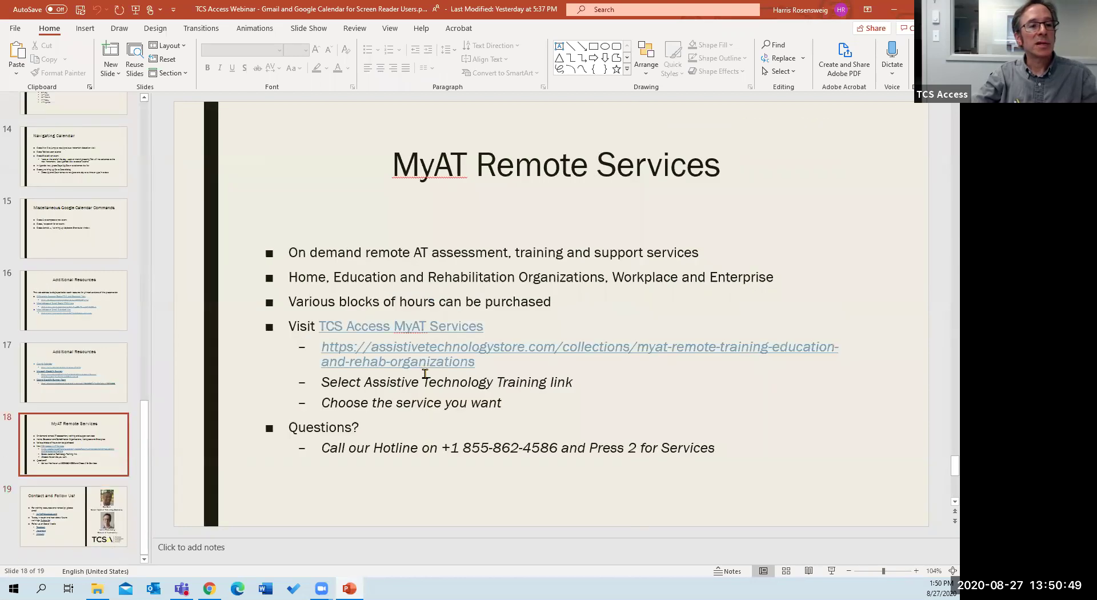